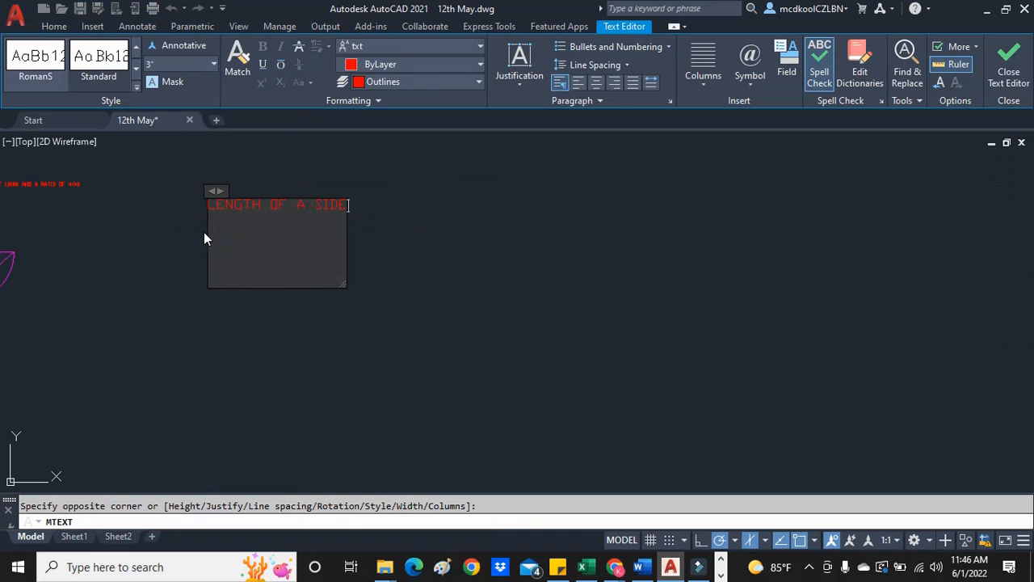
# Finish the LENGTH OF A SIDE text and draw a horizontal line 40" long below it on the Outlines layer.
pyautogui.click(203, 232)
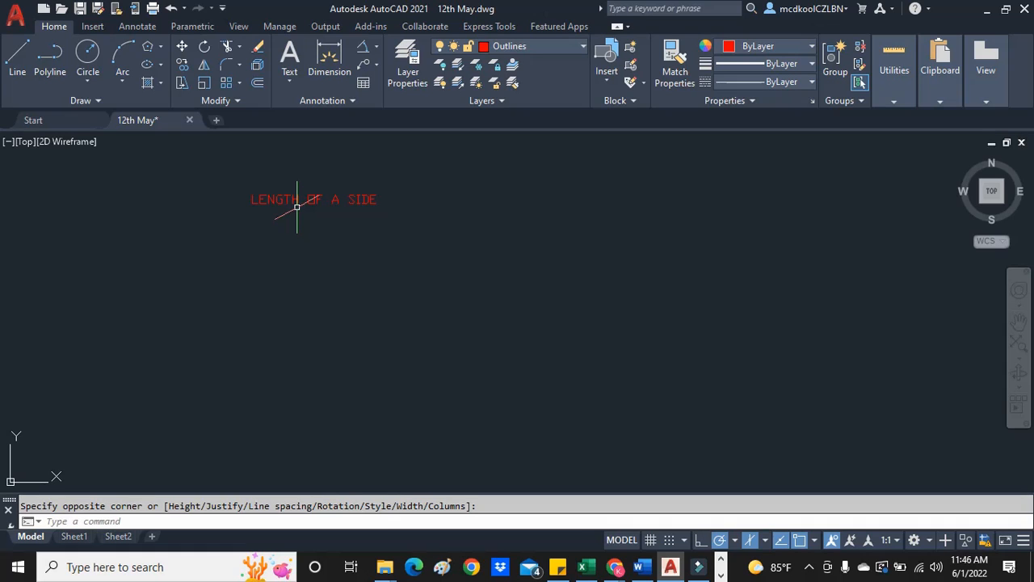
pyautogui.click(518, 46)
pyautogui.click(14, 63)
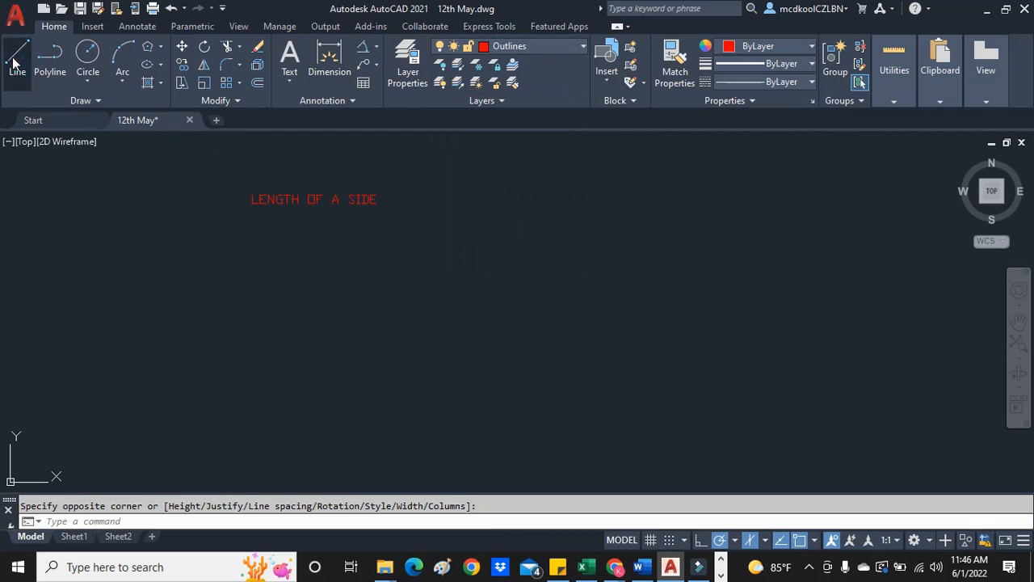
pyautogui.click(282, 404)
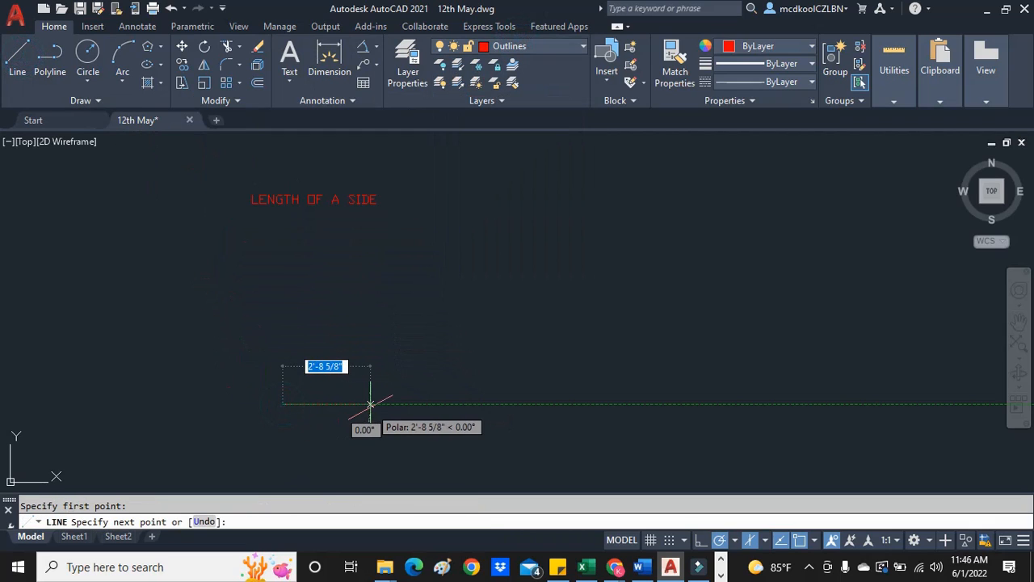
pyautogui.write('40')
pyautogui.press('Return')
pyautogui.press('Escape')
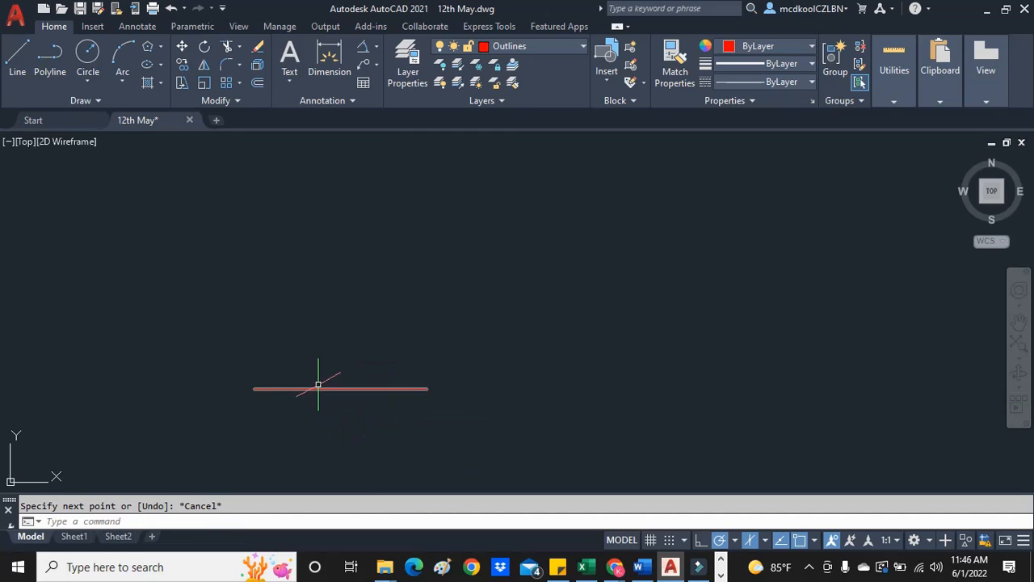
# Make the Construction layer current and draw a circle centered on the red line's left endpoint, passing through its right endpoint.
pyautogui.click(531, 47)
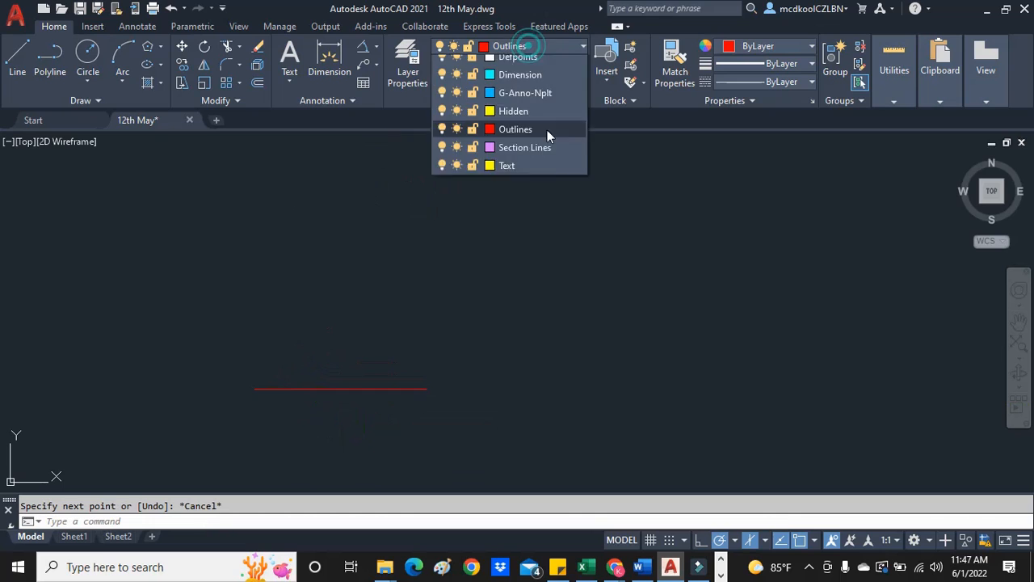
pyautogui.click(522, 138)
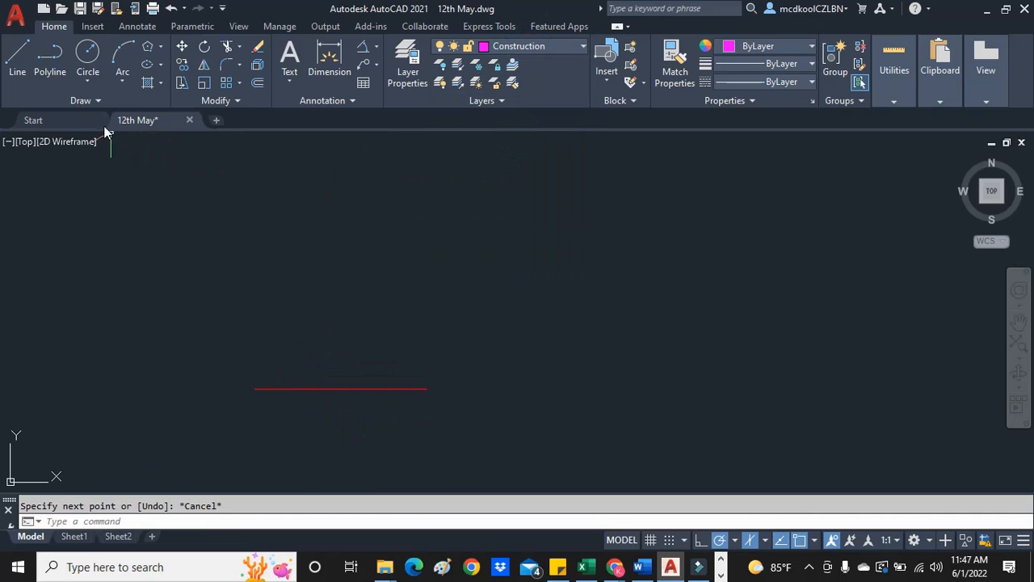
pyautogui.click(89, 83)
pyautogui.click(110, 106)
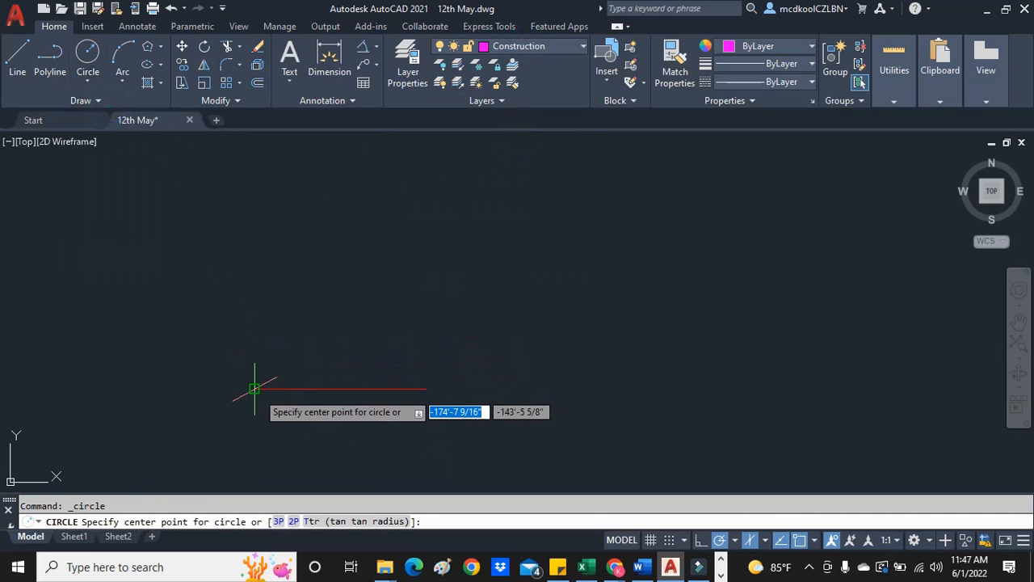
pyautogui.click(256, 390)
pyautogui.click(426, 389)
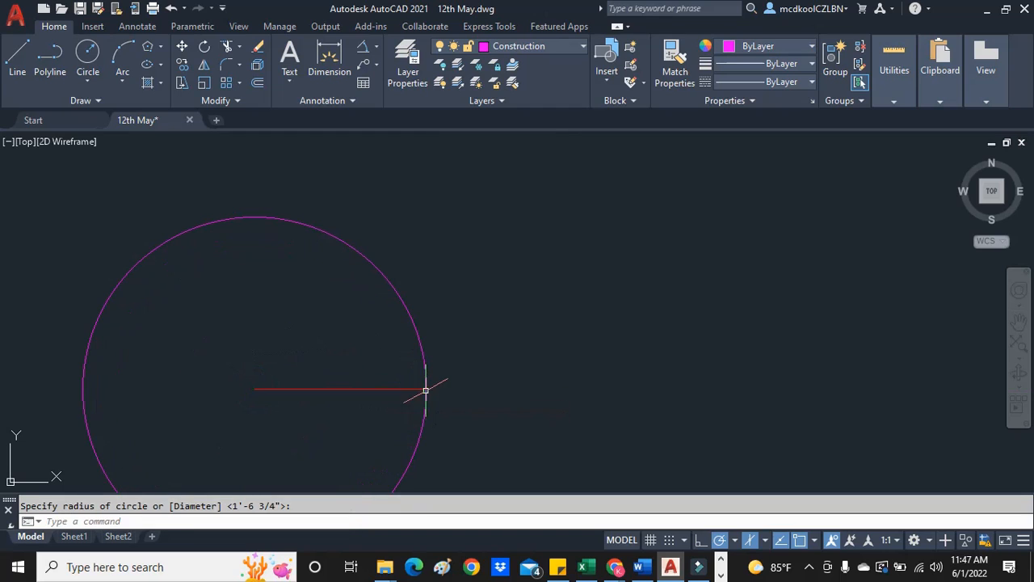
# Draw a matching circle centered on the red line's right endpoint, passing through its left endpoint.
pyautogui.rightClick(456, 303)
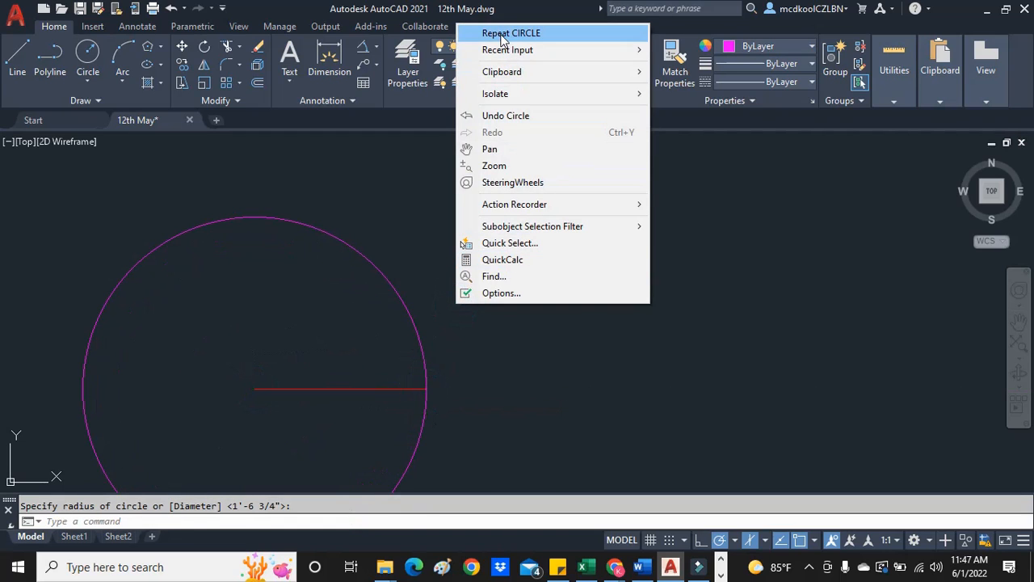
pyautogui.click(500, 30)
pyautogui.click(426, 390)
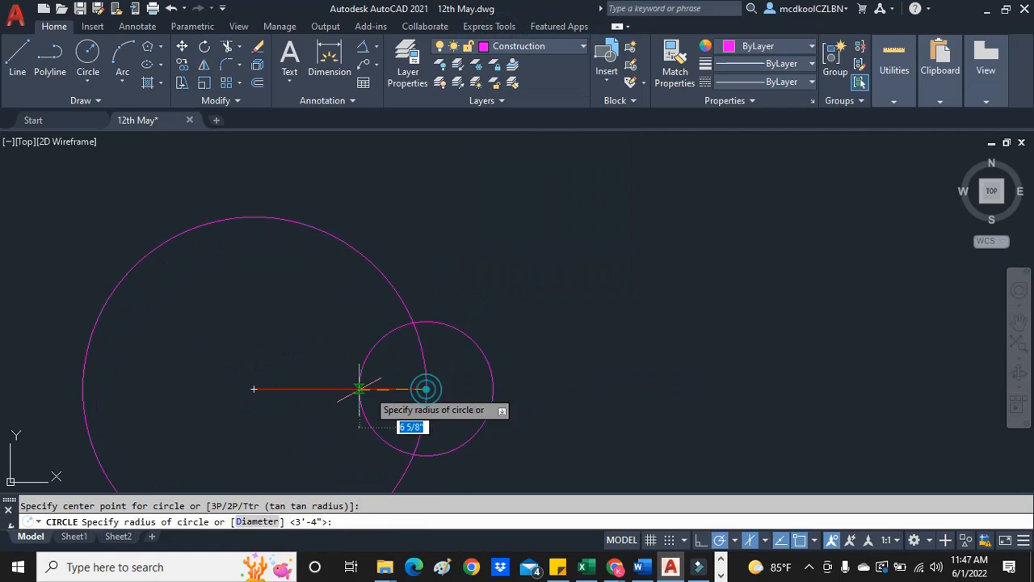
pyautogui.click(252, 389)
pyautogui.press('Escape')
# Draw small circles at the large circles' two intersections, with a radius of about 7 1/4" at the upper and 5" at the lower.
pyautogui.click(88, 80)
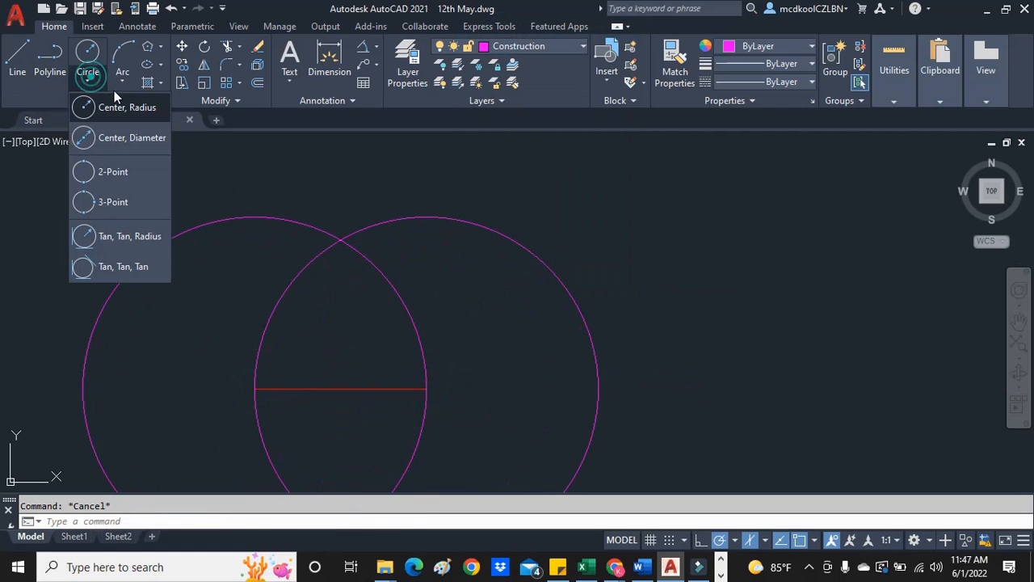
pyautogui.click(114, 109)
pyautogui.click(340, 240)
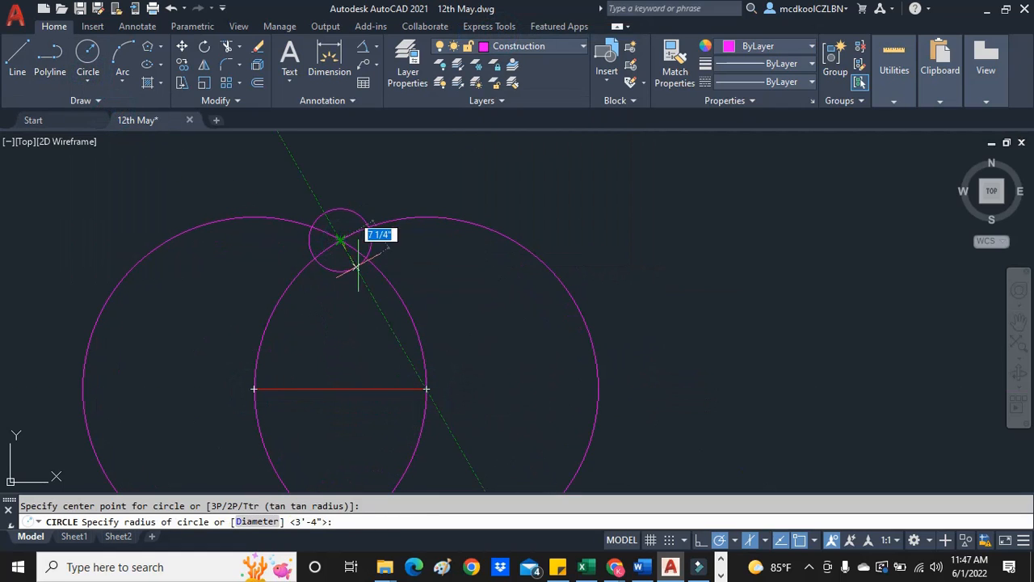
pyautogui.click(324, 266)
pyautogui.click(88, 80)
pyautogui.click(113, 108)
pyautogui.scroll(-4, 196, 290)
pyautogui.scroll(4, 235, 349)
pyautogui.click(214, 341)
pyautogui.click(225, 322)
pyautogui.press('Escape')
# Try to trim away the outer portions of the two large circles, and undo the trimming.
pyautogui.write('TRIM')
pyautogui.press('Return')
pyautogui.moveTo(249, 253); pyautogui.dragTo(297, 311)
pyautogui.moveTo(180, 255); pyautogui.dragTo(106, 380)
pyautogui.scroll(2, 204, 325)
pyautogui.scroll(-5, 202, 324)
pyautogui.scroll(3, 194, 220)
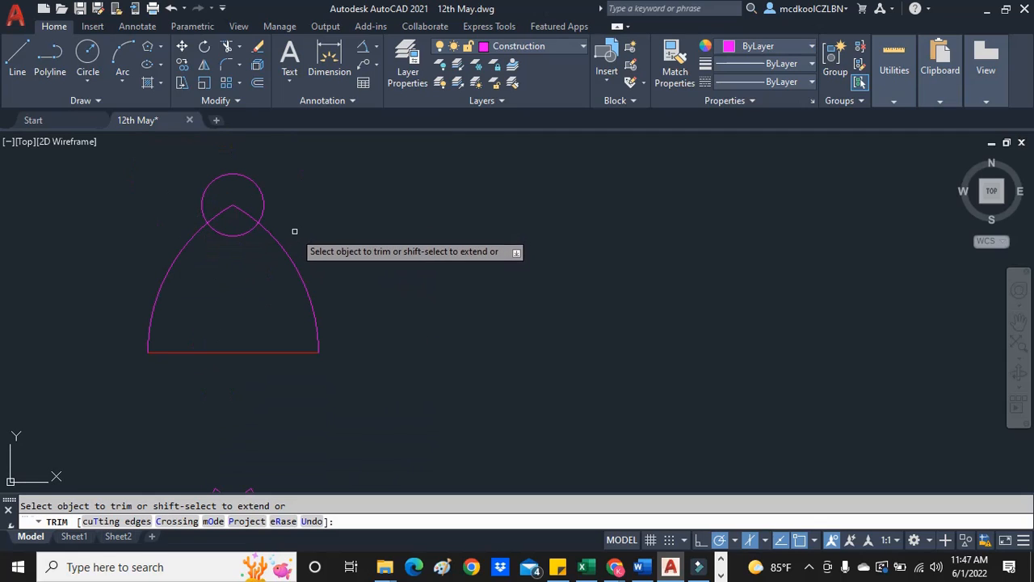
pyautogui.scroll(-2, 294, 252)
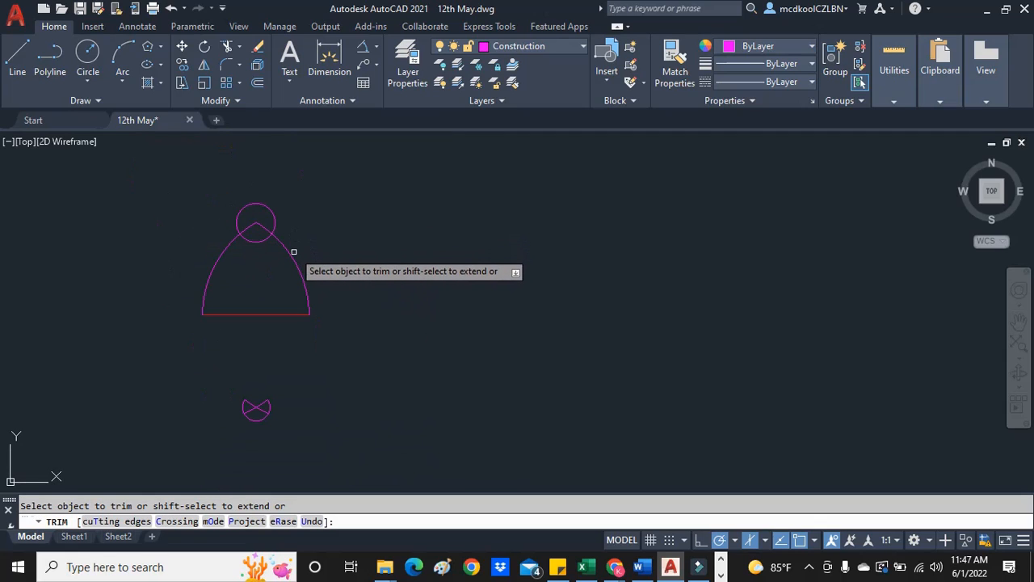
pyautogui.scroll(2, 293, 252)
pyautogui.scroll(-6, 294, 251)
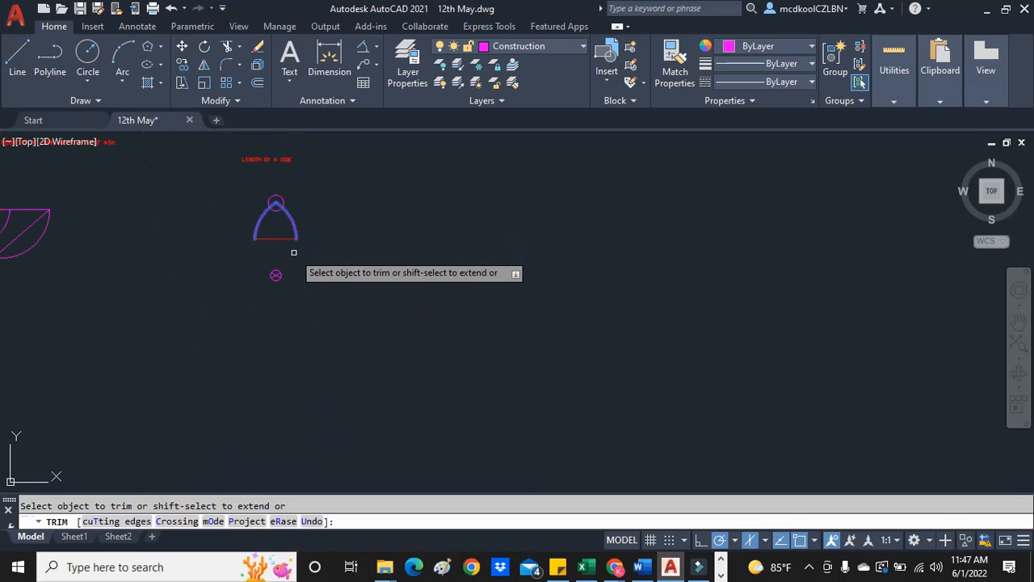
pyautogui.scroll(6, 282, 207)
pyautogui.hotkey('ctrl', 'z')
# Trim the two large circles so that only the crossing arcs inside the small upper and lower circles remain.
pyautogui.scroll(-5, 281, 206)
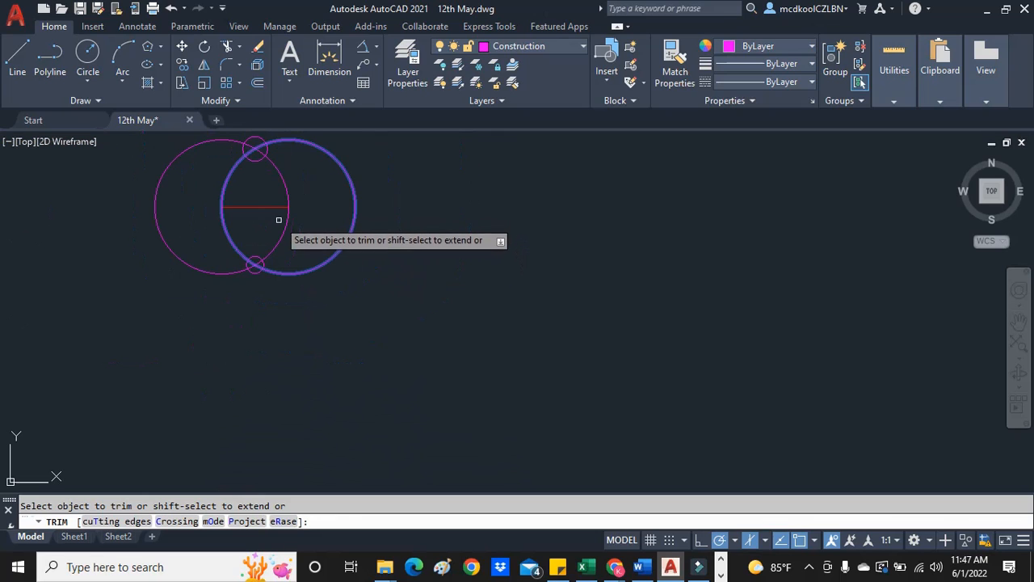
pyautogui.scroll(5, 264, 144)
pyautogui.click(295, 141)
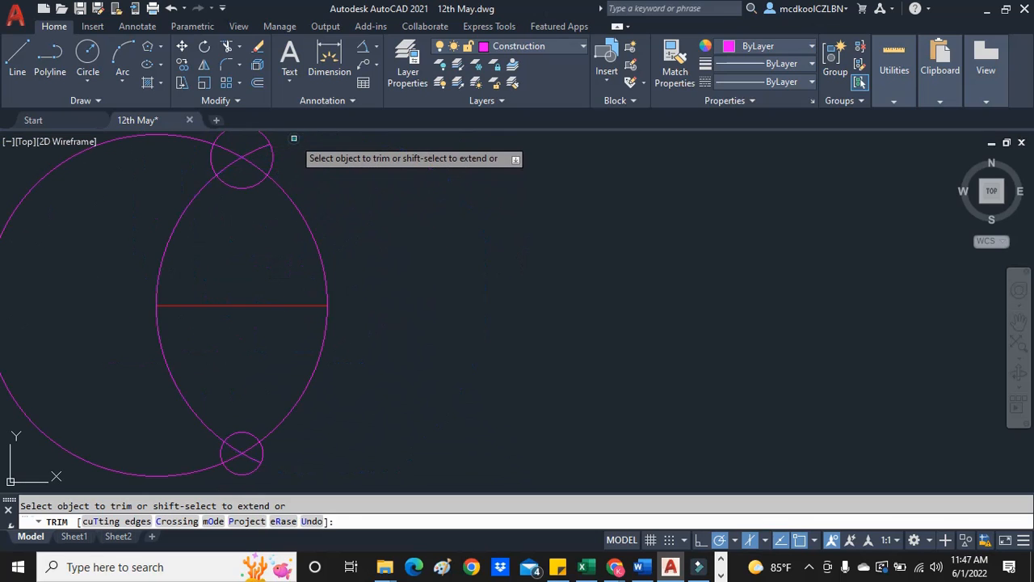
pyautogui.click(154, 138)
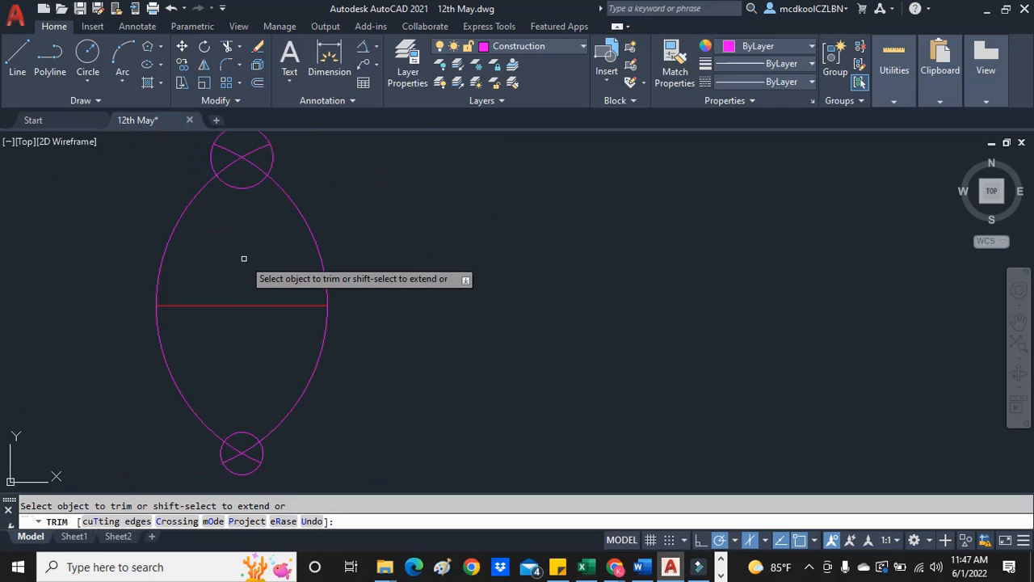
pyautogui.click(184, 209)
pyautogui.click(300, 217)
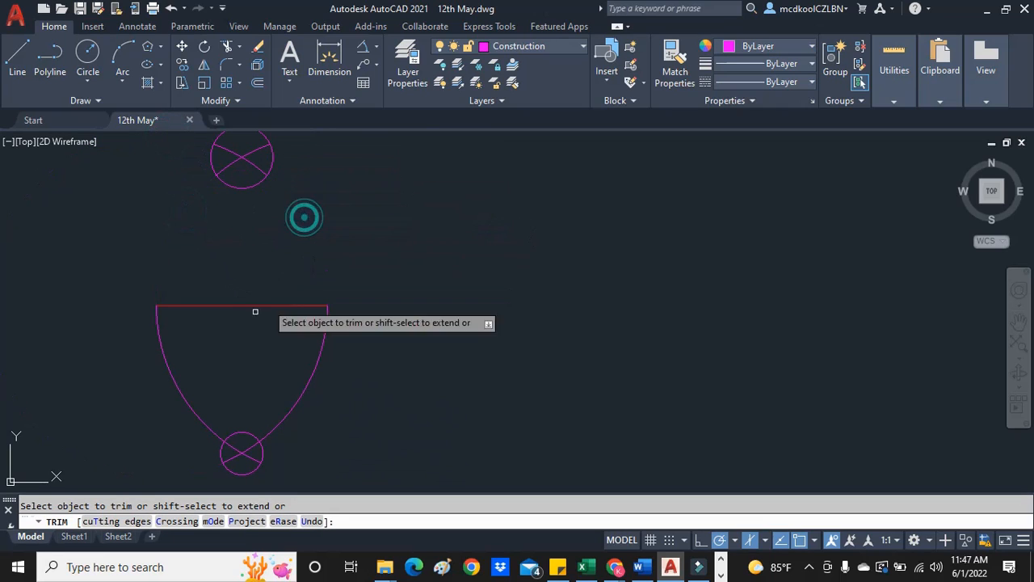
pyautogui.click(182, 394)
pyautogui.click(292, 397)
pyautogui.press('Escape')
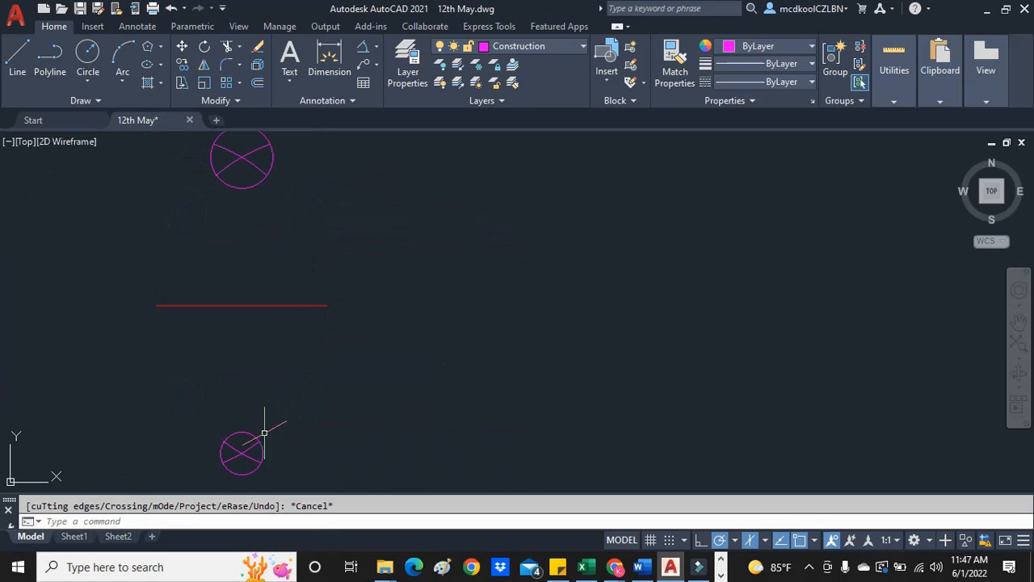
# Delete the two small circles and draw a line joining the upper and lower arc intersections across the red line.
pyautogui.click(256, 436)
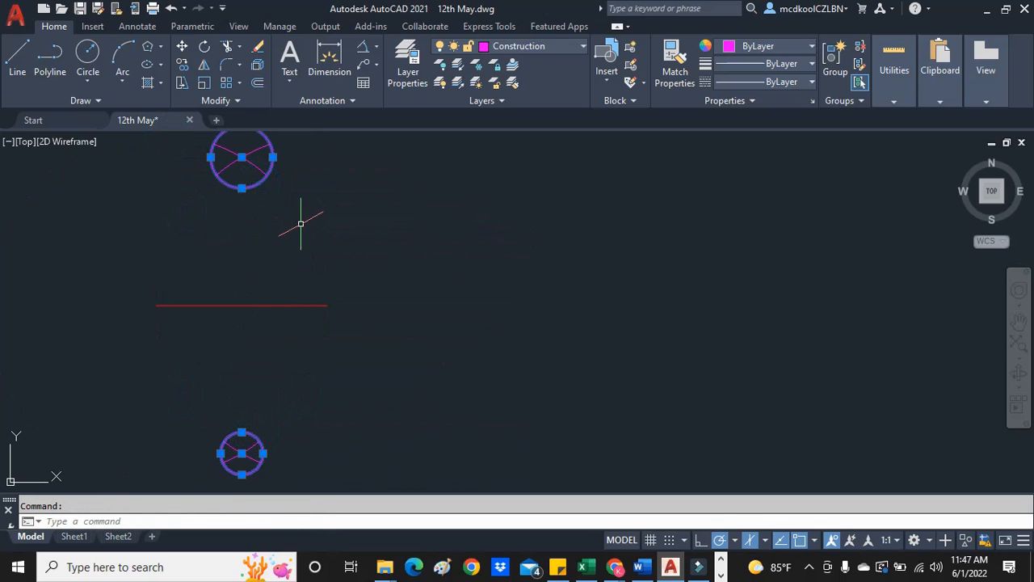
pyautogui.click(17, 53)
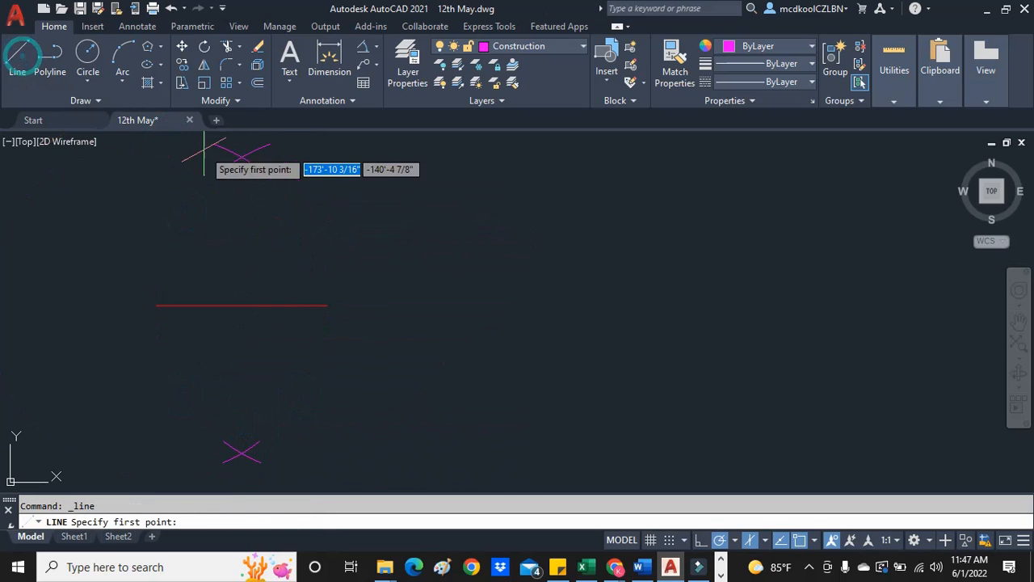
pyautogui.click(241, 156)
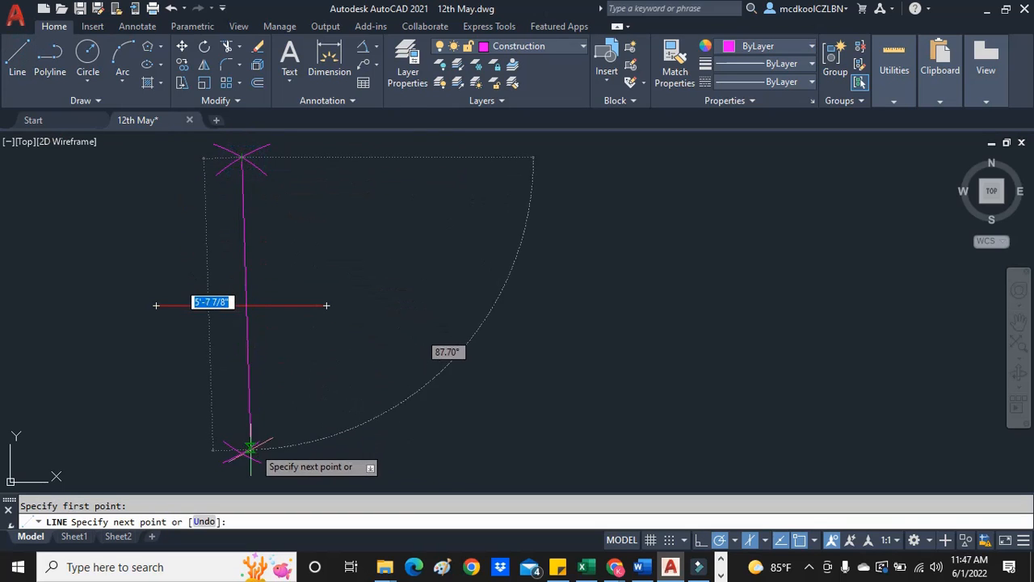
pyautogui.press('Escape')
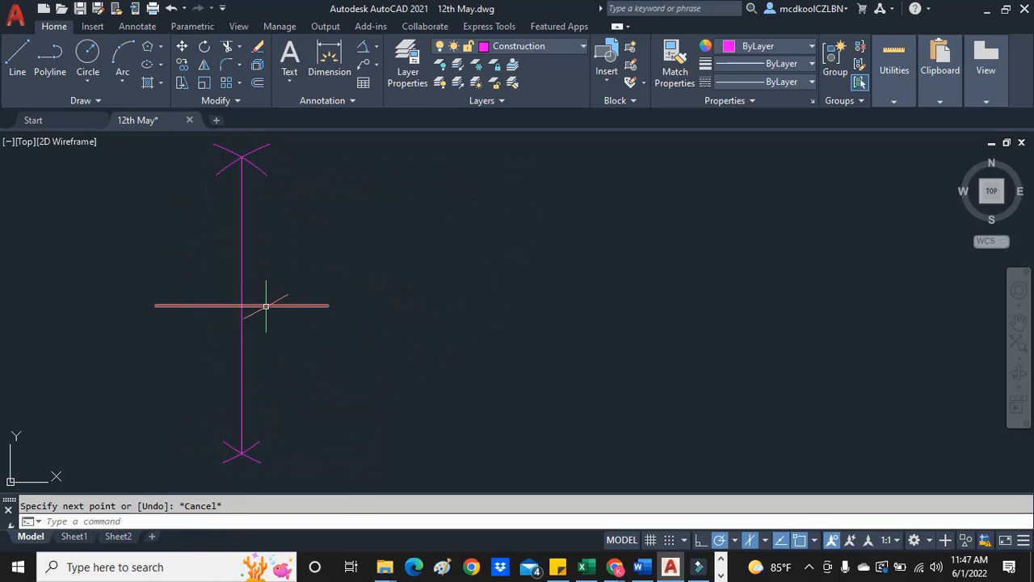
pyautogui.click(266, 306)
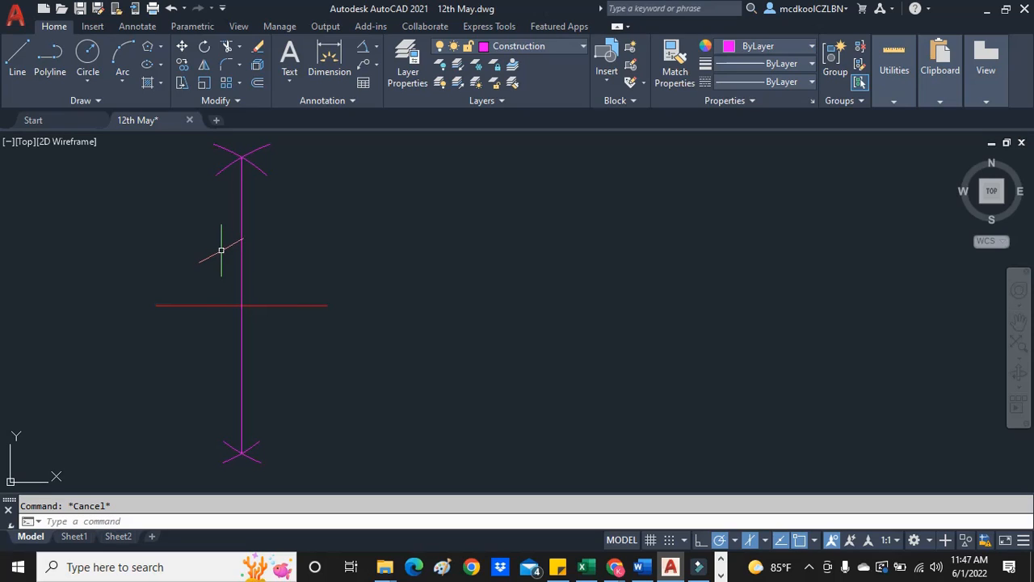
# Draw a construction circle with a radius of 10" centered on the red line's left endpoint.
pyautogui.scroll(2, 201, 249)
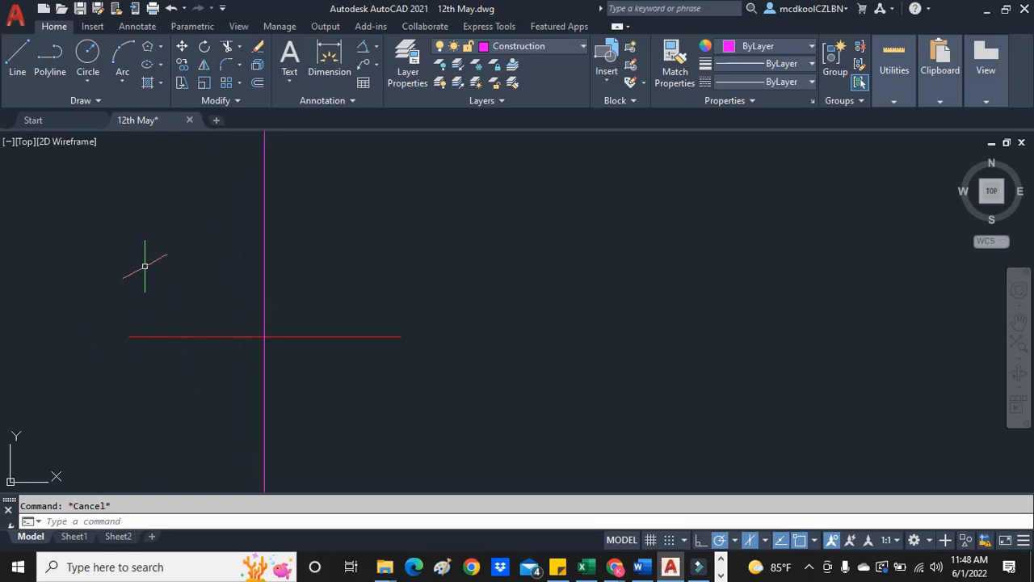
pyautogui.click(83, 85)
pyautogui.click(121, 103)
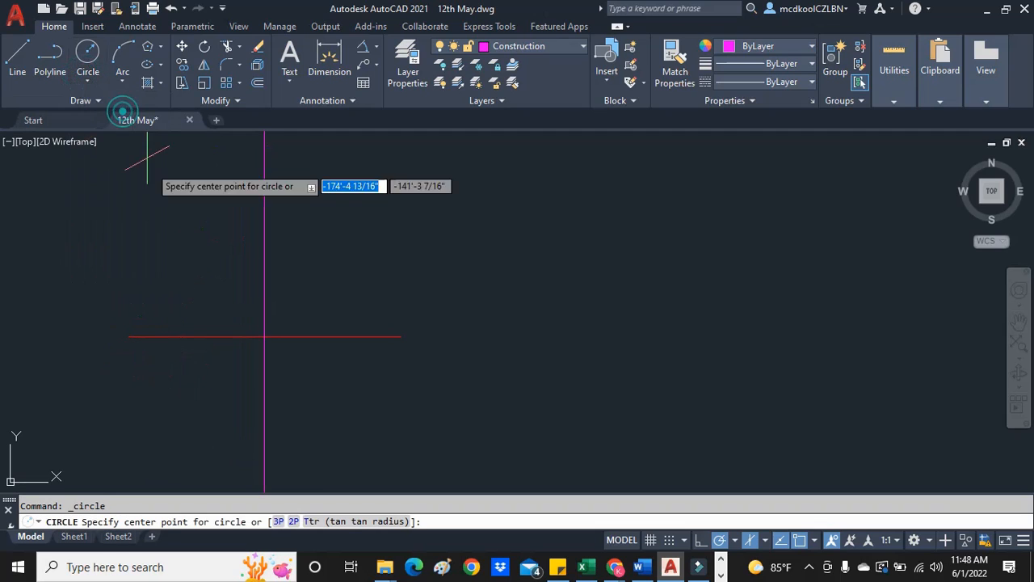
pyautogui.click(129, 336)
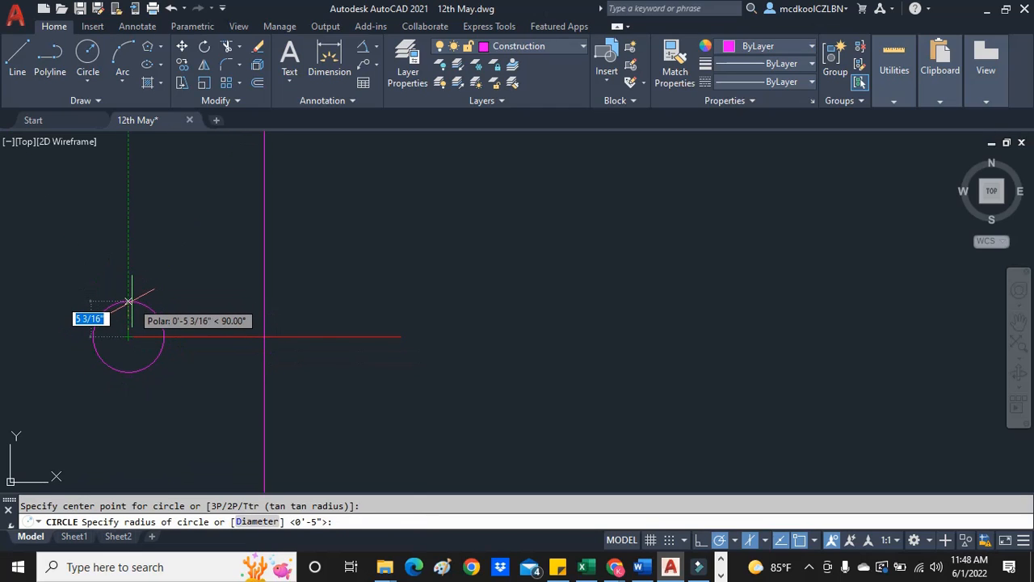
pyautogui.write('10')
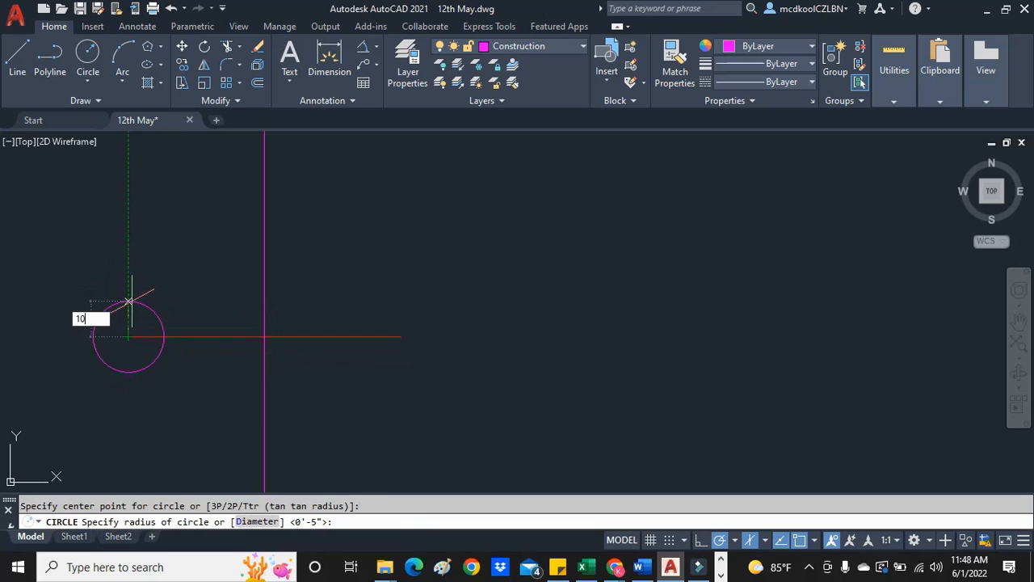
pyautogui.press('Return')
pyautogui.press('Escape')
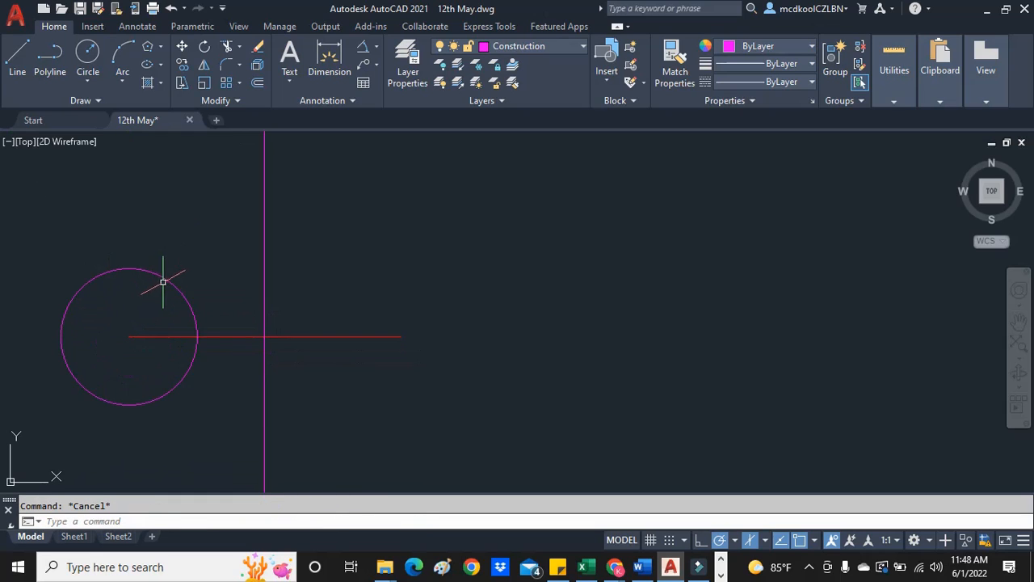
pyautogui.click(95, 79)
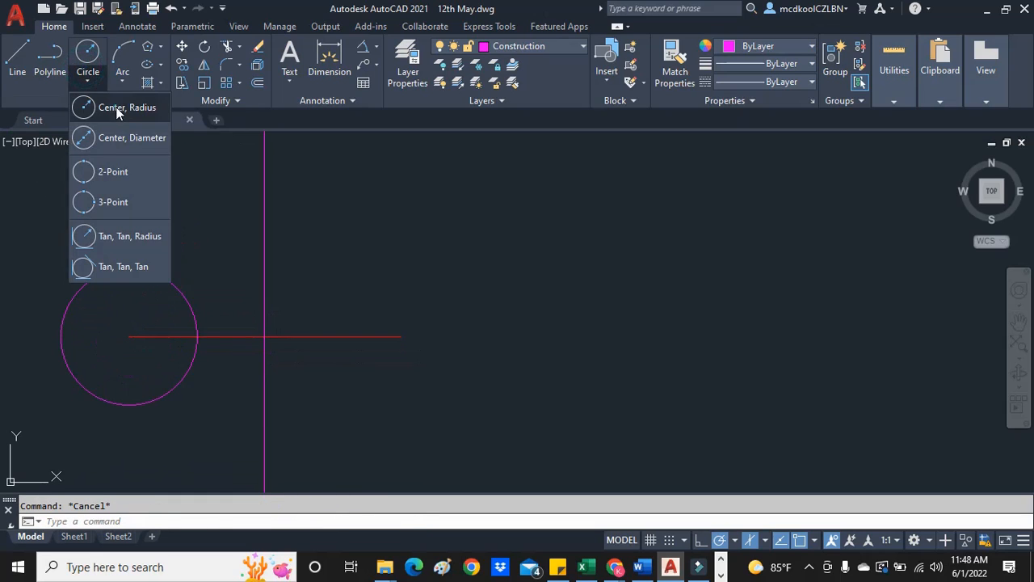
pyautogui.click(116, 106)
pyautogui.press('Escape')
# Copy the 10" circle by its center onto its crossing with the red line, then onto the two successive upper circle intersections.
pyautogui.click(180, 288)
pyautogui.rightClick(195, 272)
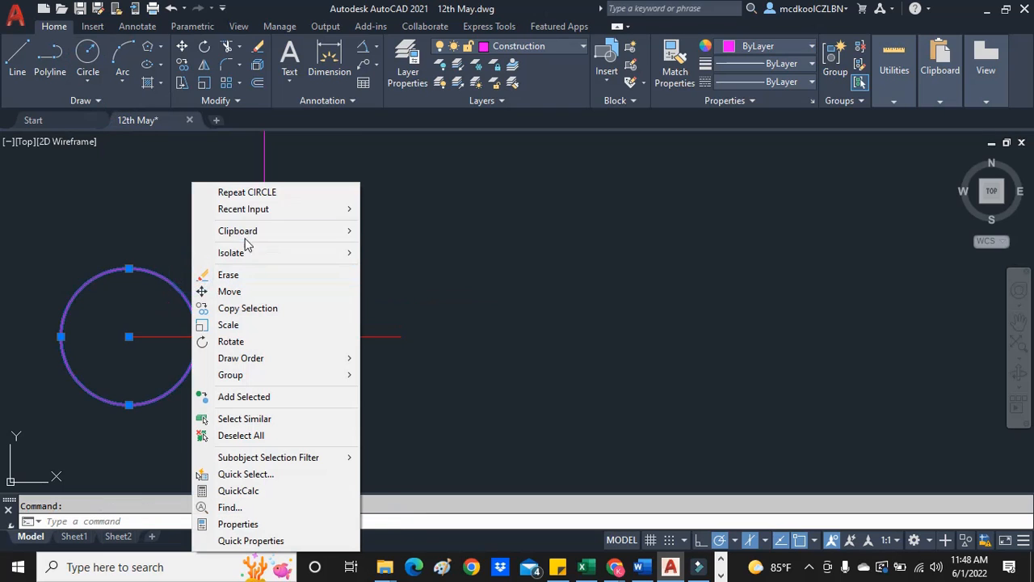
pyautogui.click(251, 308)
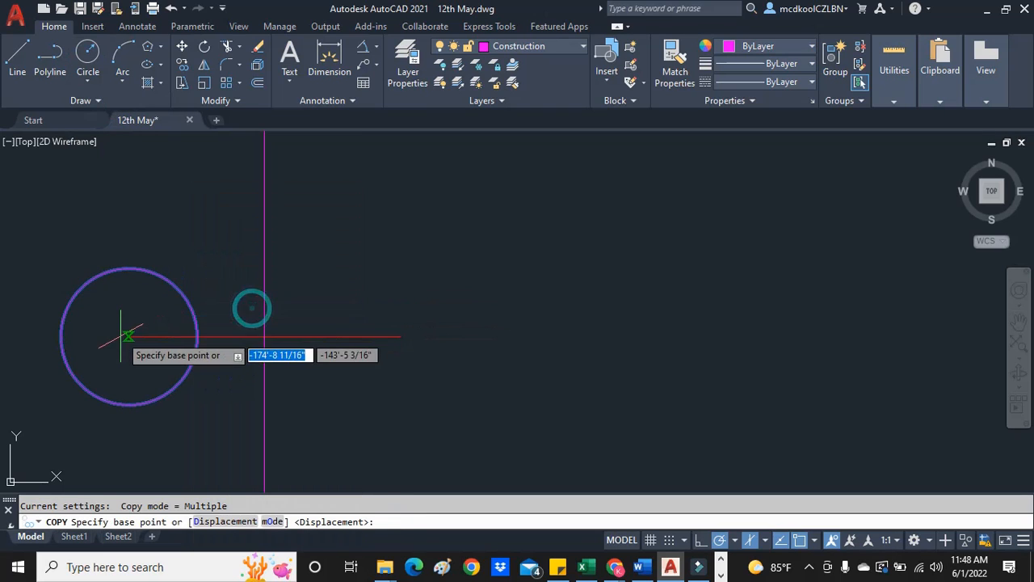
pyautogui.click(127, 336)
pyautogui.scroll(4, 194, 334)
pyautogui.click(196, 335)
pyautogui.scroll(-2, 203, 334)
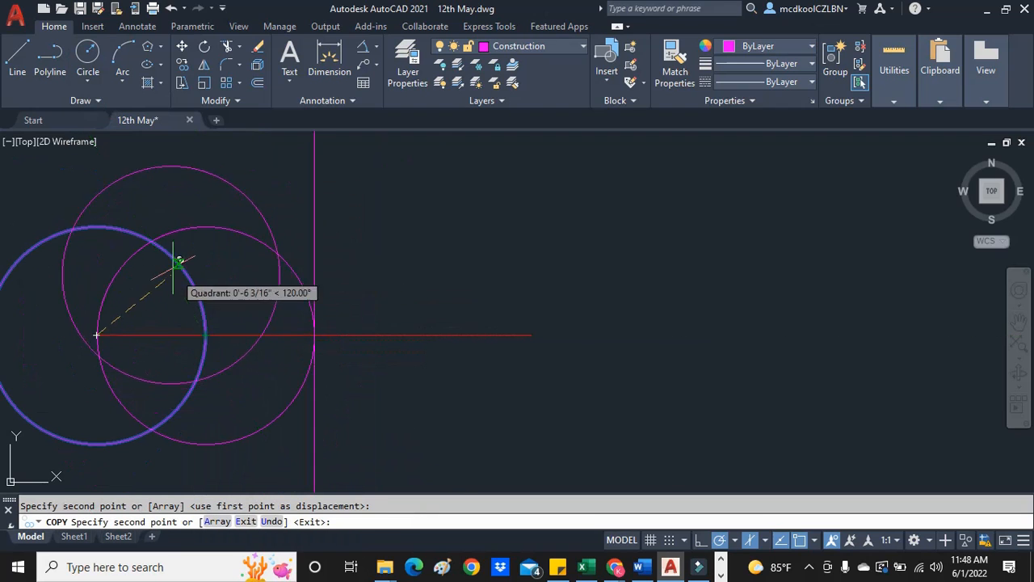
pyautogui.click(156, 233)
pyautogui.scroll(-2, 158, 275)
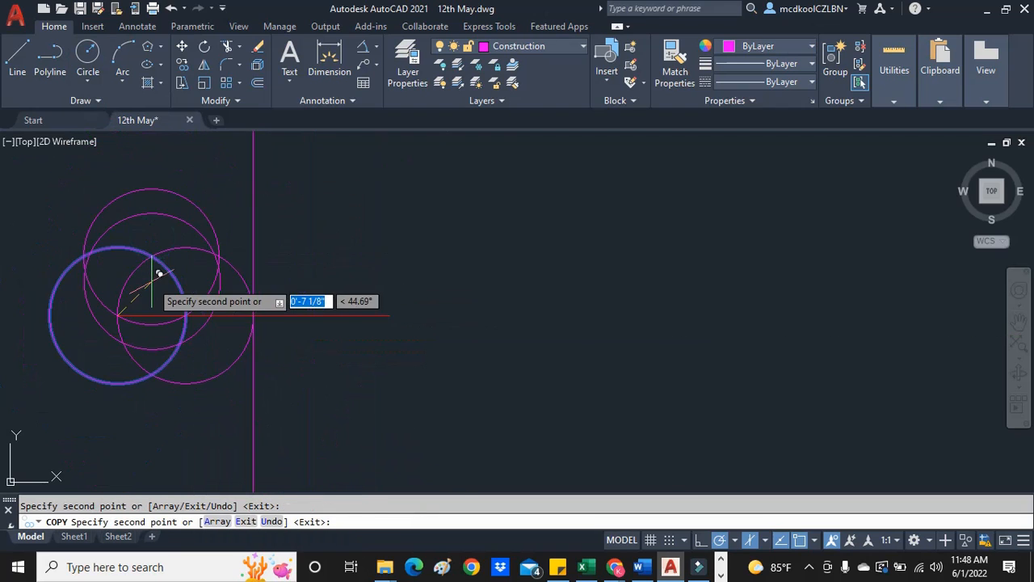
pyautogui.click(85, 252)
pyautogui.press('Escape')
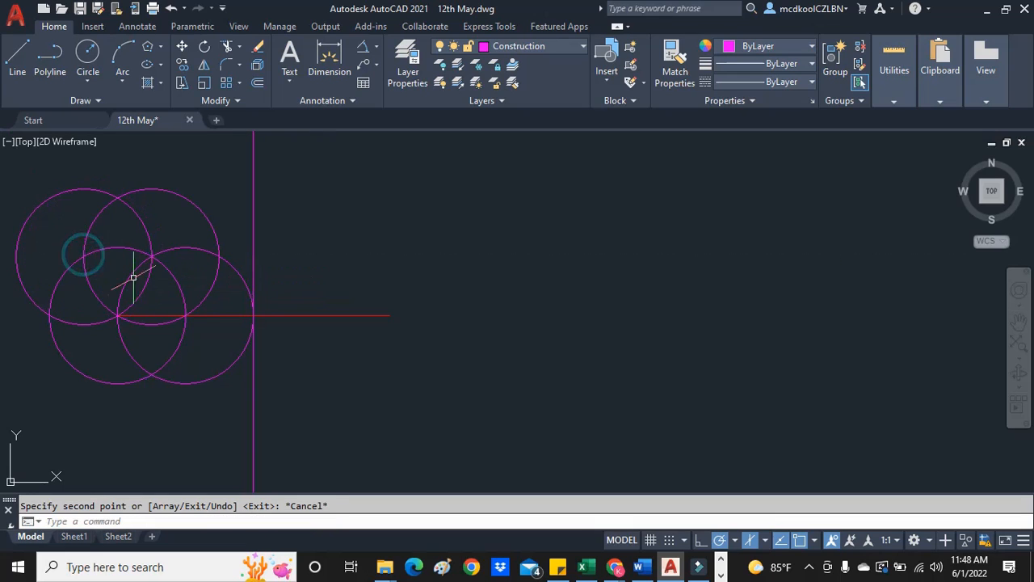
# Draw a vertical line from the topmost intersection of the two upper circles down to the red line's left endpoint.
pyautogui.click(20, 66)
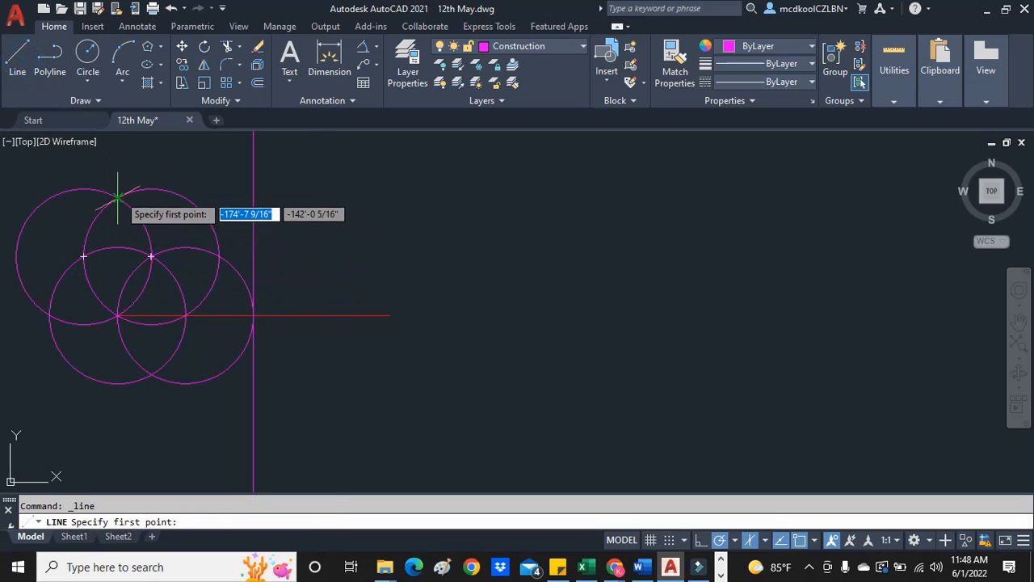
pyautogui.click(119, 198)
pyautogui.click(119, 315)
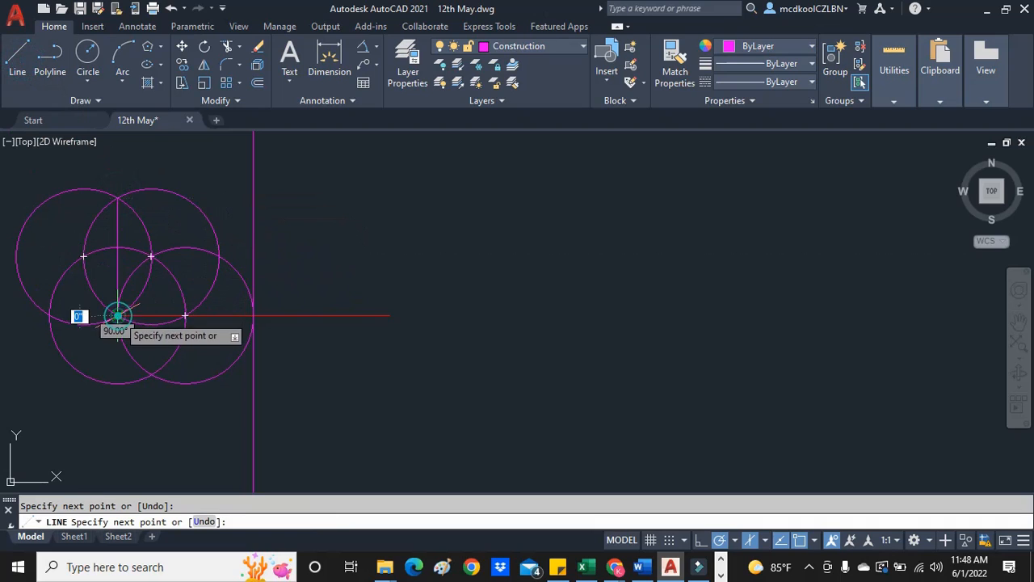
pyautogui.press('Escape')
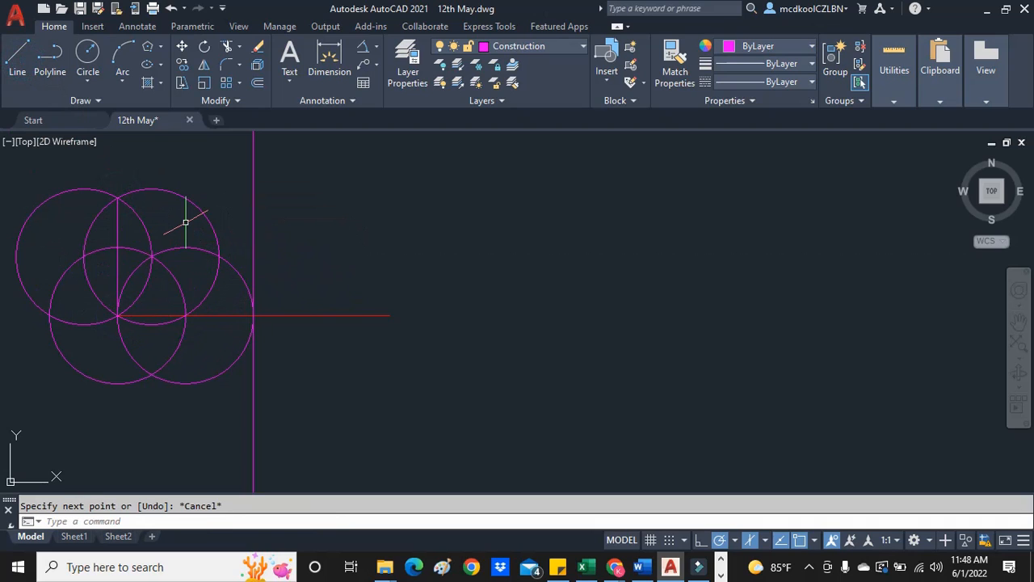
# Draw a small construction circle with a radius of about 5 3/16" centered on the vertical line's upper end.
pyautogui.click(87, 81)
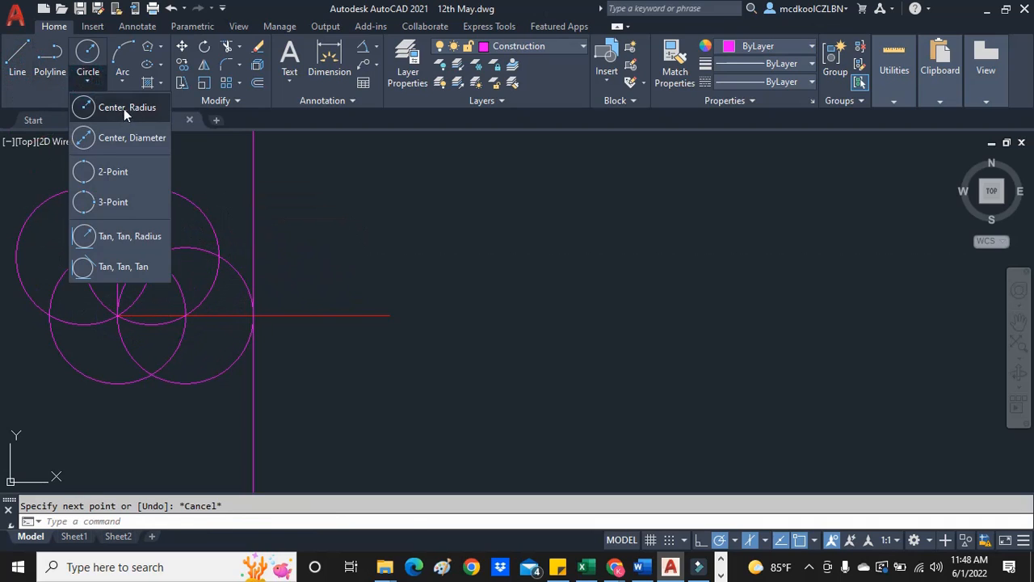
pyautogui.click(117, 106)
pyautogui.click(118, 198)
pyautogui.click(118, 163)
pyautogui.press('Escape')
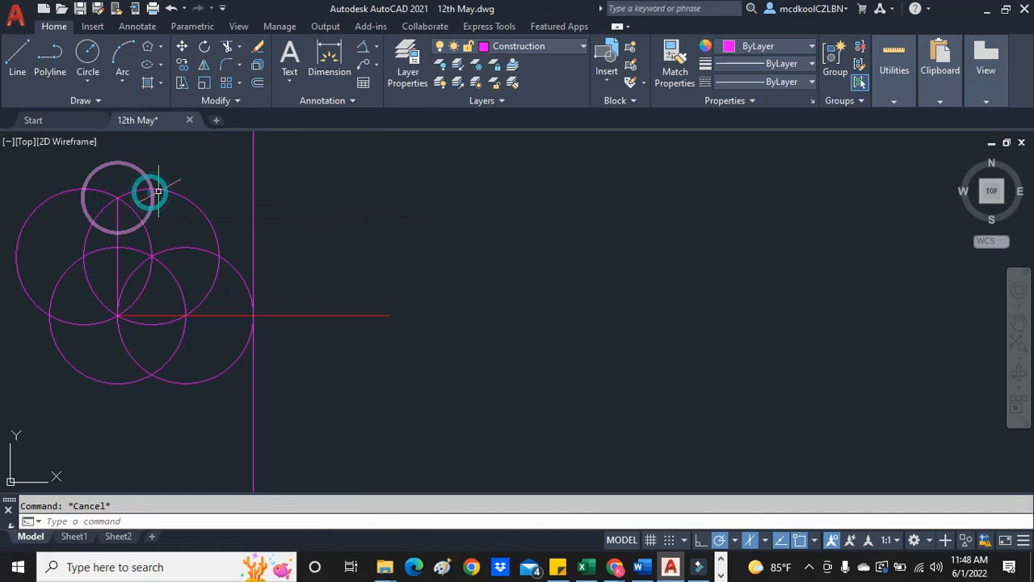
# Trim away the right-hand portion of the upper right circle outside the small circle and the upper portion of the lower right circle.
pyautogui.write('TR')
pyautogui.press('Return')
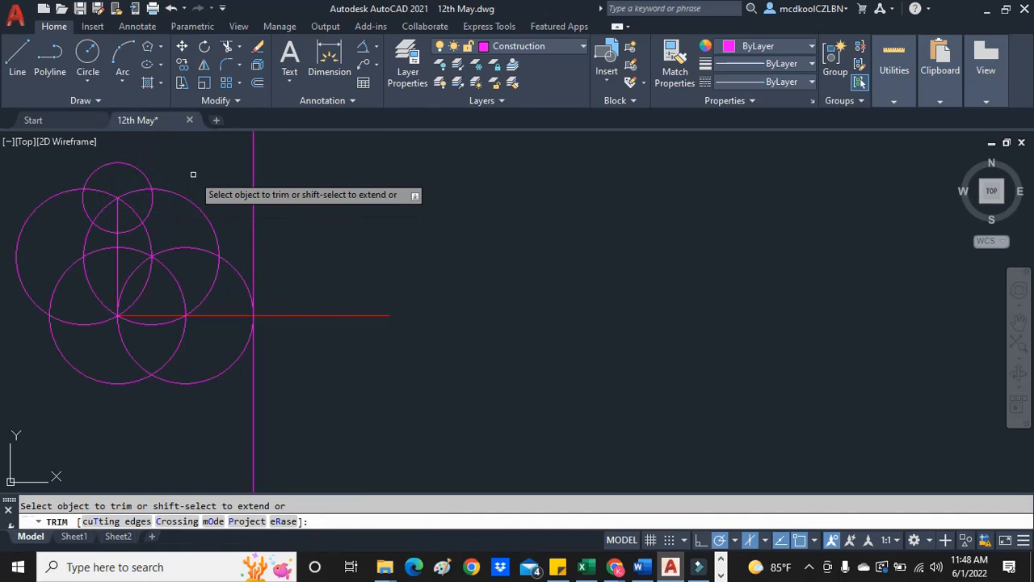
pyautogui.moveTo(189, 179); pyautogui.dragTo(186, 214)
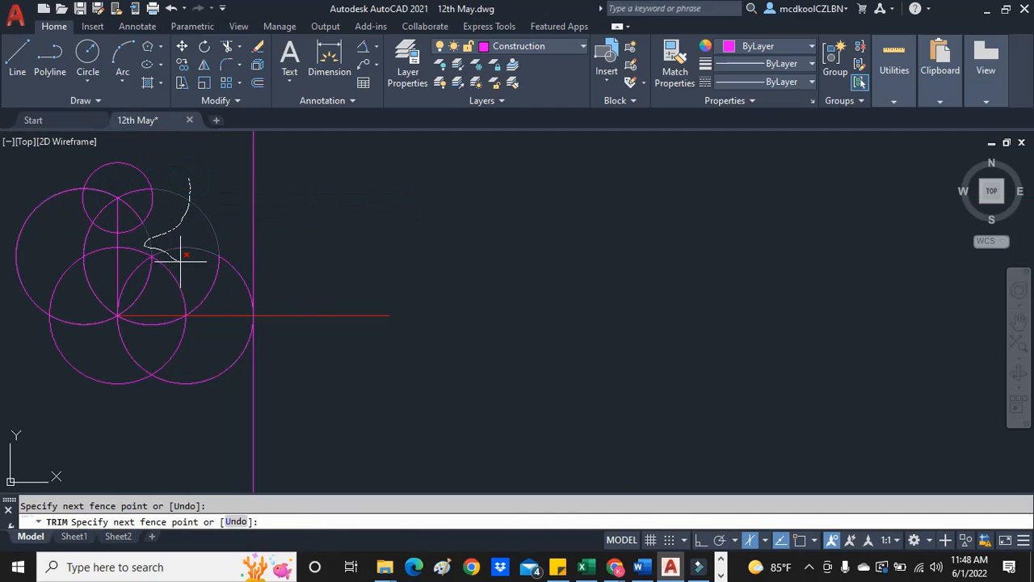
pyautogui.moveTo(214, 295); pyautogui.dragTo(224, 275)
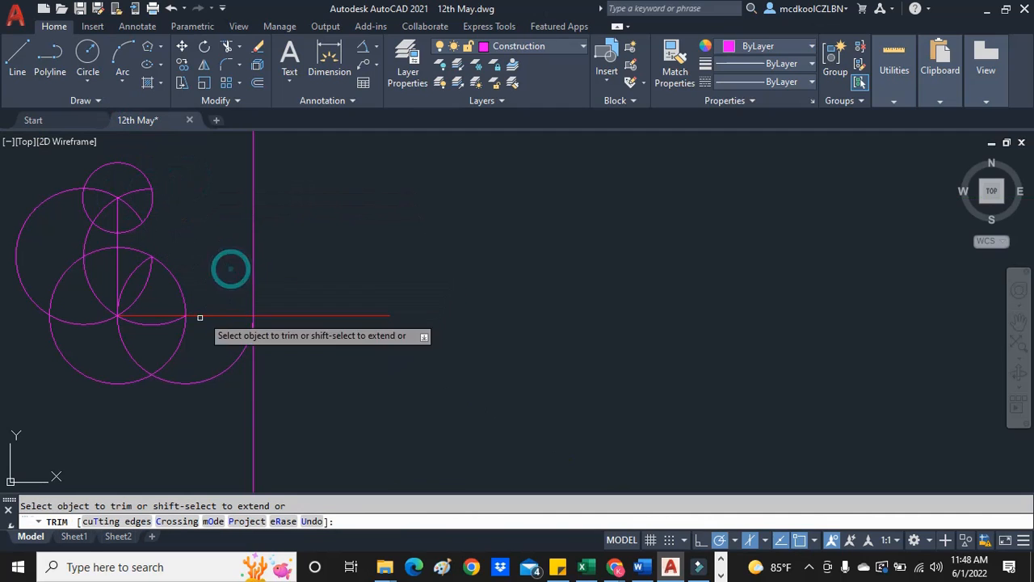
pyautogui.press('Escape')
pyautogui.click(141, 323)
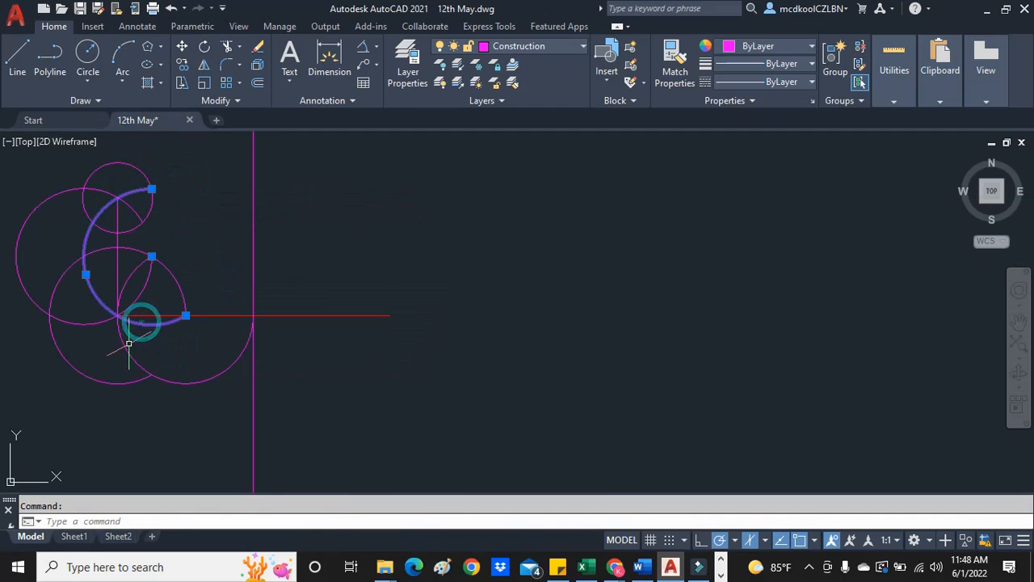
pyautogui.press('Escape')
# Trim the two upper circles to the crossing arcs inside the small circle, and delete the leftover arcs around the red line's left endpoint.
pyautogui.write('TRI')
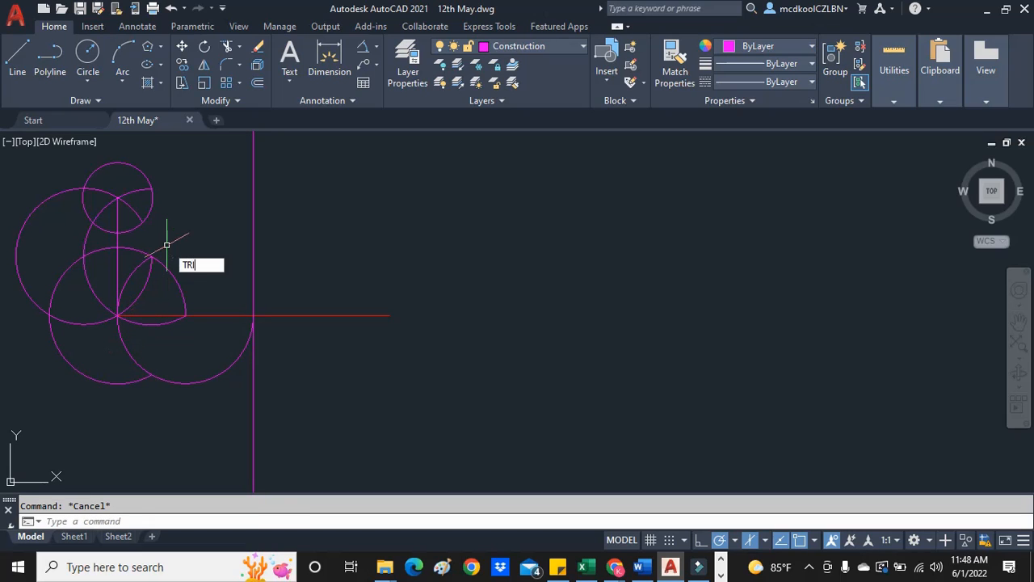
pyautogui.write('M')
pyautogui.press('Return')
pyautogui.moveTo(92, 243); pyautogui.dragTo(39, 173)
pyautogui.press('Return')
pyautogui.click(90, 291)
pyautogui.click(135, 322)
pyautogui.click(118, 338)
pyautogui.press('Escape')
pyautogui.click(124, 344)
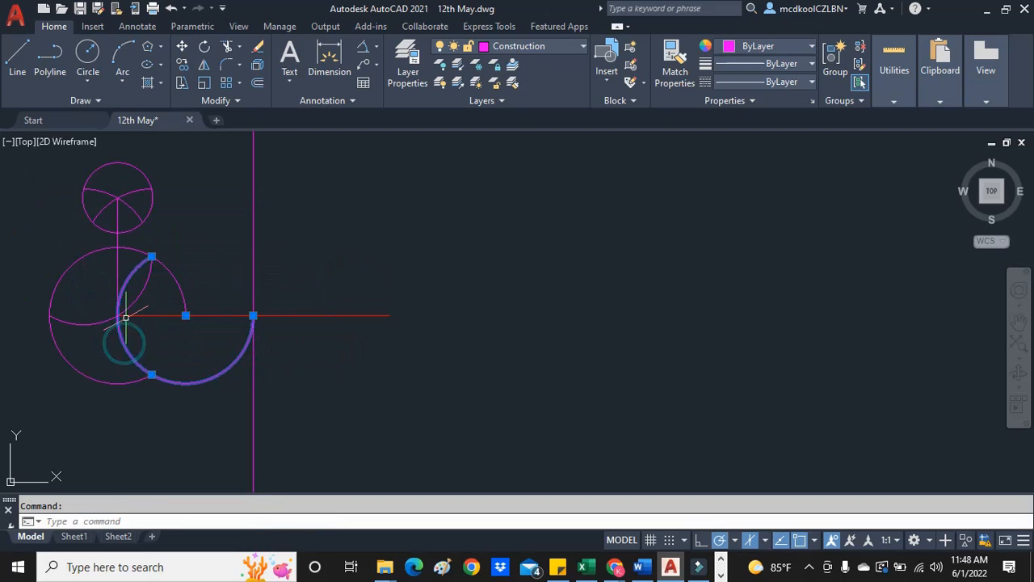
pyautogui.press('Delete')
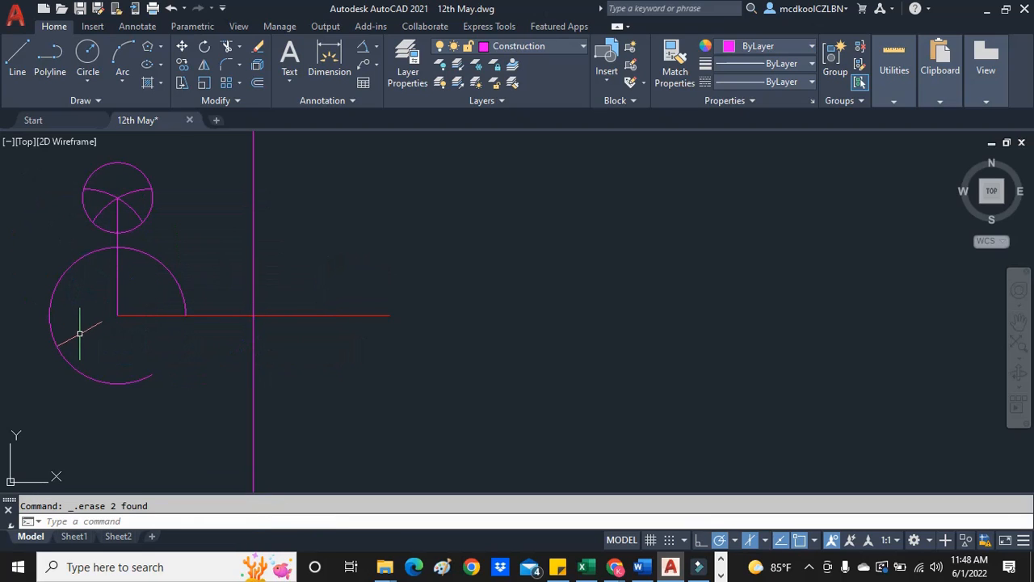
# Trim the circle at the red line's left endpoint to the quarter arc between the vertical line and the red line.
pyautogui.write('TRIM')
pyautogui.press('Return')
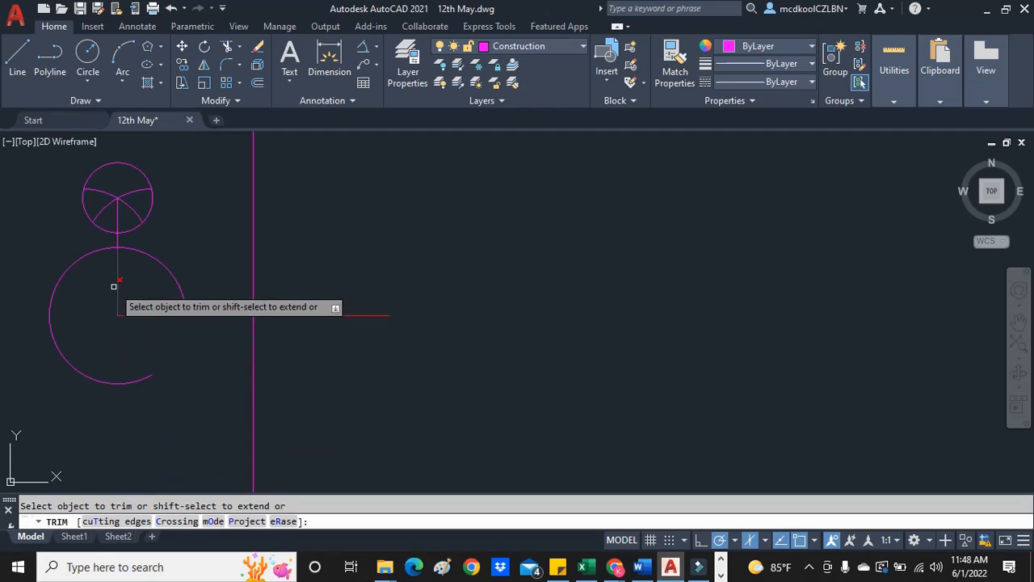
pyautogui.click(94, 252)
pyautogui.press('Escape')
# Draw a construction circle with a radius of 10" centered where the quarter arc meets the vertical line.
pyautogui.scroll(-2, 147, 243)
pyautogui.scroll(2, 184, 202)
pyautogui.click(89, 87)
pyautogui.click(110, 105)
pyautogui.click(103, 267)
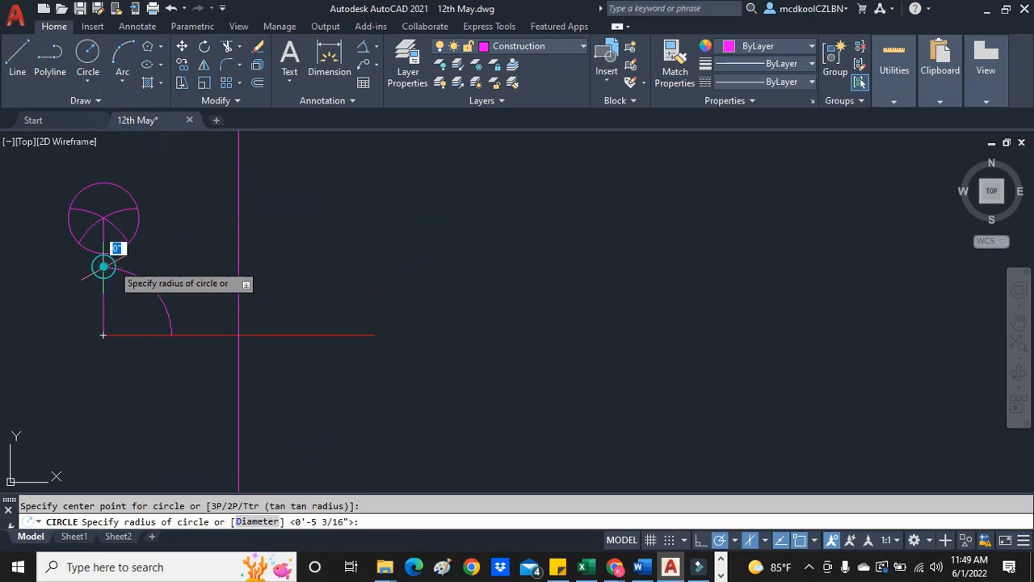
pyautogui.write('10')
pyautogui.press('Return')
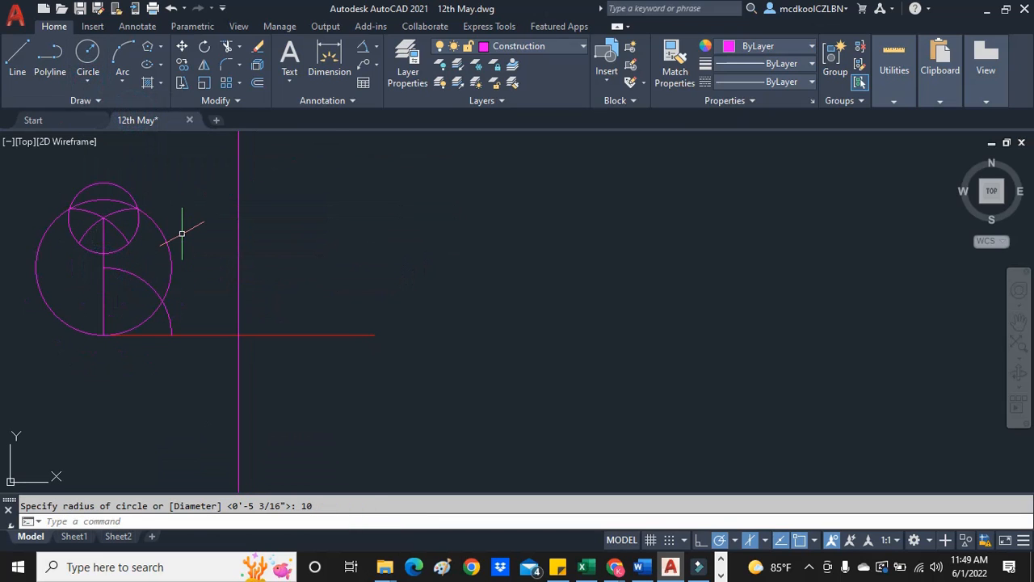
# Draw a construction circle with a radius of 10" centered where the quarter arc meets the red line.
pyautogui.click(89, 87)
pyautogui.click(110, 104)
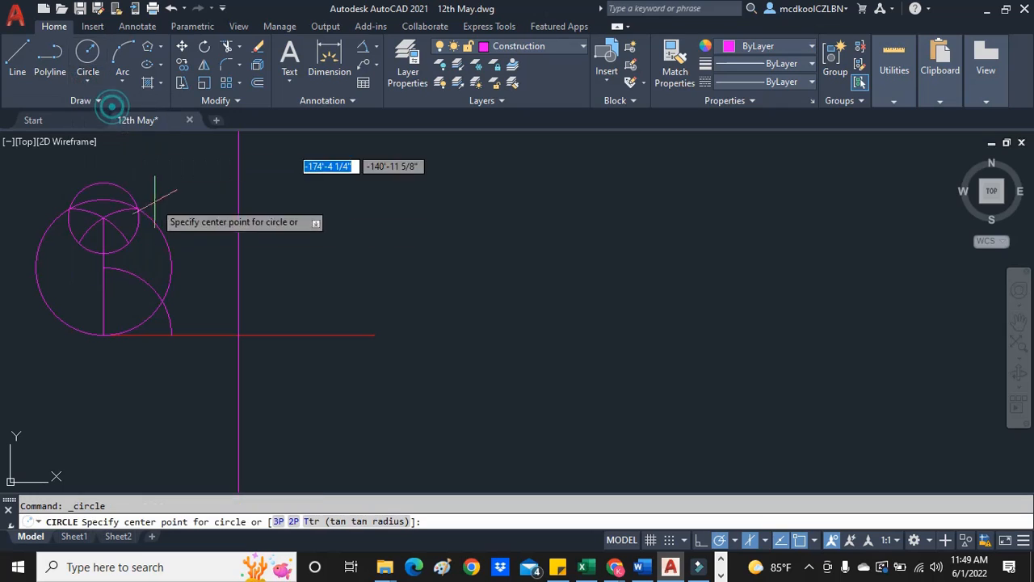
pyautogui.click(171, 334)
pyautogui.rightClick(172, 328)
pyautogui.click(178, 312)
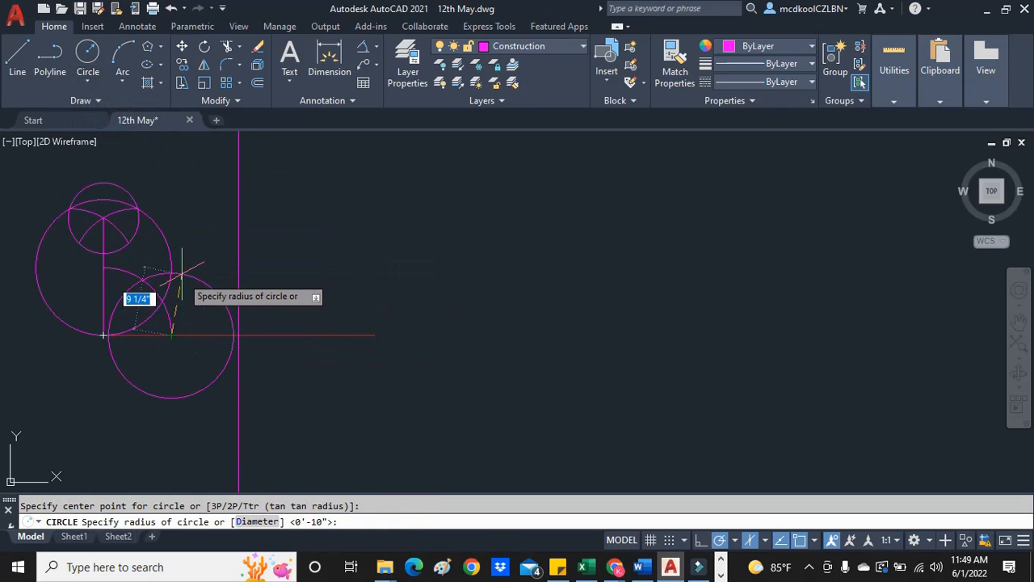
pyautogui.write('10')
pyautogui.press('Return')
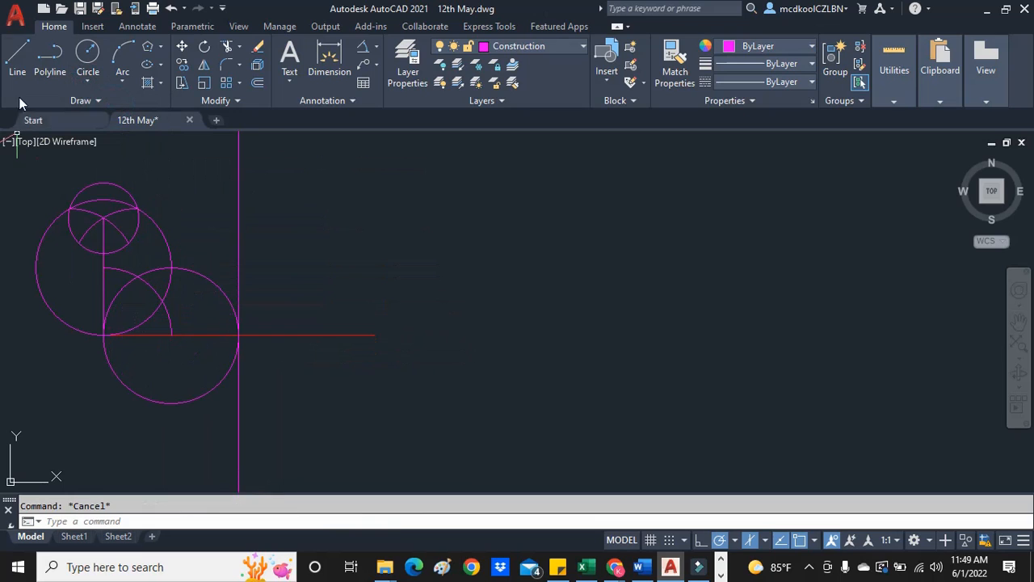
# Draw a diagonal line from the upper intersection of the two 10" circles to the red line's left endpoint.
pyautogui.click(17, 57)
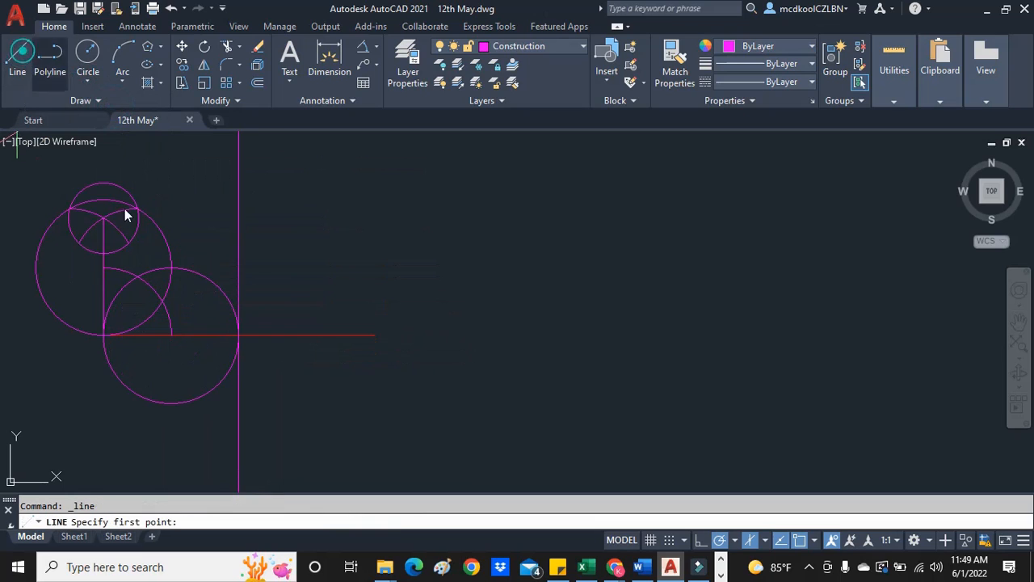
pyautogui.click(171, 268)
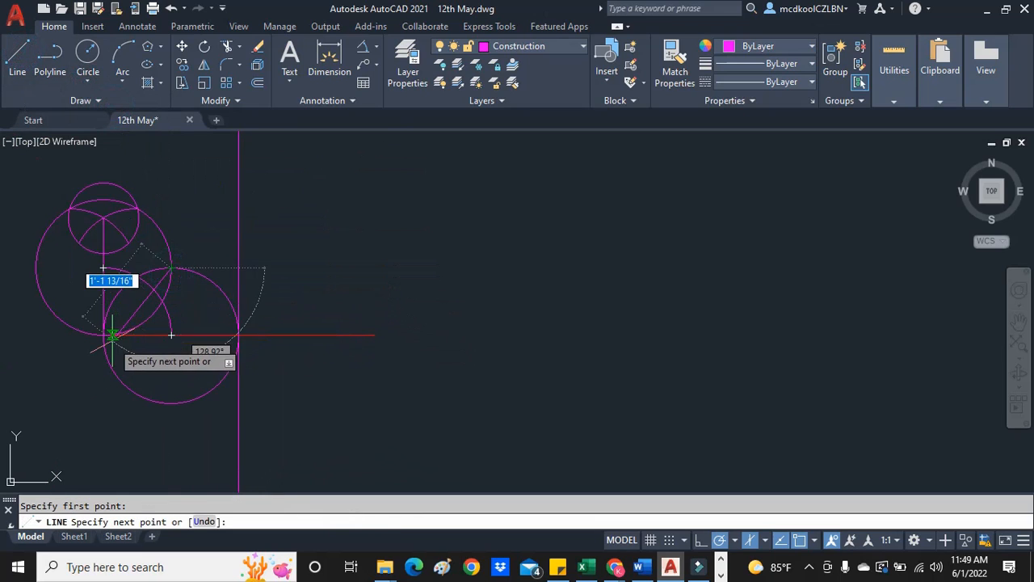
pyautogui.press('Escape')
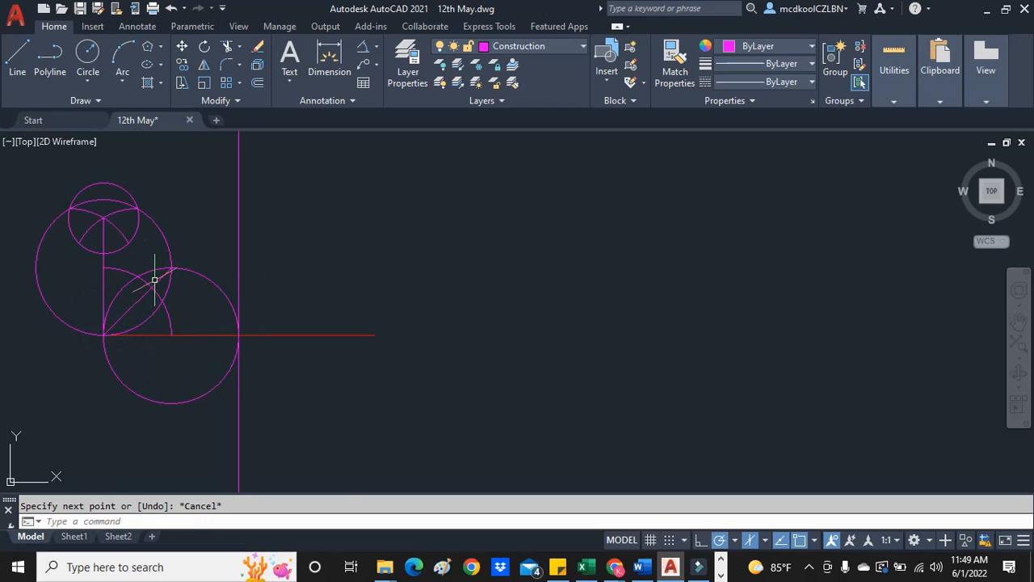
# Check the angle between the diagonal line and the red line with an angular dimension, without placing it.
pyautogui.scroll(4, 153, 291)
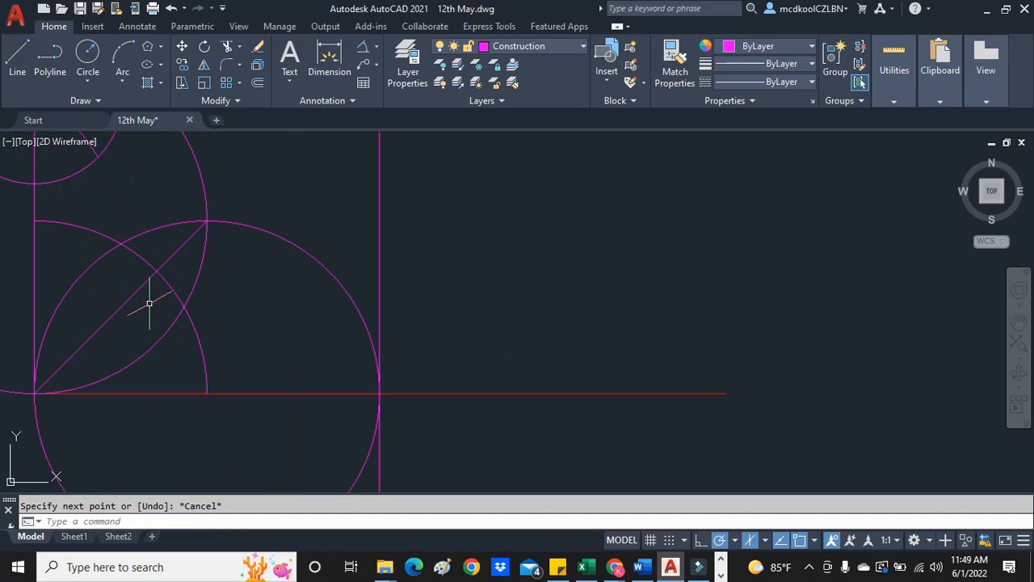
pyautogui.click(361, 50)
pyautogui.click(120, 307)
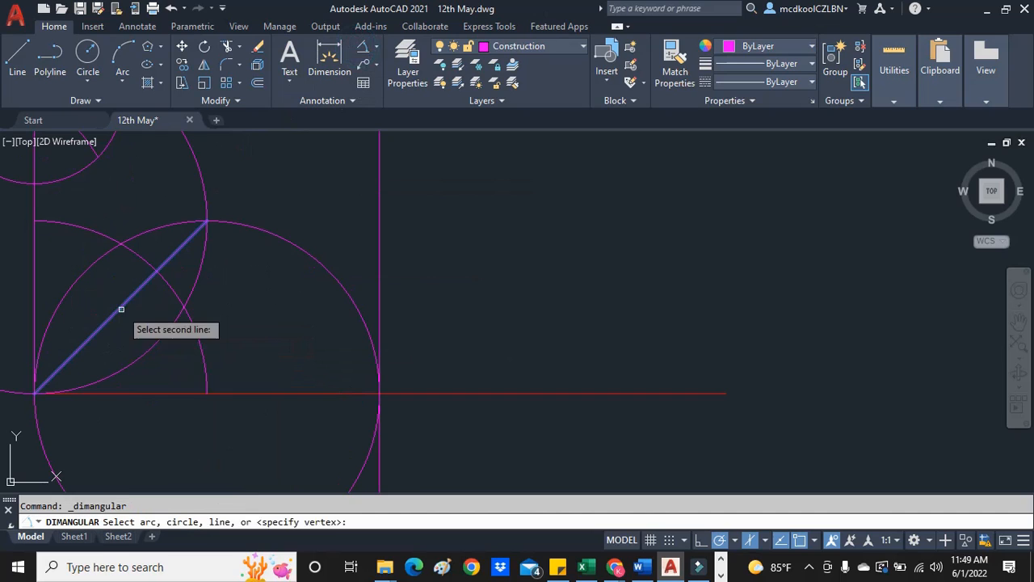
pyautogui.click(153, 393)
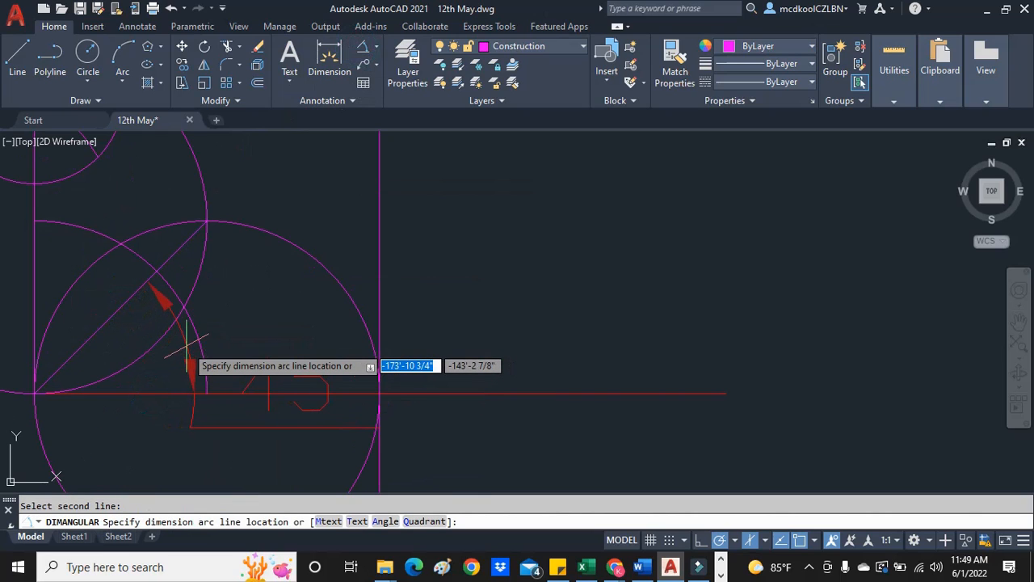
pyautogui.press('Escape')
# Extend the diagonal line up to the perpendicular bisector.
pyautogui.scroll(-4, 187, 345)
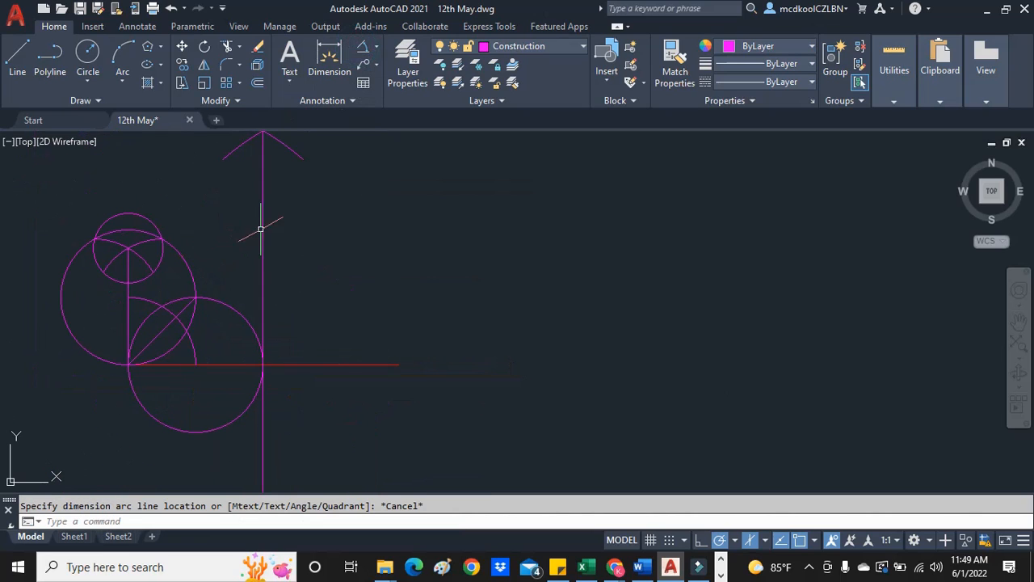
pyautogui.click(261, 237)
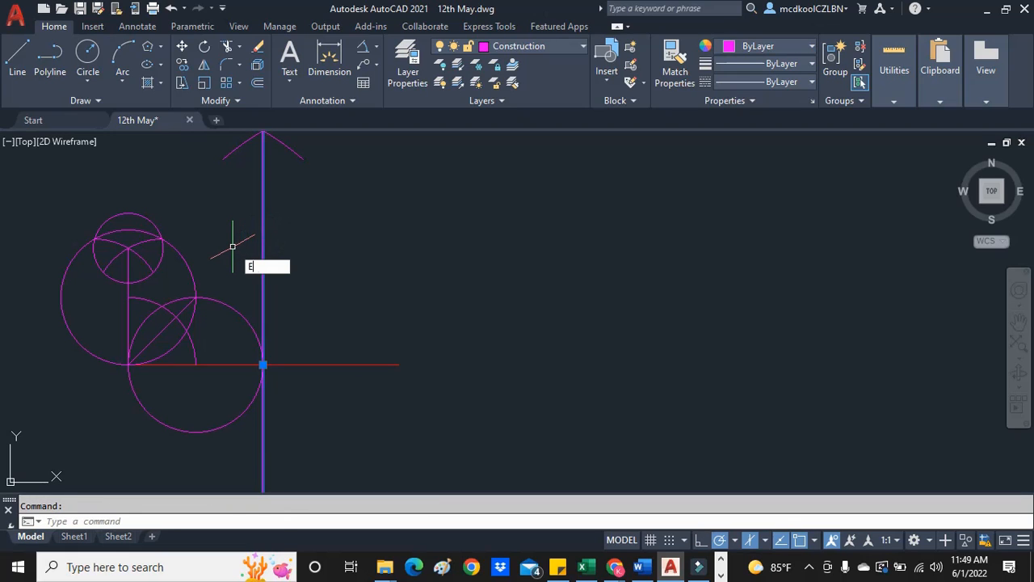
pyautogui.write('ex')
pyautogui.press('Return')
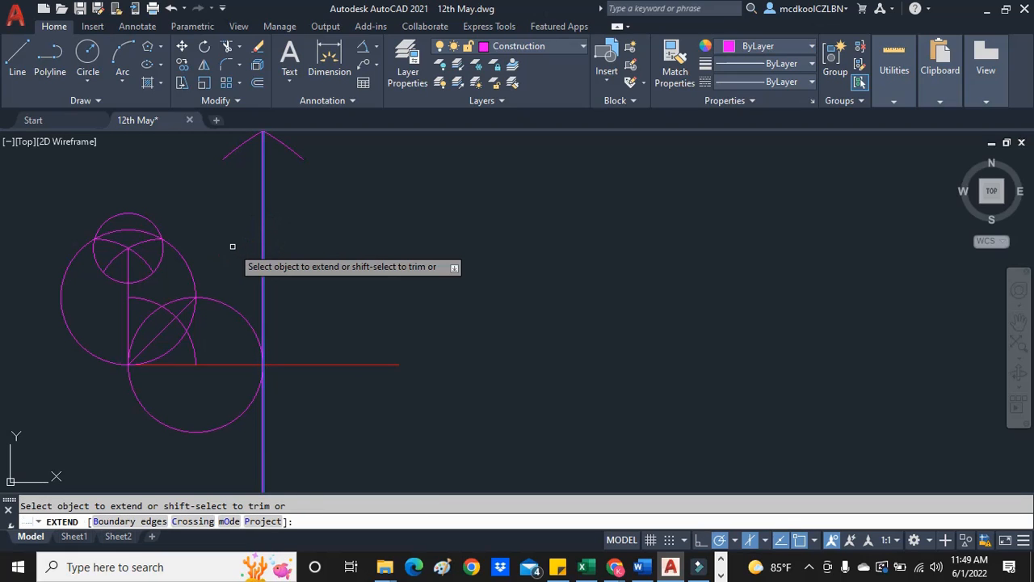
pyautogui.click(185, 306)
pyautogui.press('Escape')
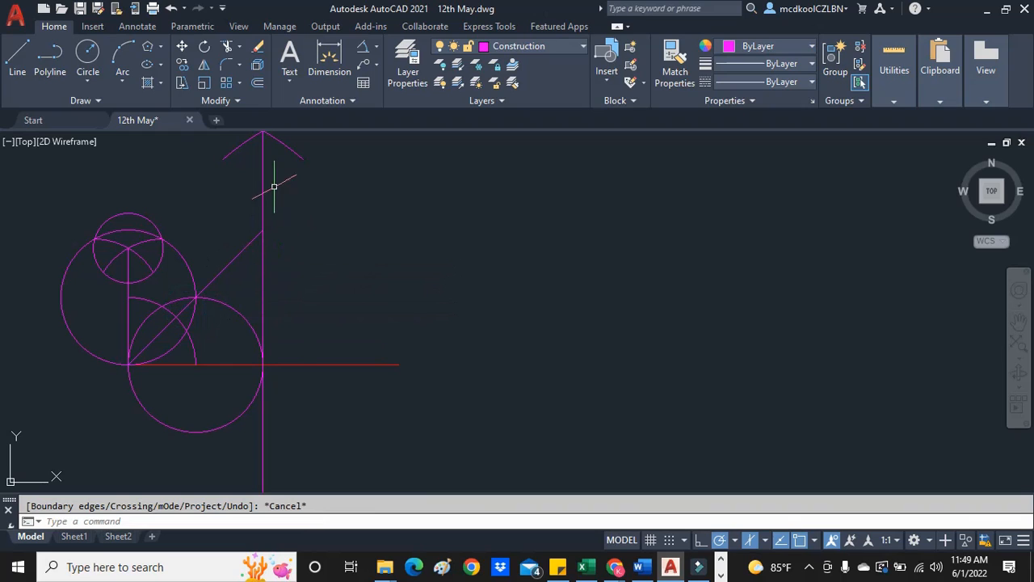
# Place a point where the diagonal line meets the perpendicular bisector and label it 4.
pyautogui.press('Return')
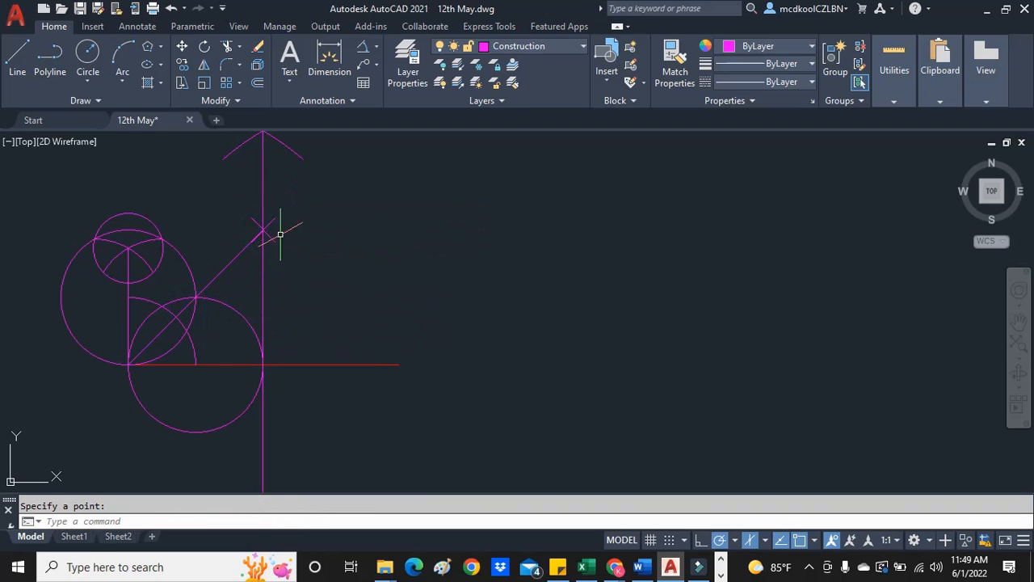
pyautogui.click(289, 60)
pyautogui.click(284, 241)
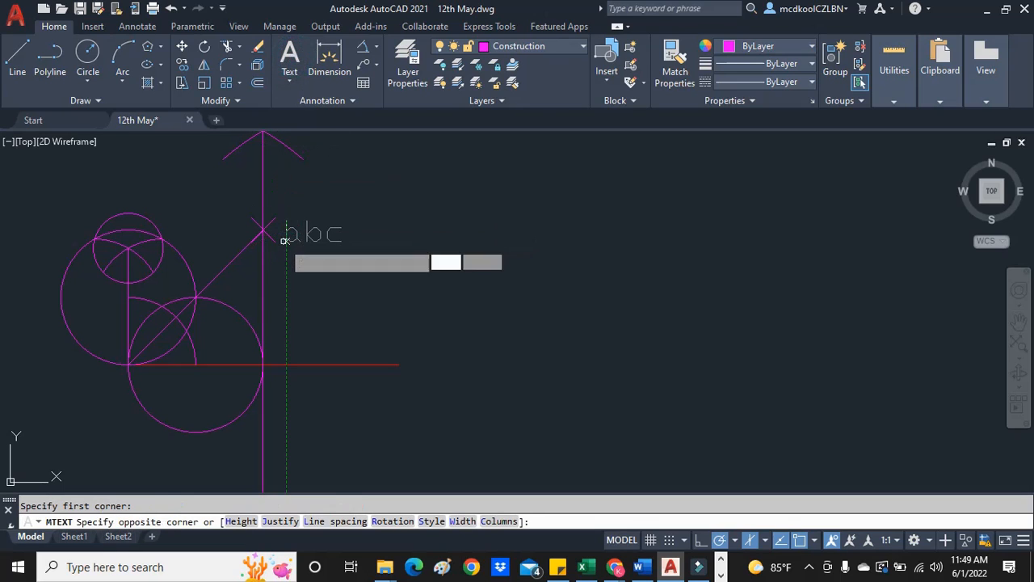
pyautogui.click(284, 250)
pyautogui.click(342, 255)
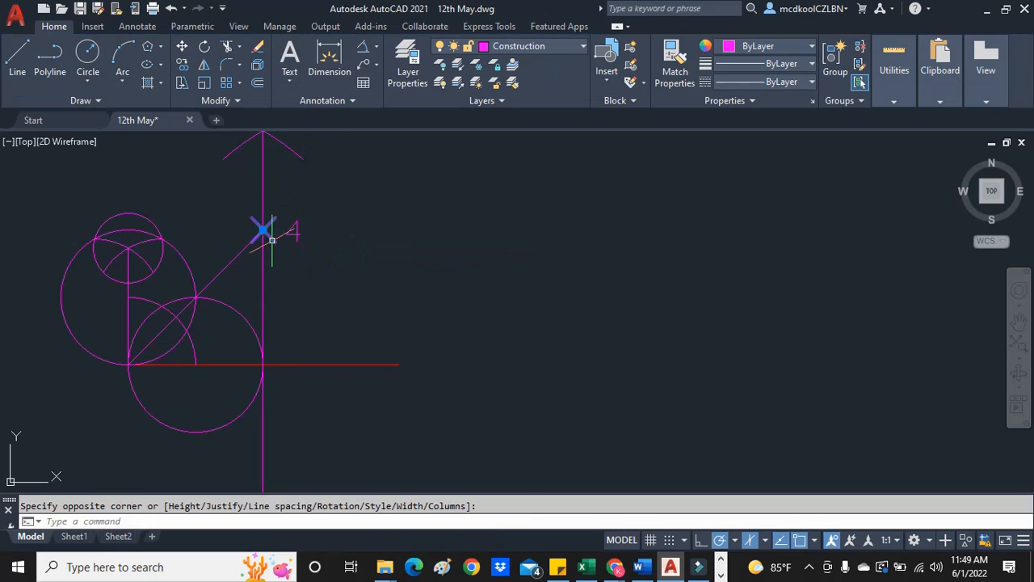
# Move the point marker beside the label 4 to the Text layer.
pyautogui.press('Escape')
pyautogui.click(532, 46)
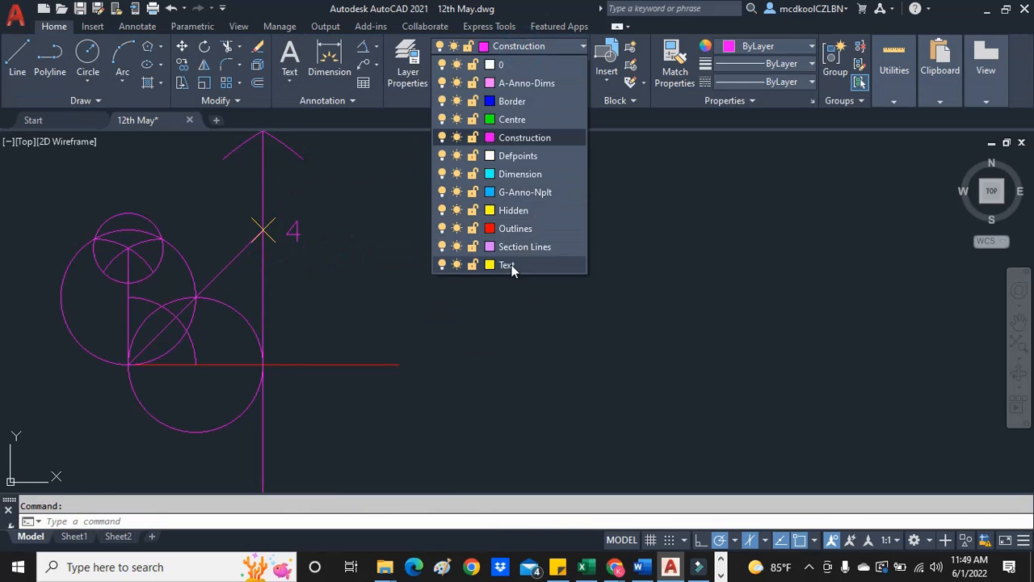
pyautogui.click(507, 267)
pyautogui.press('Escape')
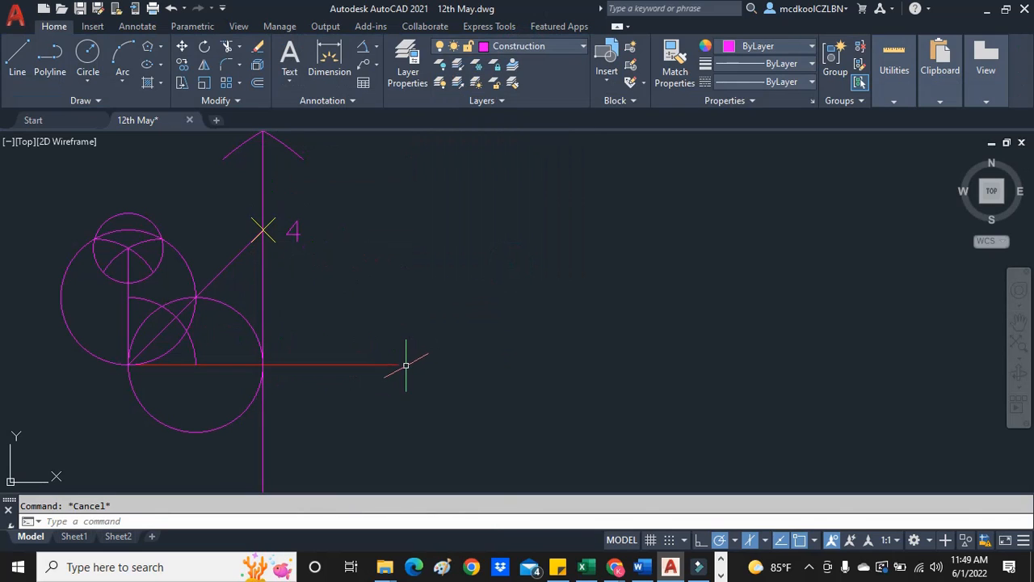
# Draw a construction circle with a radius of 10" centered on the red line's right endpoint.
pyautogui.click(87, 81)
pyautogui.click(130, 134)
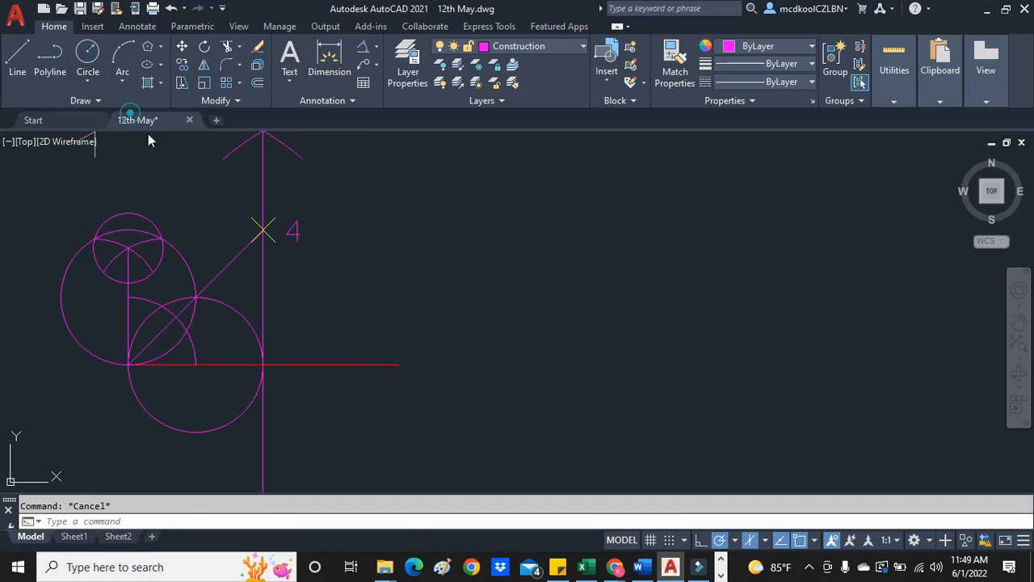
pyautogui.click(398, 364)
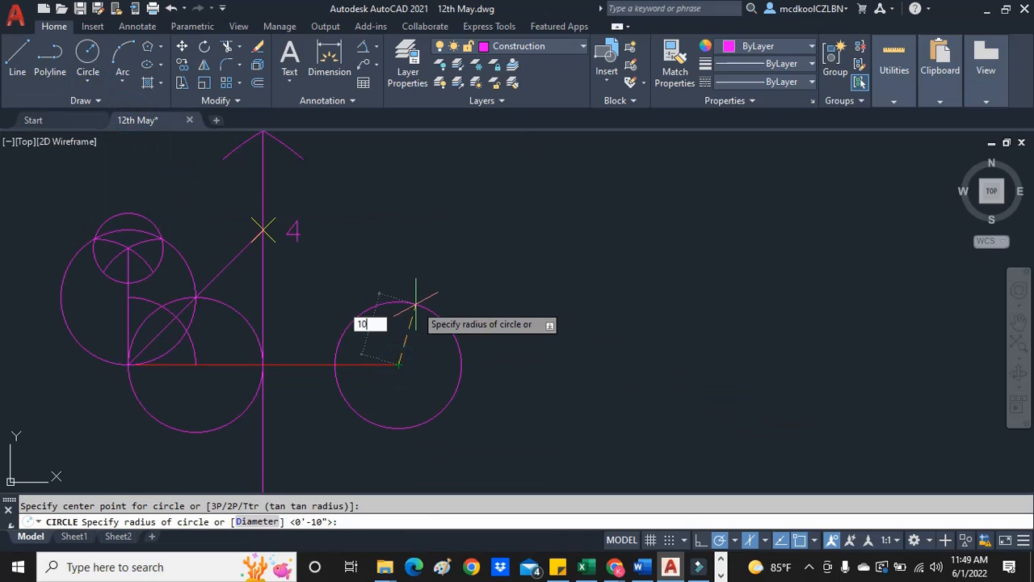
pyautogui.press('Return')
# Copy the right-hand circle from its center to the point where it crosses the red line.
pyautogui.click(362, 309)
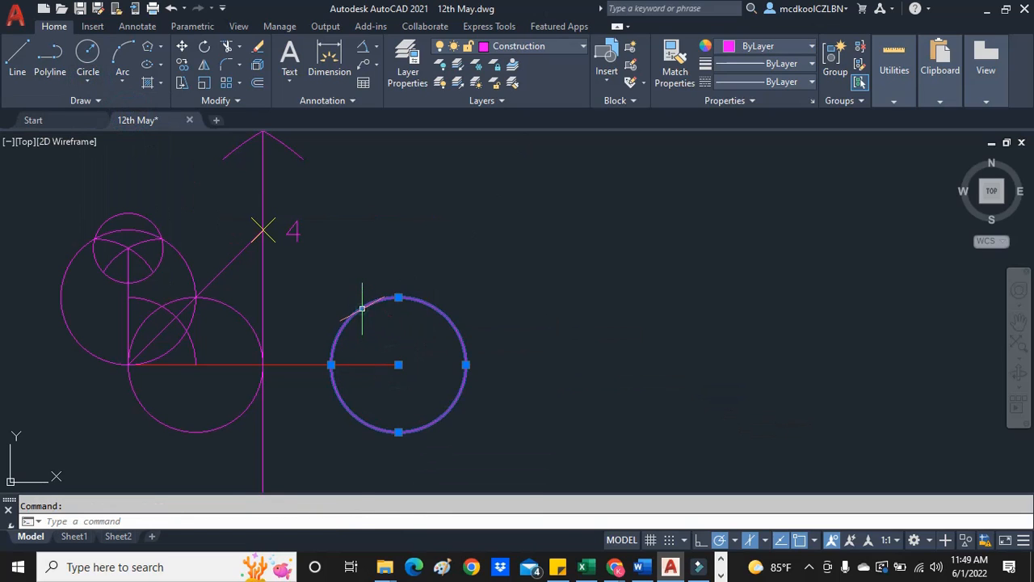
pyautogui.rightClick(363, 297)
pyautogui.click(429, 308)
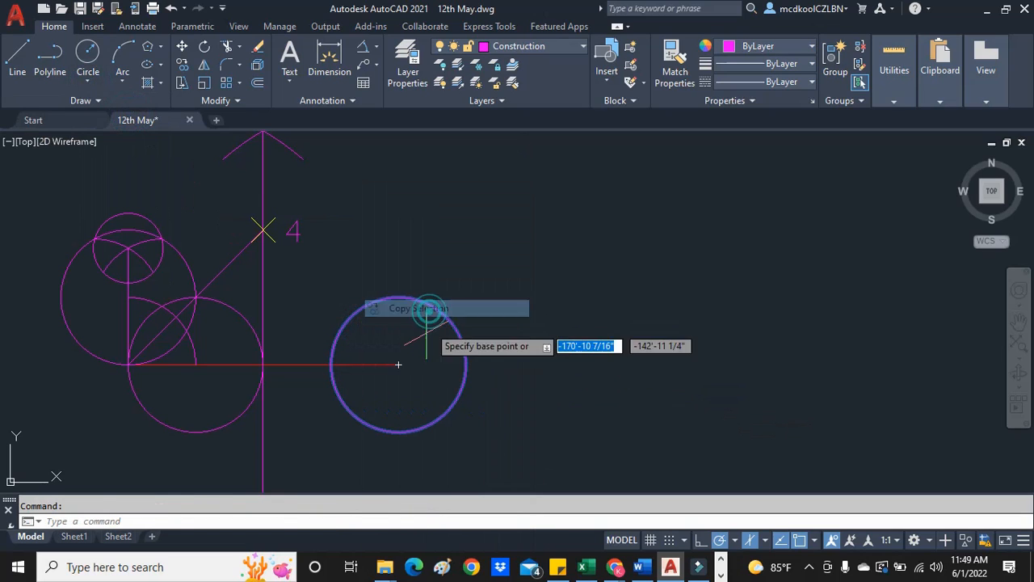
pyautogui.click(399, 364)
pyautogui.click(338, 357)
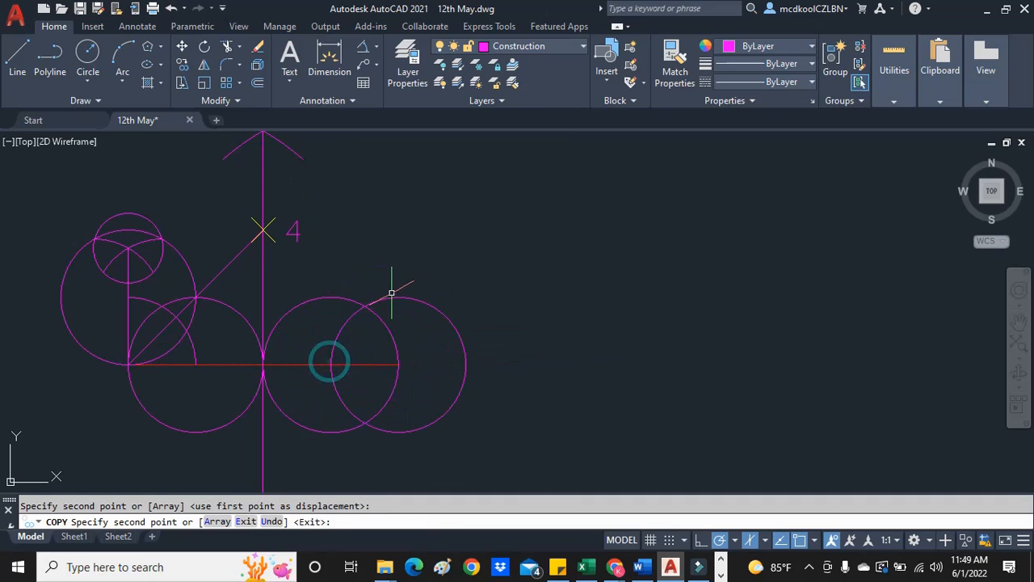
pyautogui.press('Escape')
# Draw a line from the red line's right endpoint to the upper intersection of the two right-hand circles.
pyautogui.click(24, 61)
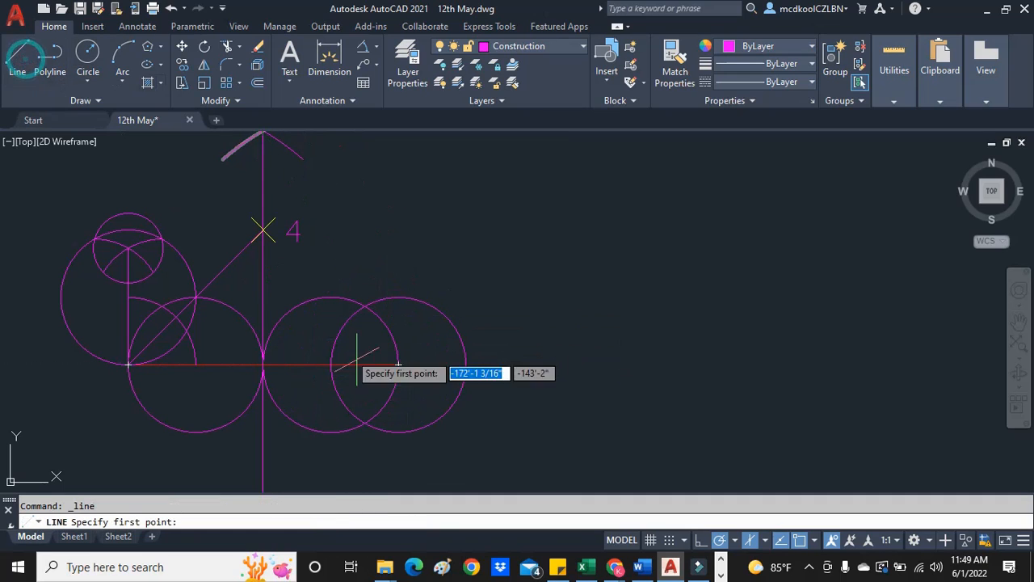
pyautogui.click(368, 300)
pyautogui.scroll(2, 365, 303)
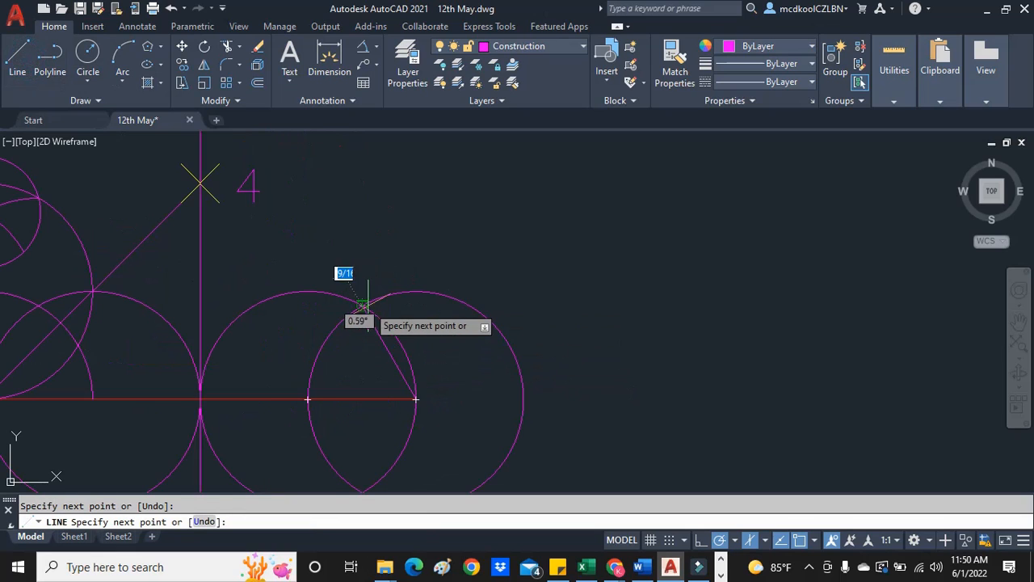
pyautogui.scroll(-4, 355, 275)
pyautogui.press('Escape')
# Stretch the perpendicular bisector's upper end straight up by about 2'-5 1/2", past the crossing arcs.
pyautogui.scroll(-2, 342, 214)
pyautogui.scroll(2, 317, 168)
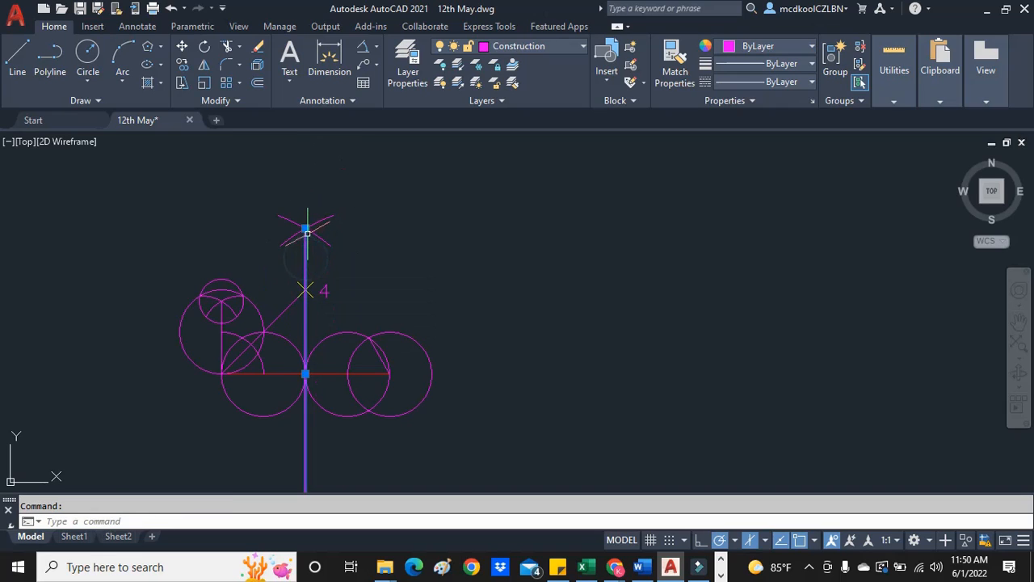
pyautogui.scroll(-4, 307, 235)
pyautogui.click(308, 232)
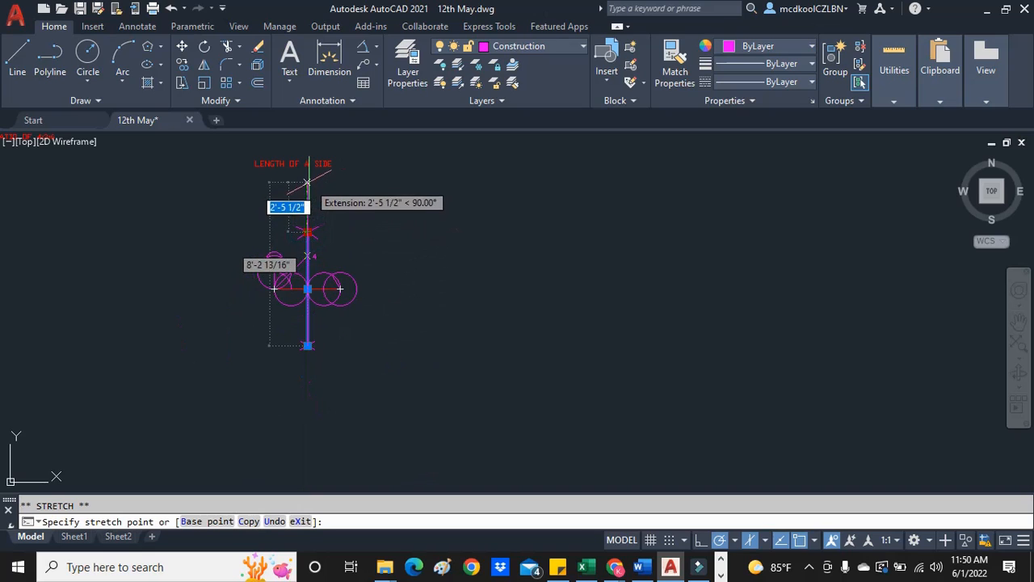
pyautogui.press('Escape')
pyautogui.scroll(4, 331, 231)
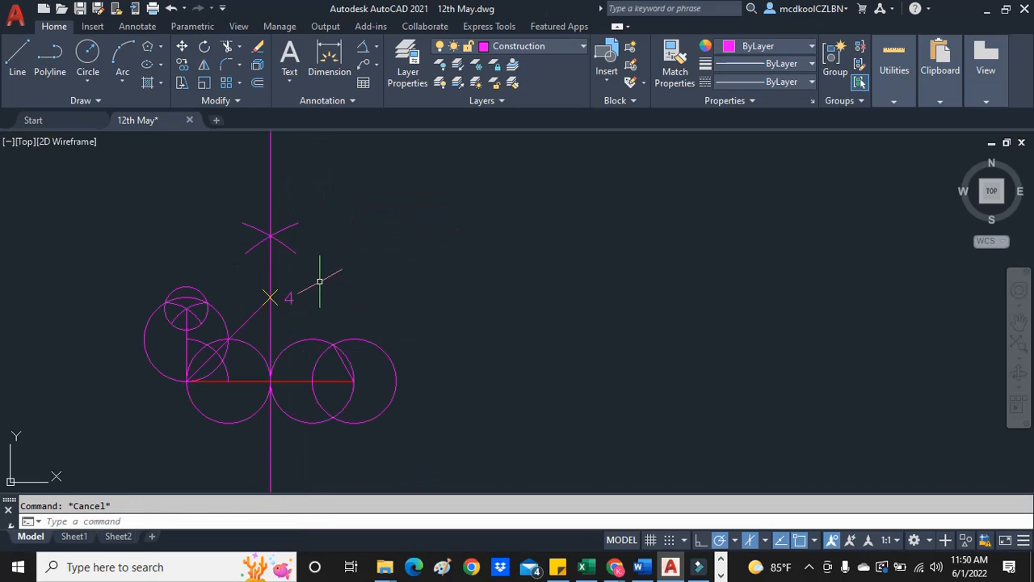
# Extend the slanted line at the red line's right end up to the perpendicular bisector.
pyautogui.click(269, 264)
pyautogui.write('EXTEND')
pyautogui.press('Return')
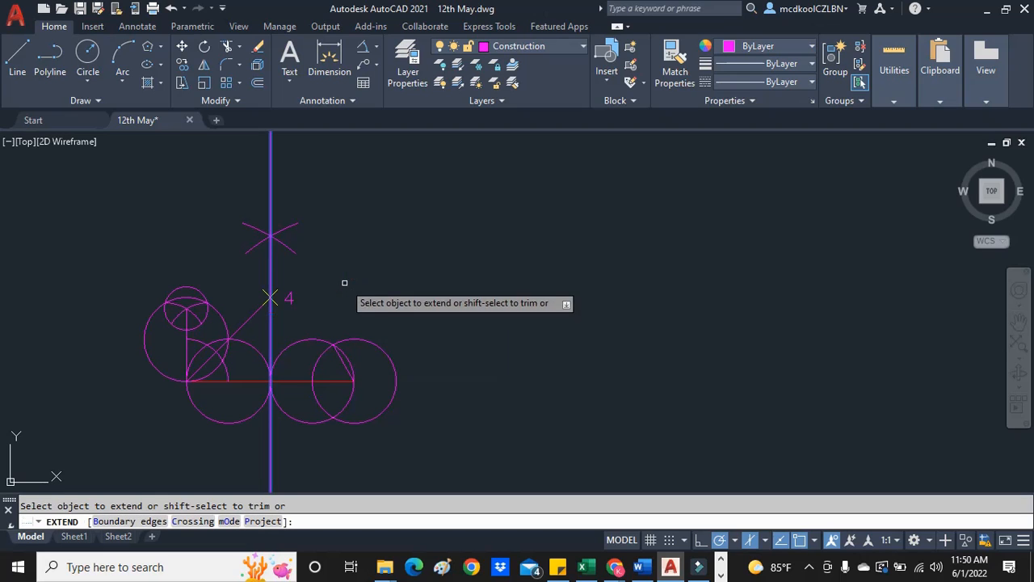
pyautogui.click(340, 359)
pyautogui.press('Escape')
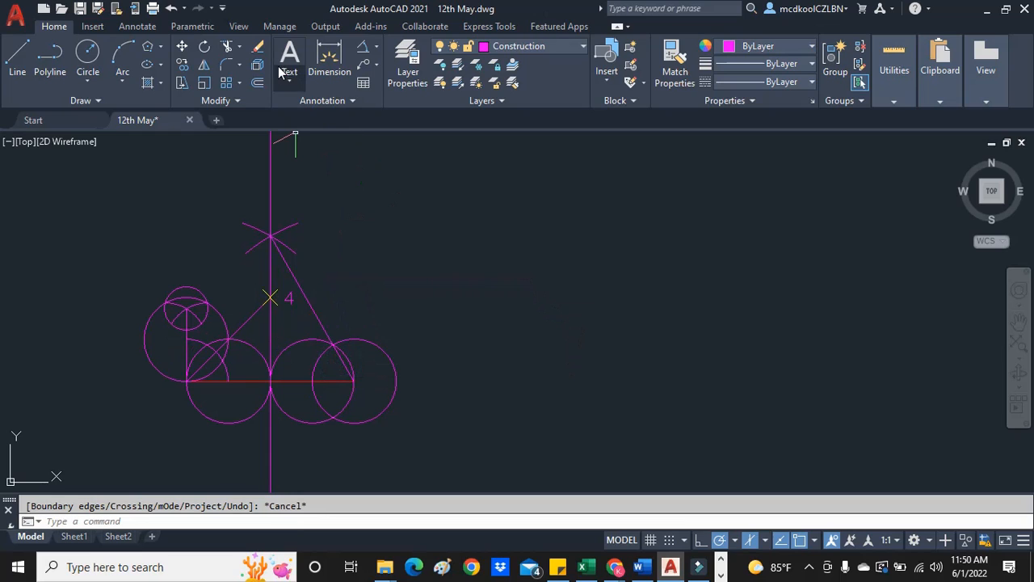
# Check the angle between the right-hand slanted line and the red line with an angular dimension, without placing it.
pyautogui.click(360, 50)
pyautogui.scroll(5, 340, 381)
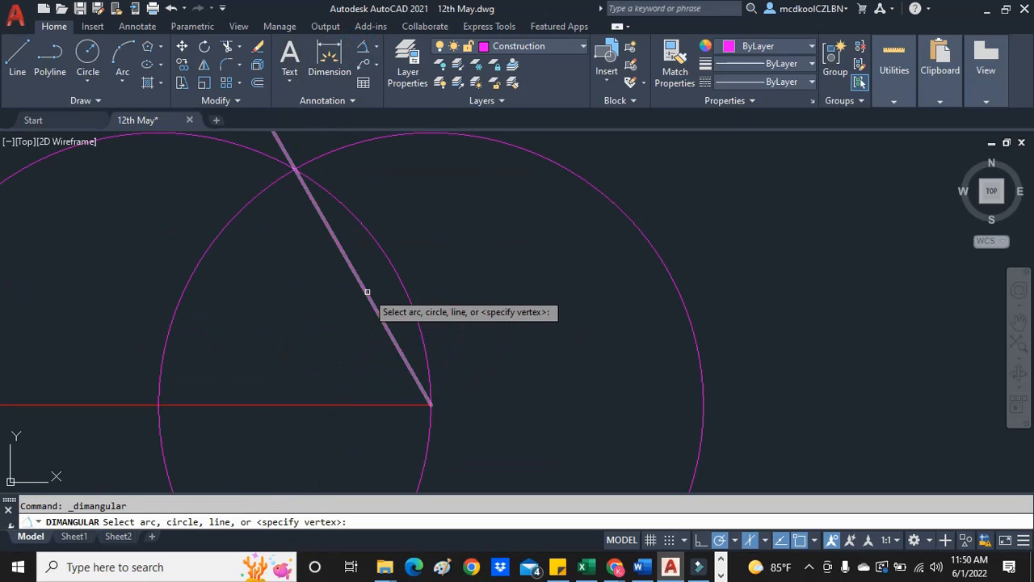
pyautogui.click(367, 292)
pyautogui.click(316, 403)
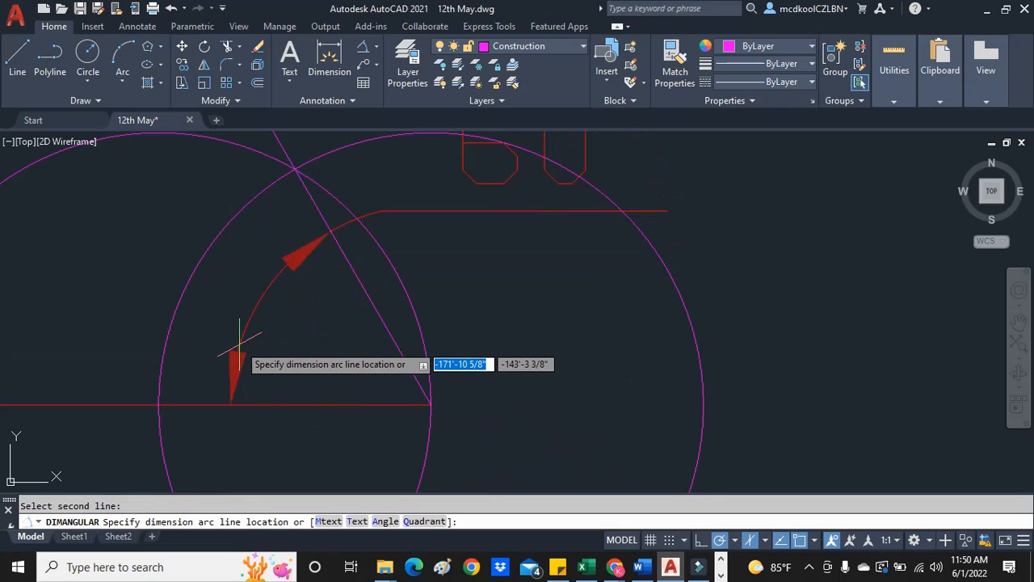
pyautogui.scroll(-5, 239, 333)
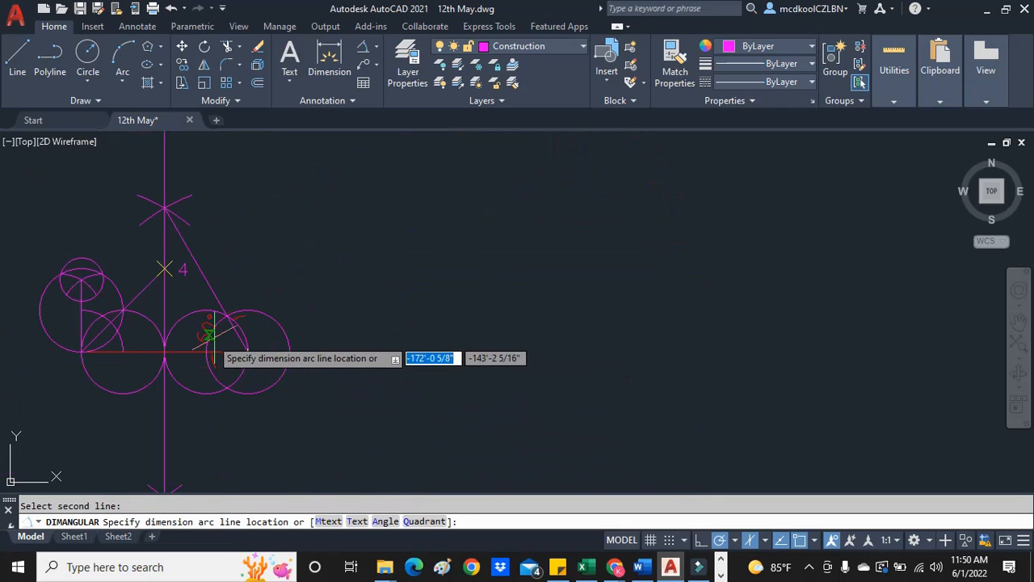
pyautogui.press('Escape')
# Place a point where the right-hand slanted line meets the perpendicular bisector and move it to the Text layer.
pyautogui.scroll(5, 229, 231)
pyautogui.scroll(3, 186, 306)
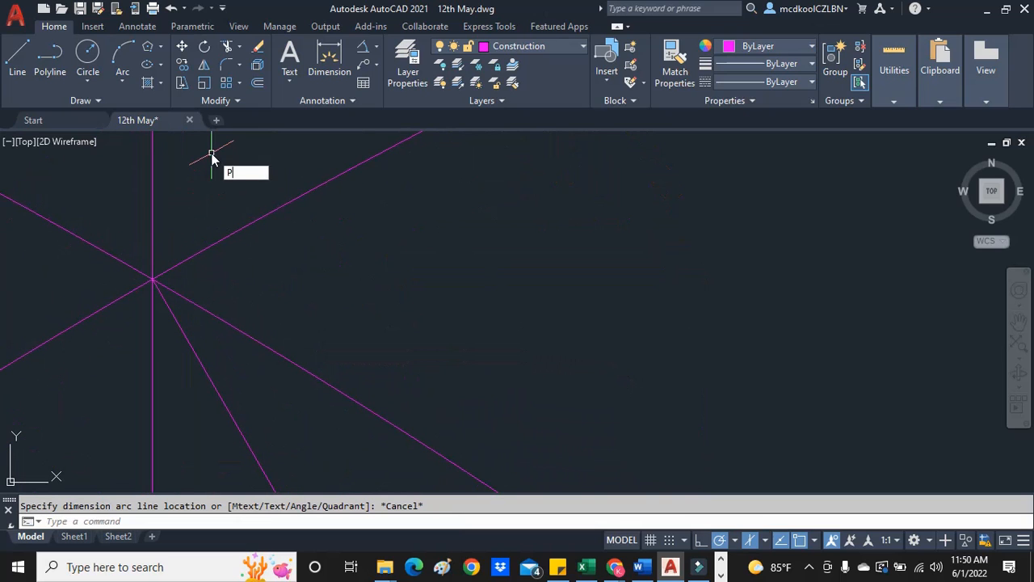
pyautogui.press('Return')
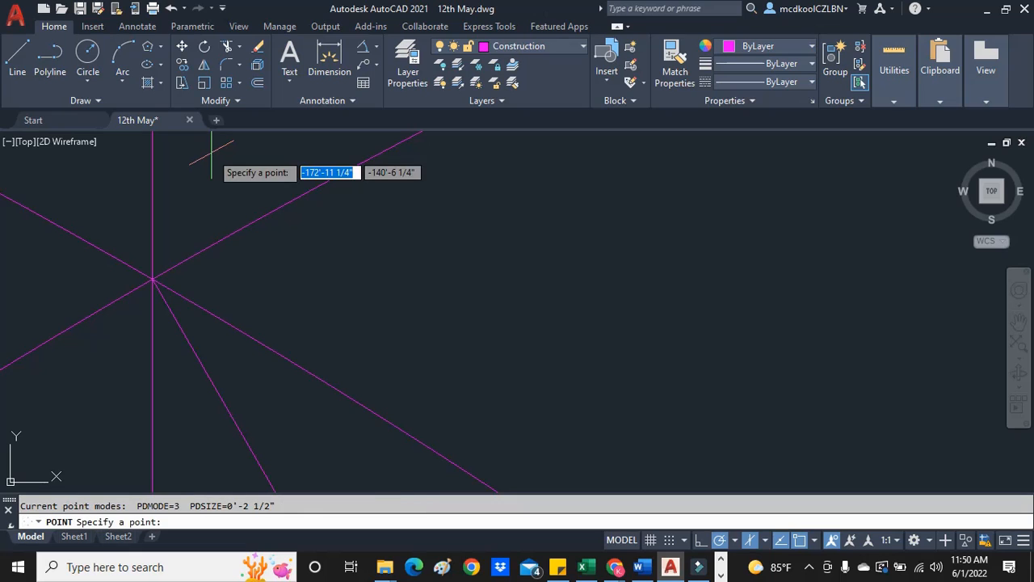
pyautogui.click(152, 280)
pyautogui.scroll(-3, 195, 274)
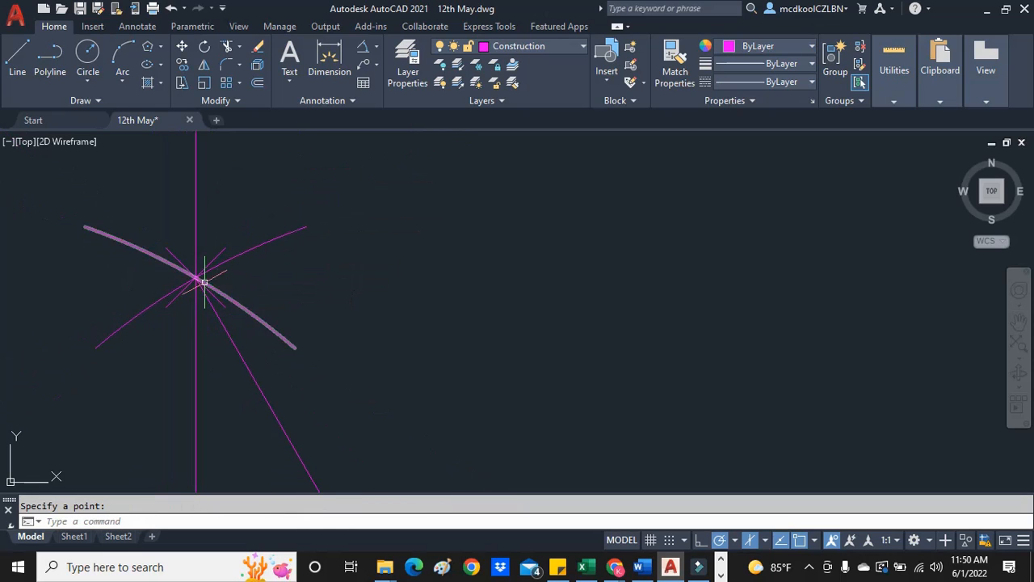
pyautogui.click(561, 46)
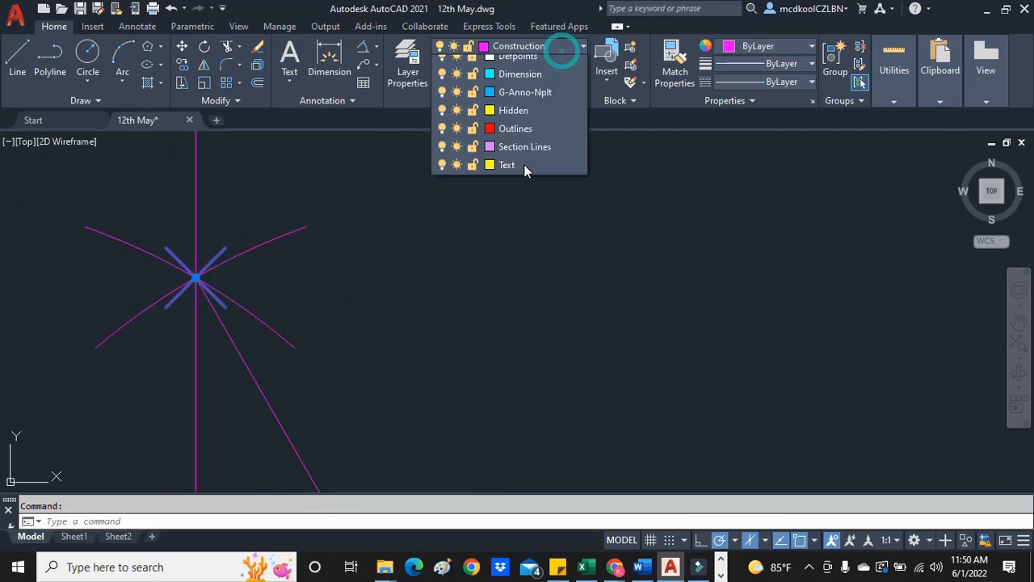
pyautogui.click(512, 264)
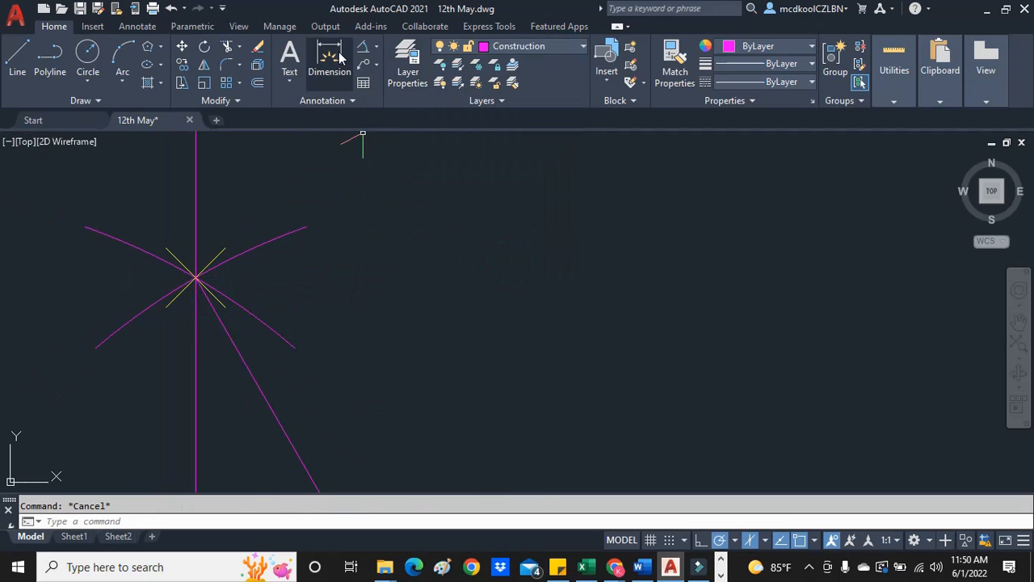
# Add a multiline text label reading 6 beside the upper point.
pyautogui.click(289, 55)
pyautogui.click(259, 259)
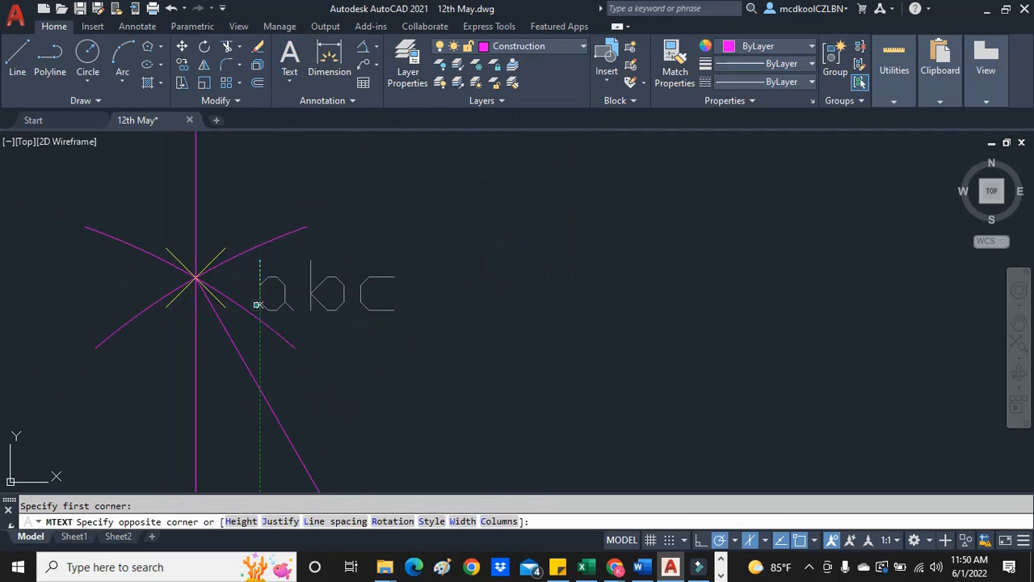
pyautogui.click(257, 313)
pyautogui.write('6')
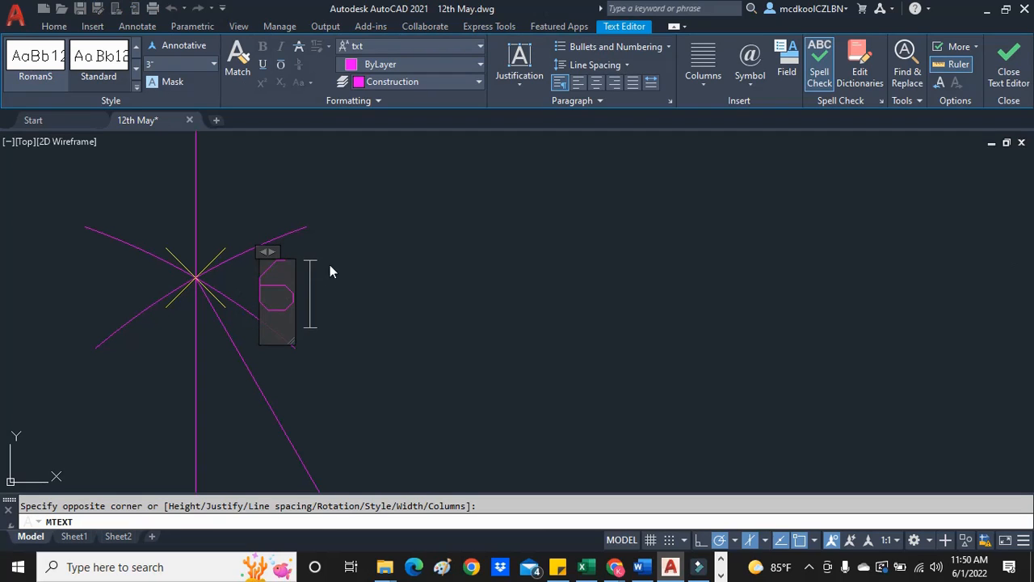
pyautogui.hotkey('ctrl', 'a')
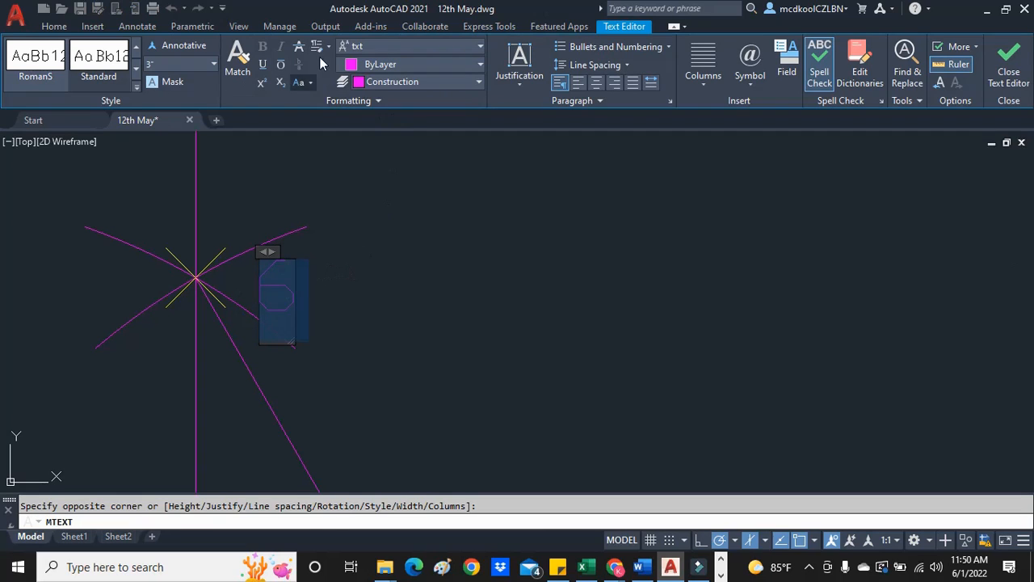
pyautogui.click(413, 254)
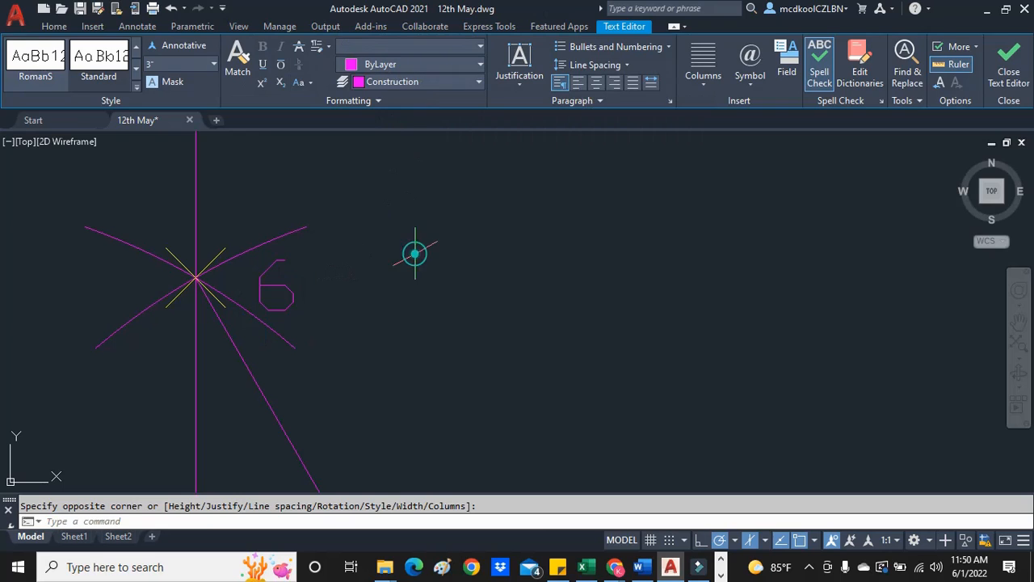
# Move the labels 6 and 4 to the Text layer.
pyautogui.click(293, 298)
pyautogui.click(541, 46)
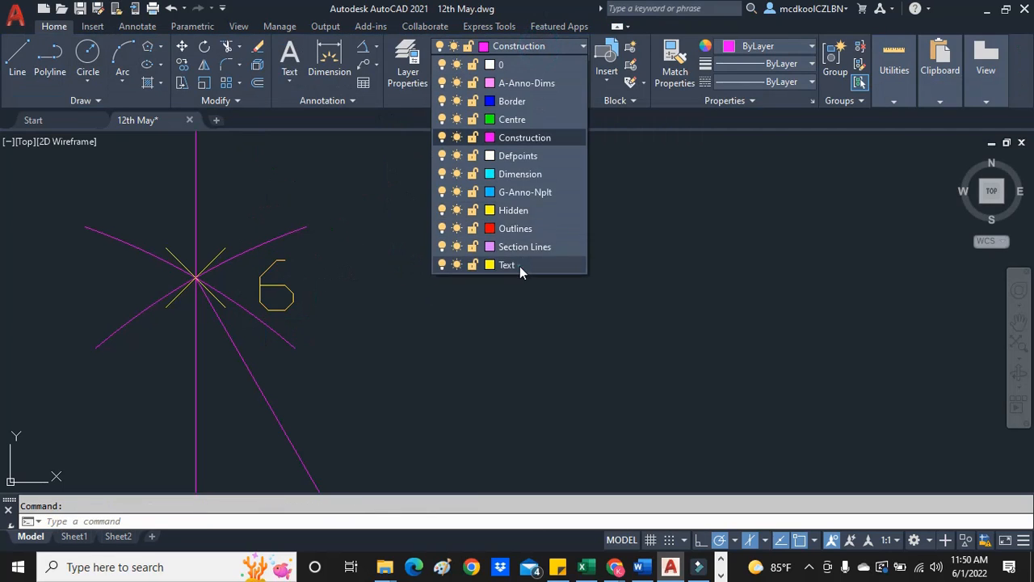
pyautogui.click(520, 266)
pyautogui.press('Escape')
pyautogui.scroll(-8, 433, 242)
pyautogui.scroll(6, 428, 313)
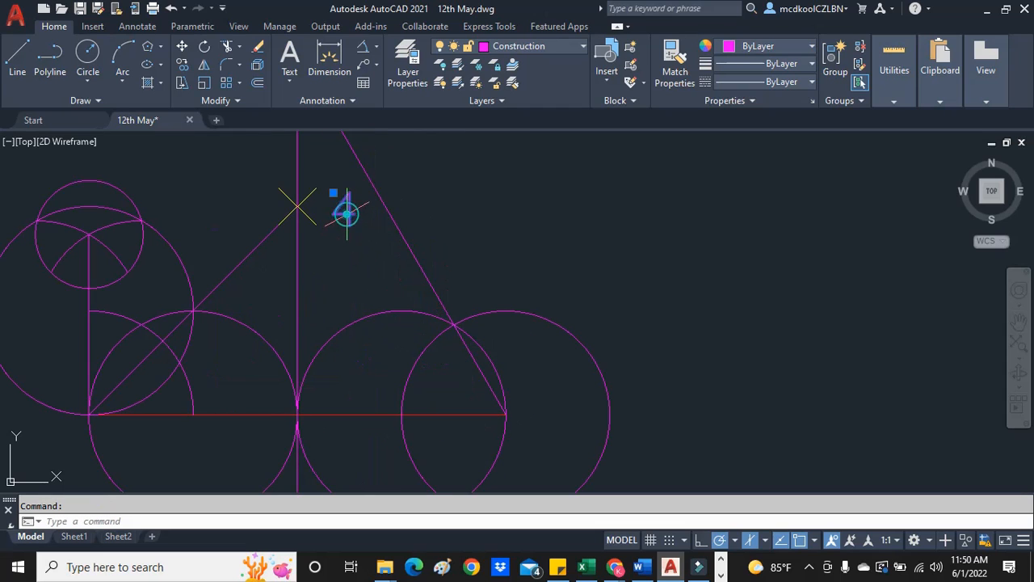
pyautogui.click(508, 268)
pyautogui.press('Escape')
# Draw a small freehand construction circle centered on the upper intersection of the two right-hand circles.
pyautogui.scroll(-4, 458, 220)
pyautogui.scroll(3, 458, 218)
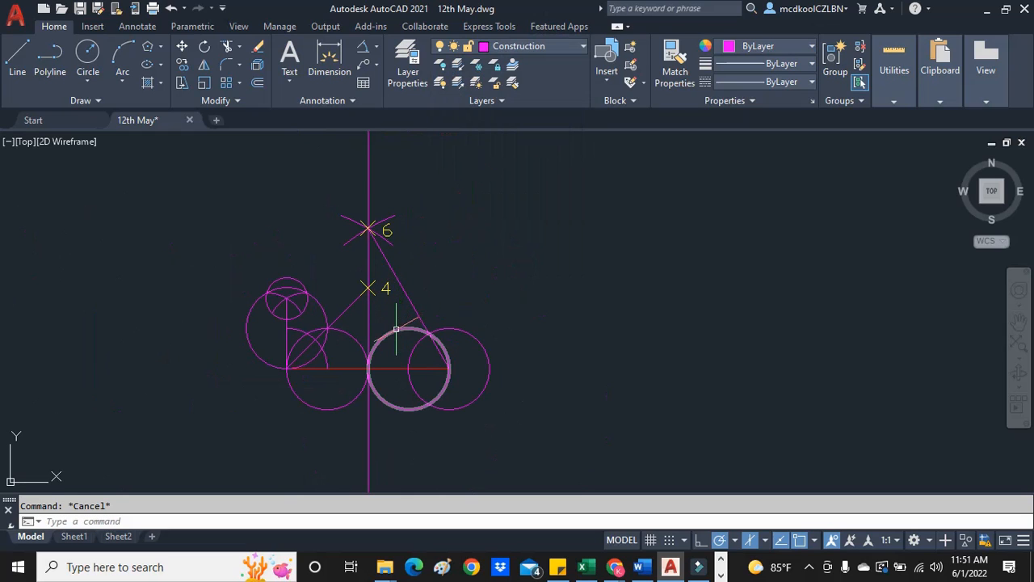
pyautogui.scroll(2, 460, 328)
pyautogui.click(90, 81)
pyautogui.click(119, 105)
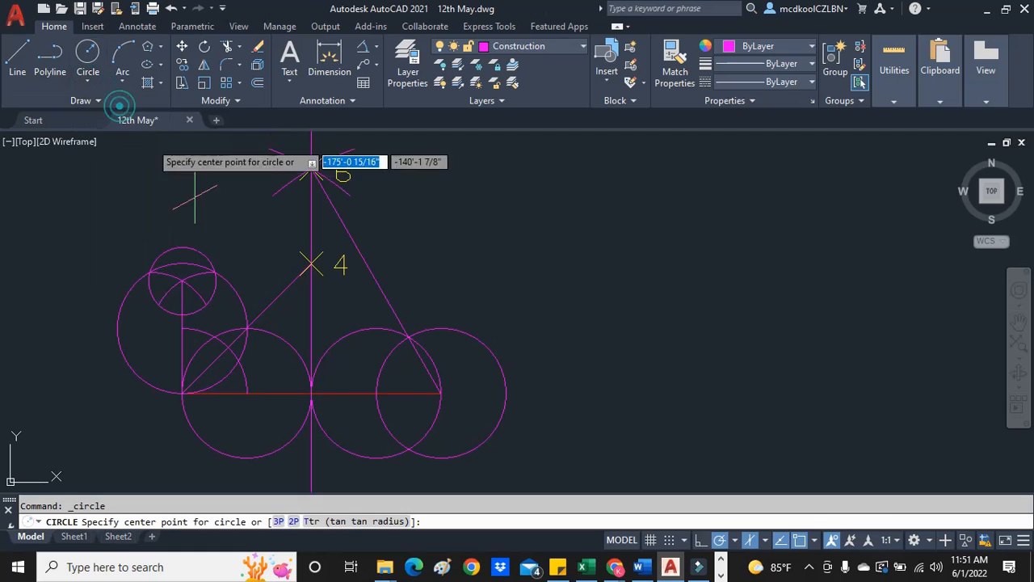
pyautogui.click(408, 338)
pyautogui.click(418, 307)
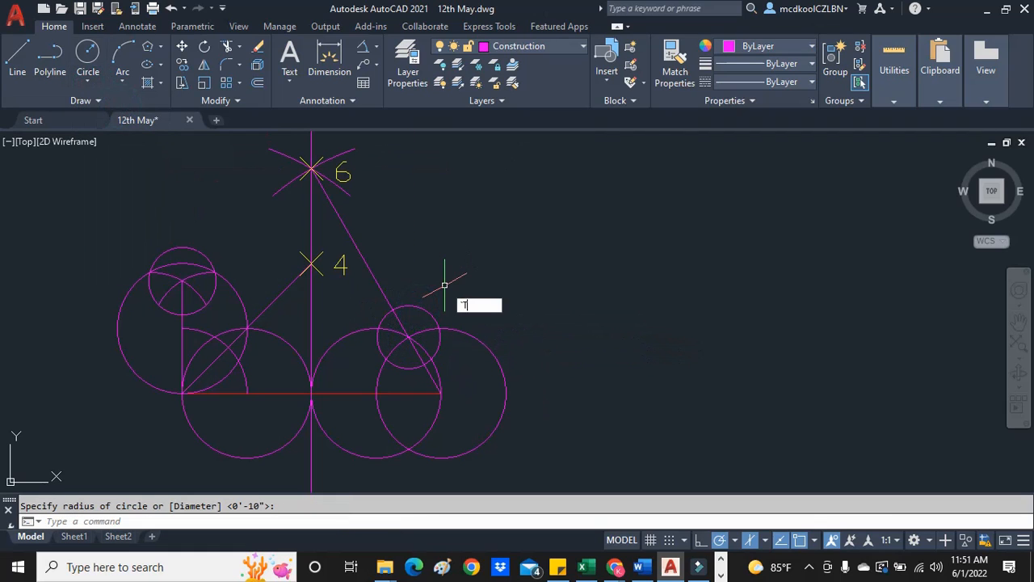
pyautogui.write("'TRIM")
pyautogui.press('Return')
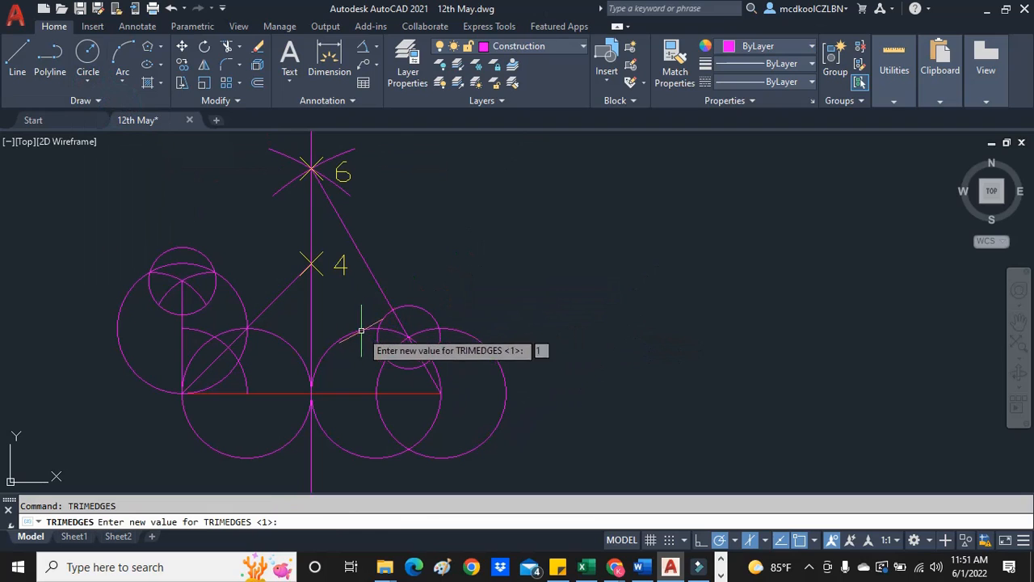
pyautogui.press('Escape')
# Trim the two right-hand construction circles back to short crossing arcs inside the small circle on the right slanted line.
pyautogui.press('Return')
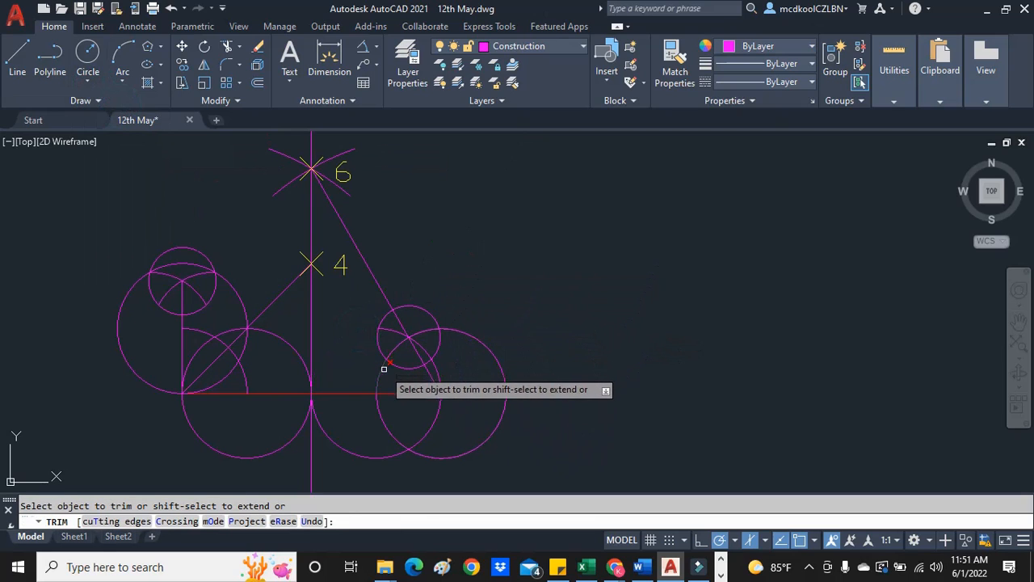
pyautogui.press('Escape')
pyautogui.write('TRI')
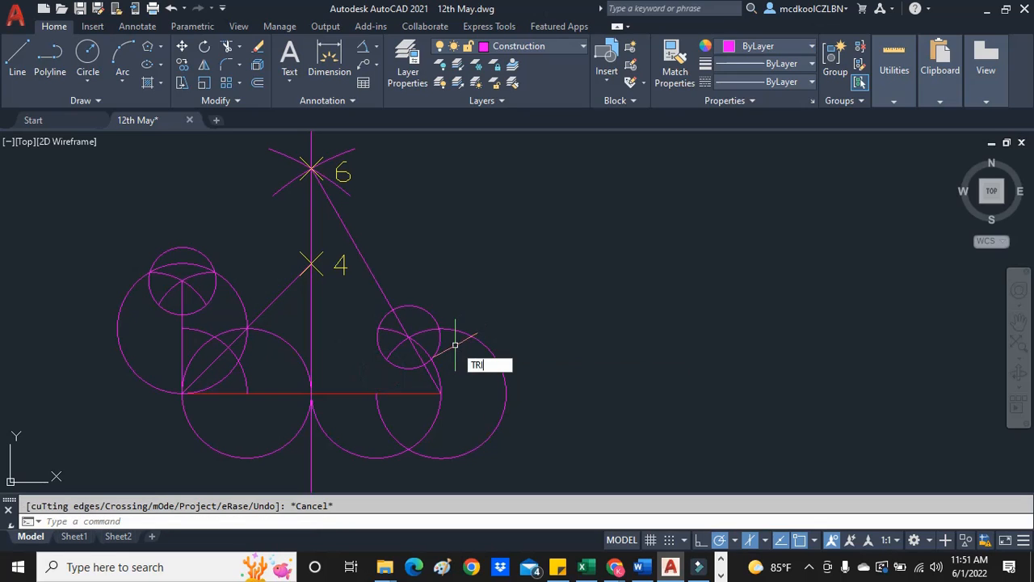
pyautogui.write('M')
pyautogui.press('Return')
pyautogui.click(454, 331)
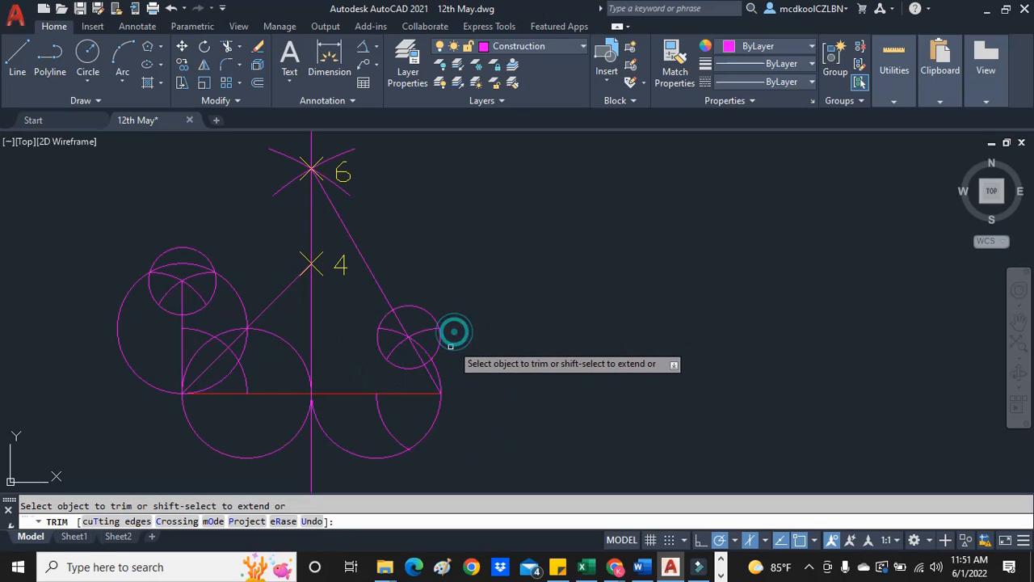
pyautogui.press('Escape')
# Delete the leftover arcs of the two right-hand circles below the small construction circle.
pyautogui.click(437, 417)
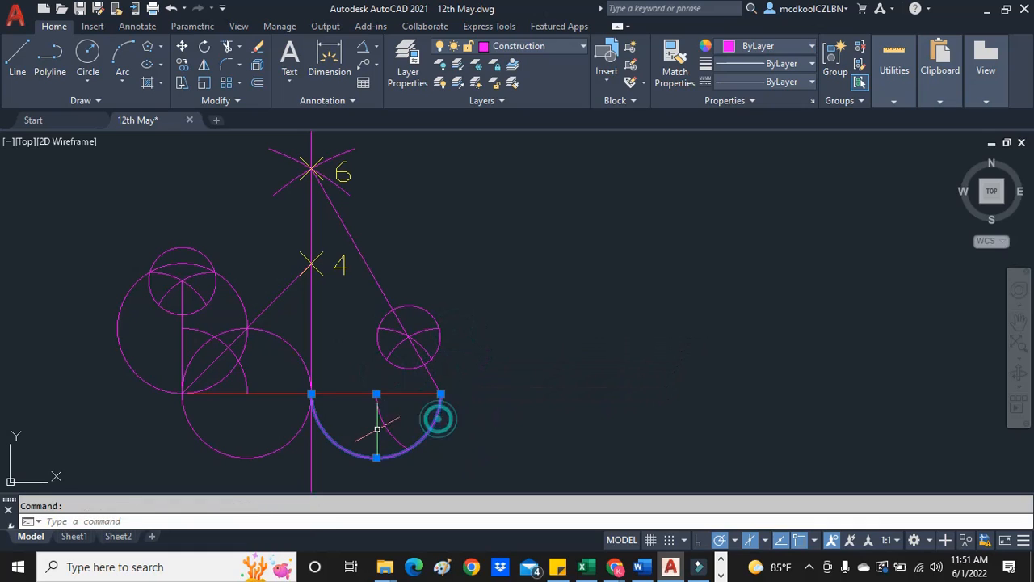
pyautogui.moveTo(383, 425)
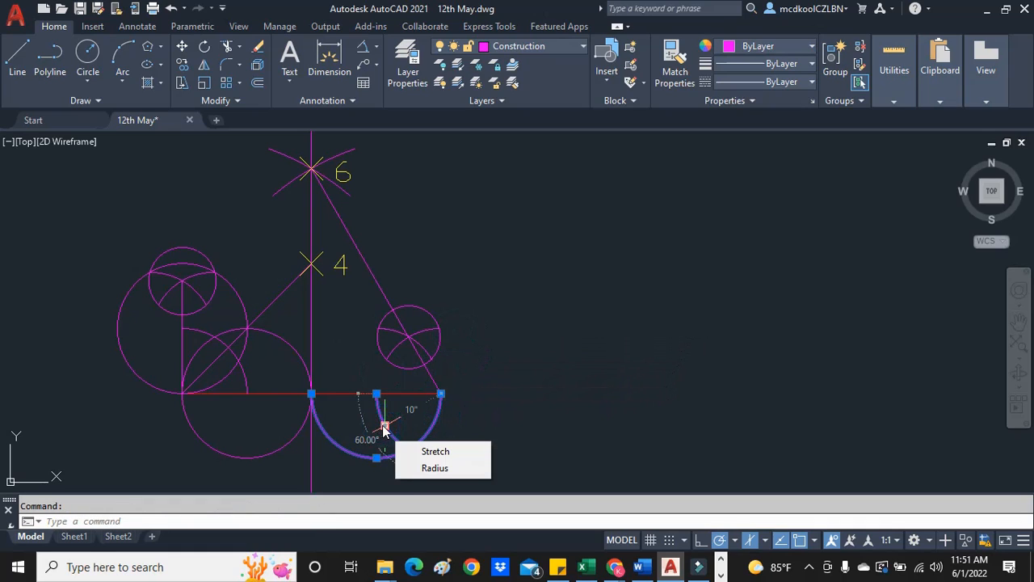
pyautogui.press('Delete')
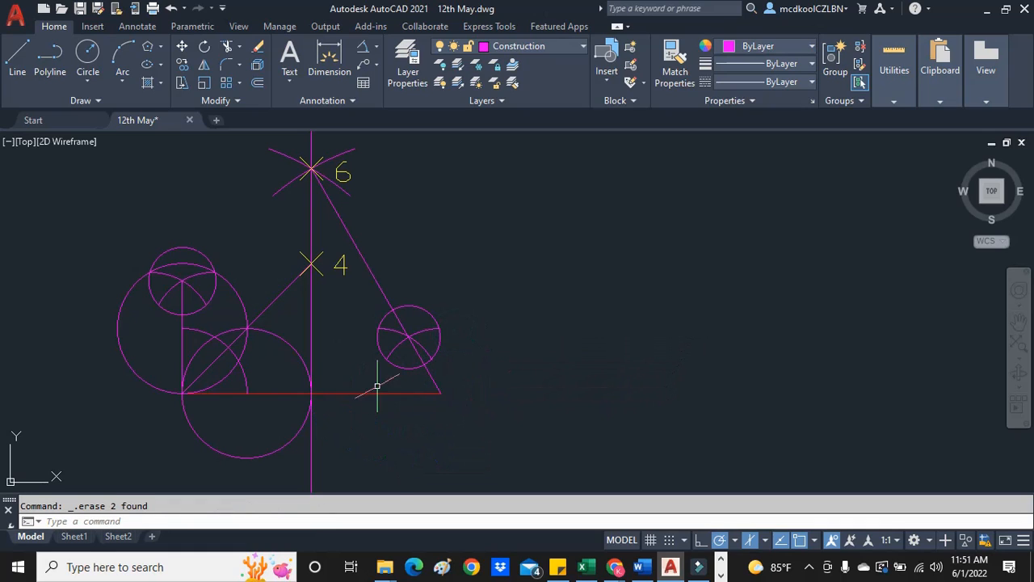
pyautogui.press('Escape')
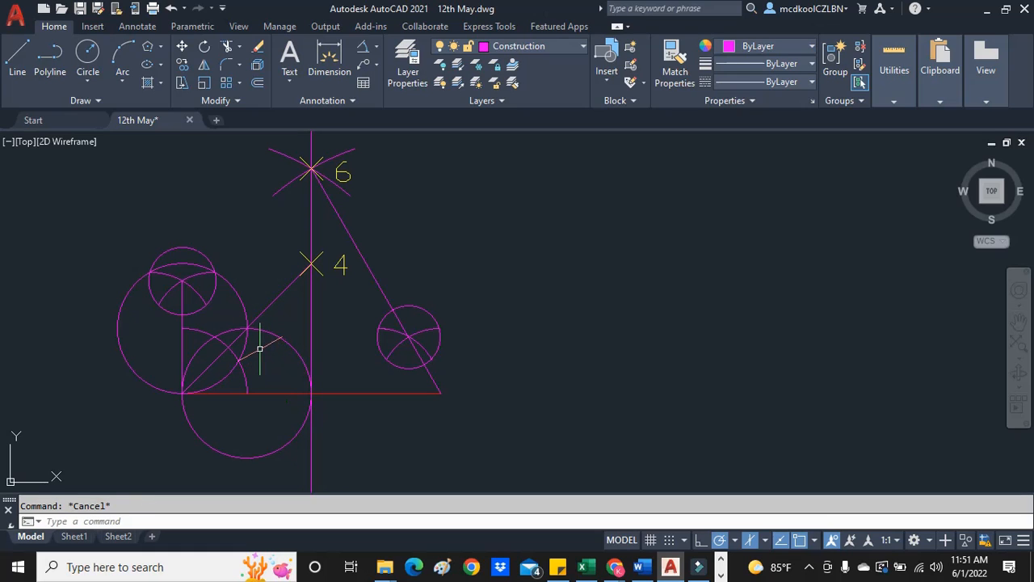
# Draw a construction circle of about 3 1/4" radius centered where the two large left-hand circles cross on the 45° line.
pyautogui.write('CIR')
pyautogui.press('Return')
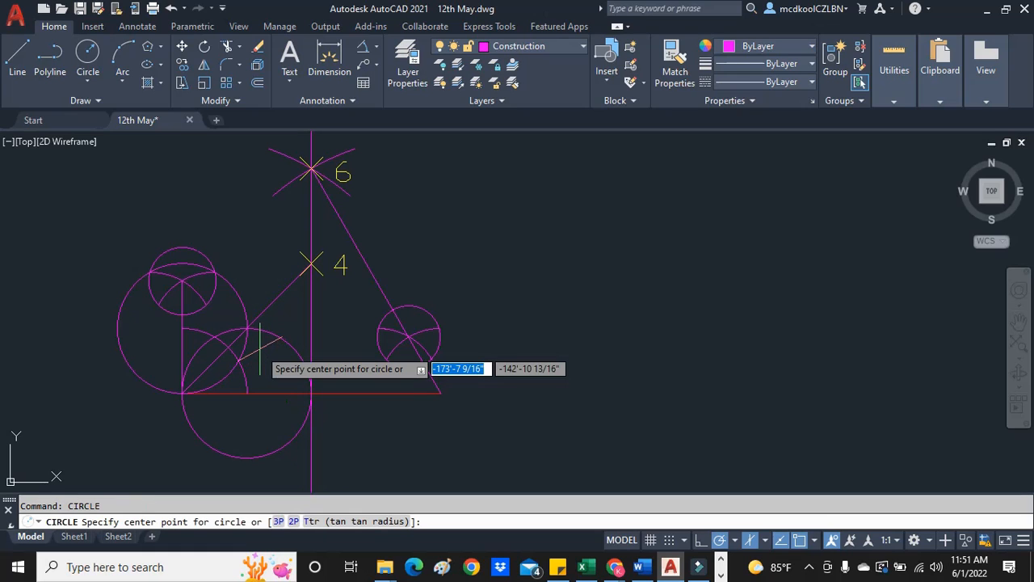
pyautogui.click(246, 329)
pyautogui.click(264, 315)
pyautogui.press('Escape')
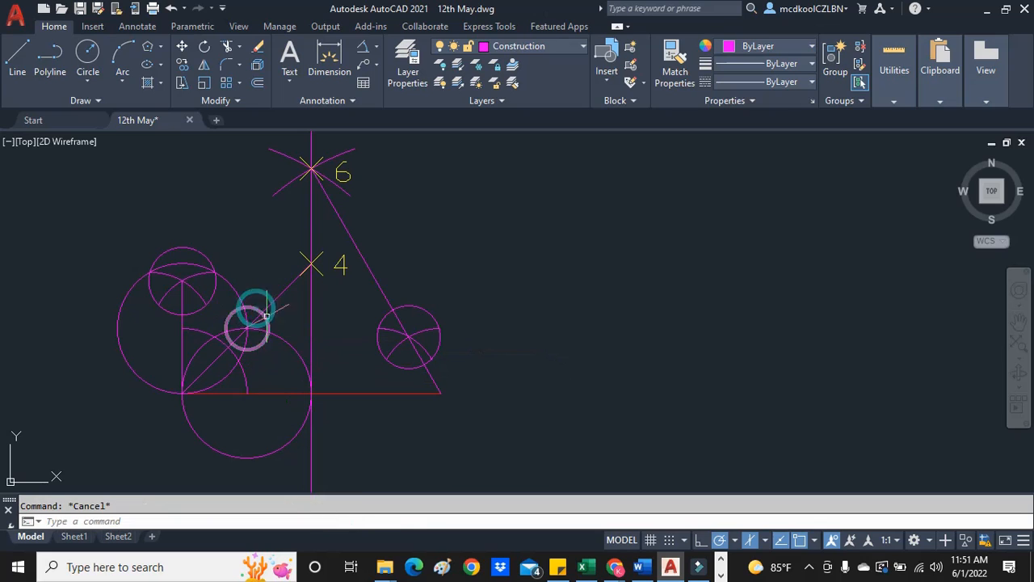
# Trim the two large left-hand circles to leave short crossing arcs inside the small circle on the 45° line.
pyautogui.write('TRIM')
pyautogui.press('Return')
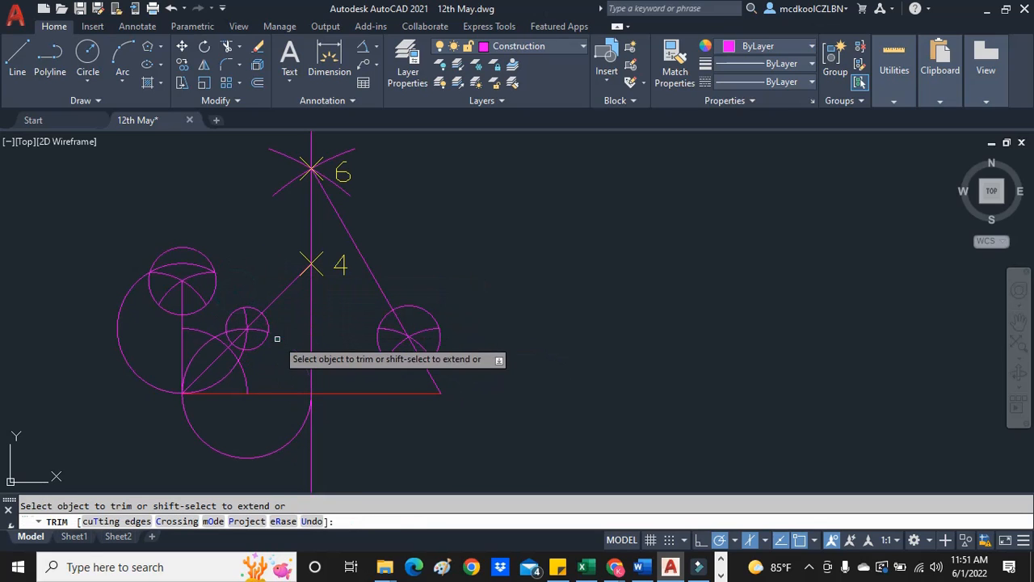
pyautogui.click(240, 359)
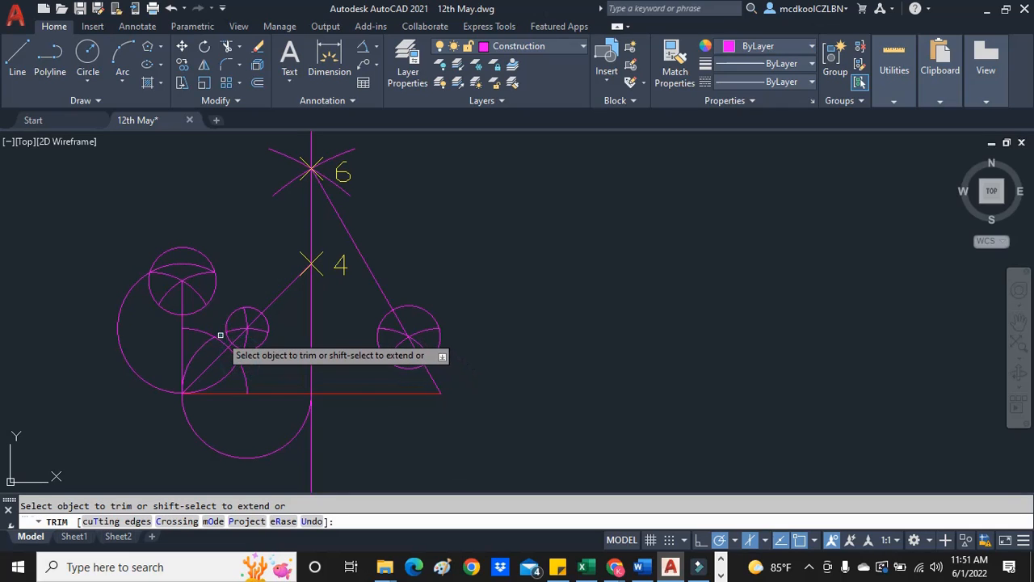
pyautogui.press('Escape')
# Delete the remaining outer arcs of the two large left-hand circles.
pyautogui.click(226, 373)
pyautogui.click(198, 352)
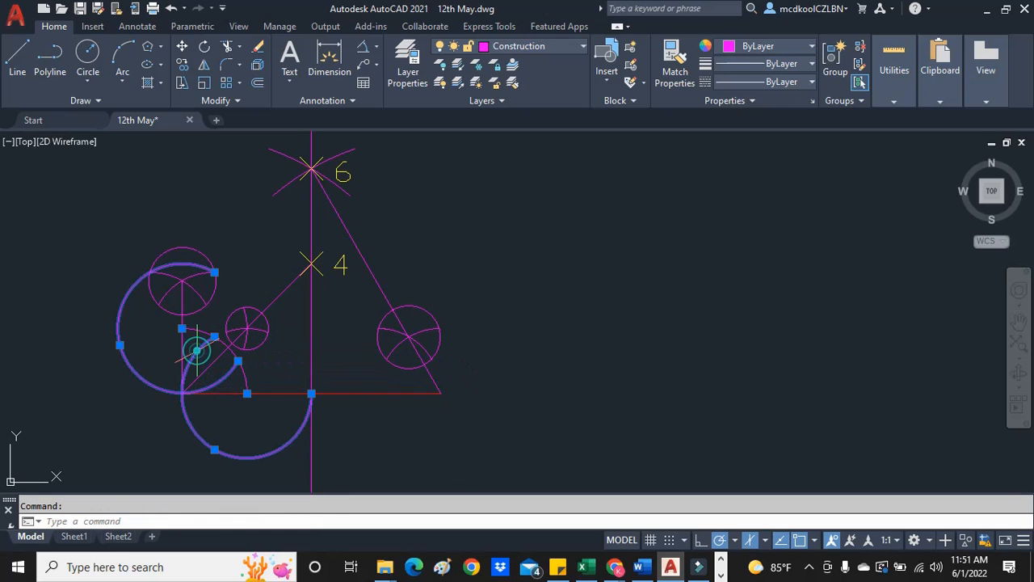
pyautogui.press('Delete')
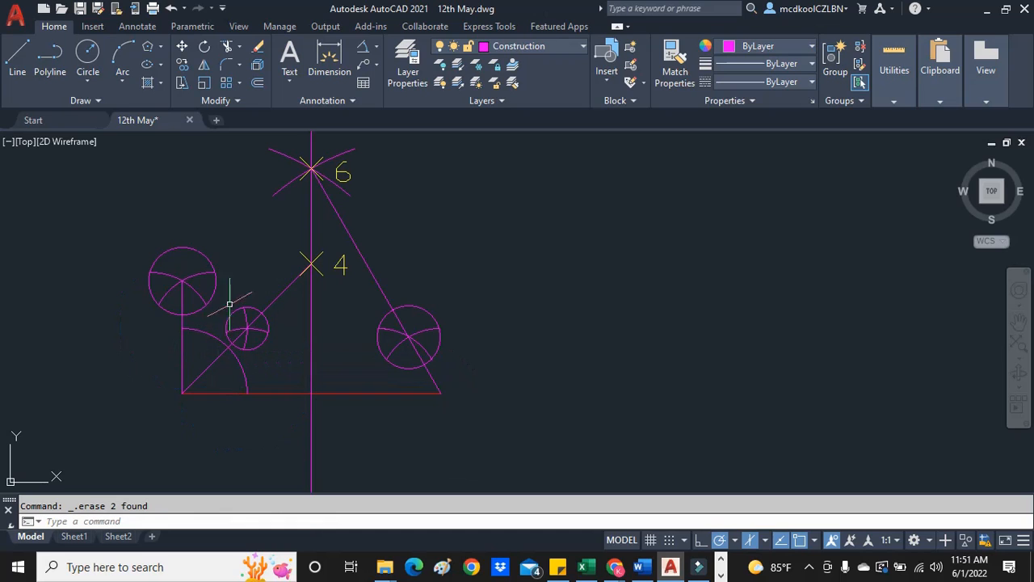
# Draw a freehand construction circle centered on point 4, reaching roughly up to point 6.
pyautogui.scroll(2, 336, 166)
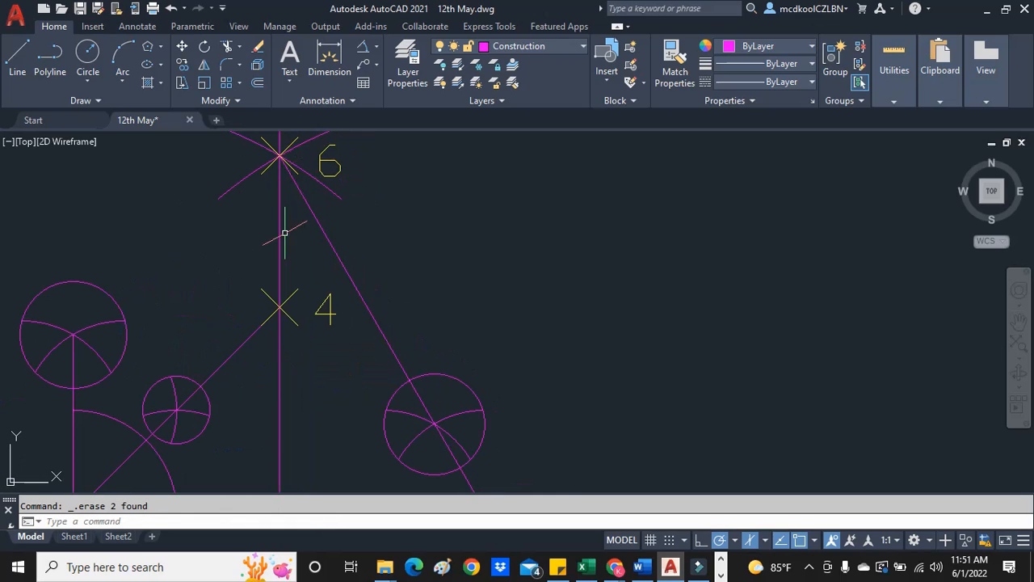
pyautogui.click(88, 81)
pyautogui.click(130, 106)
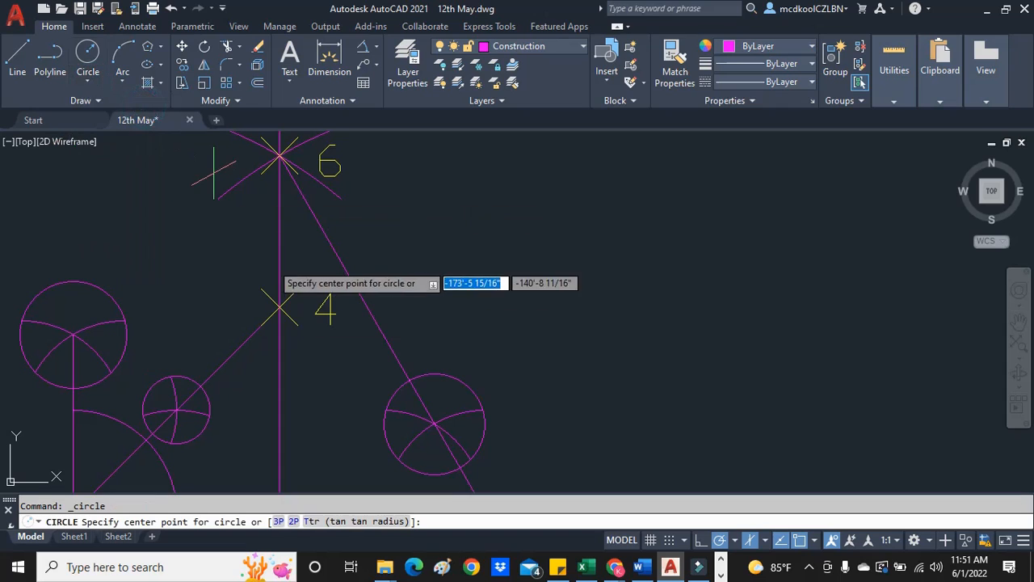
pyautogui.click(280, 307)
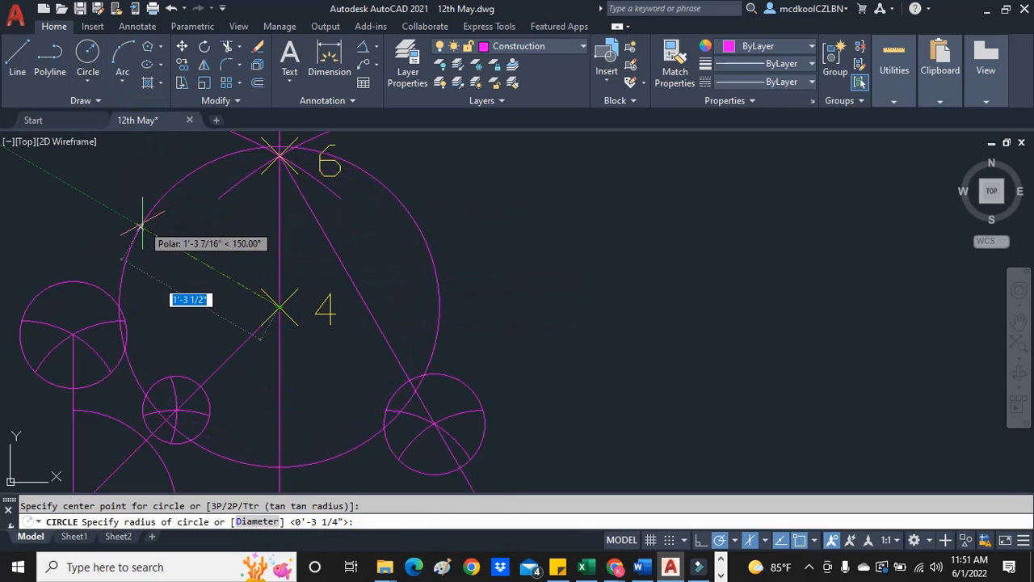
pyautogui.click(147, 236)
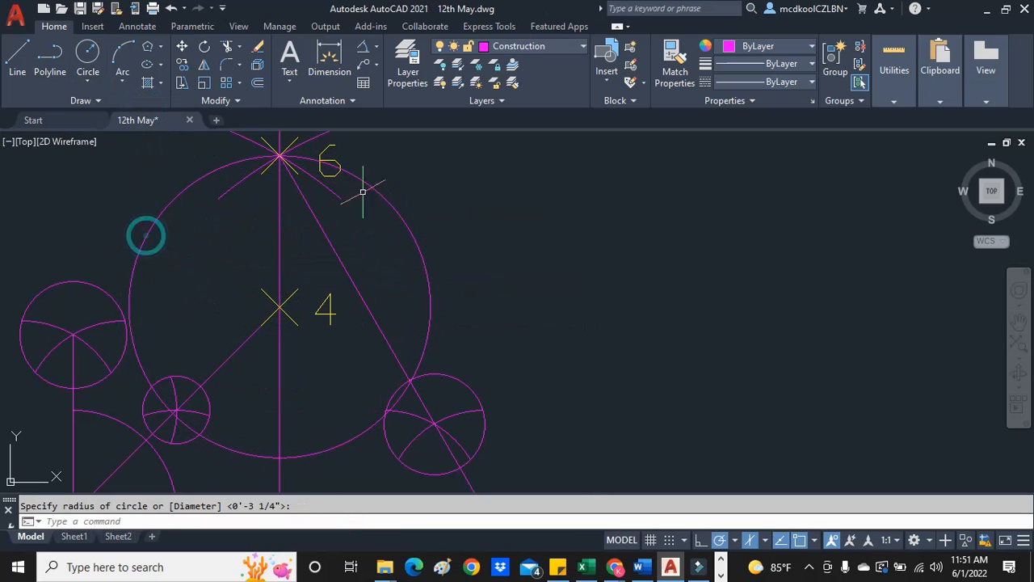
# Delete the freehand circle centered on point 4.
pyautogui.click(379, 191)
pyautogui.press('Escape')
pyautogui.click(381, 201)
pyautogui.click(386, 199)
pyautogui.click(386, 200)
pyautogui.press('Delete')
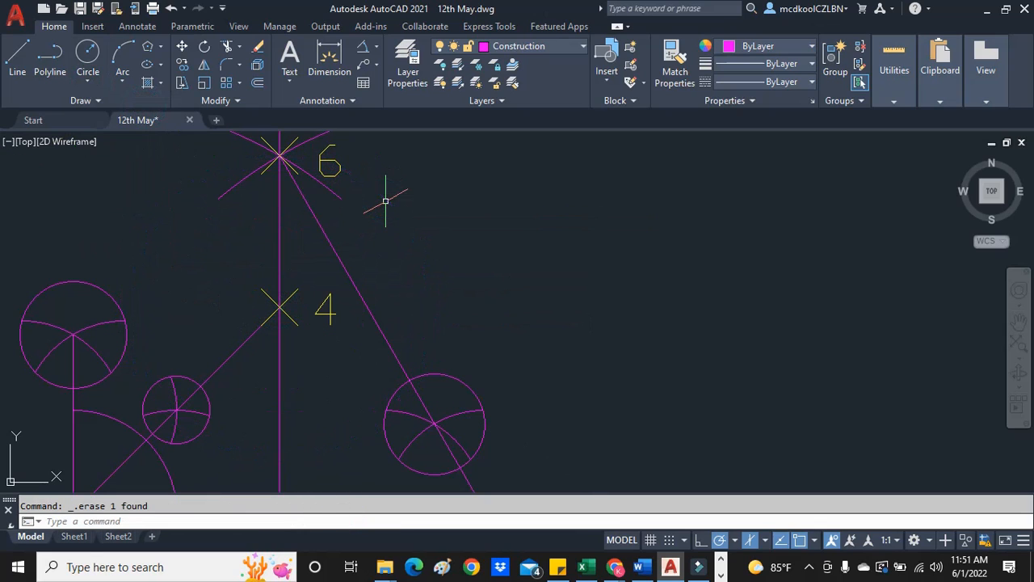
# Draw a construction circle centered on point 4 that passes exactly through point 6.
pyautogui.click(87, 82)
pyautogui.click(87, 104)
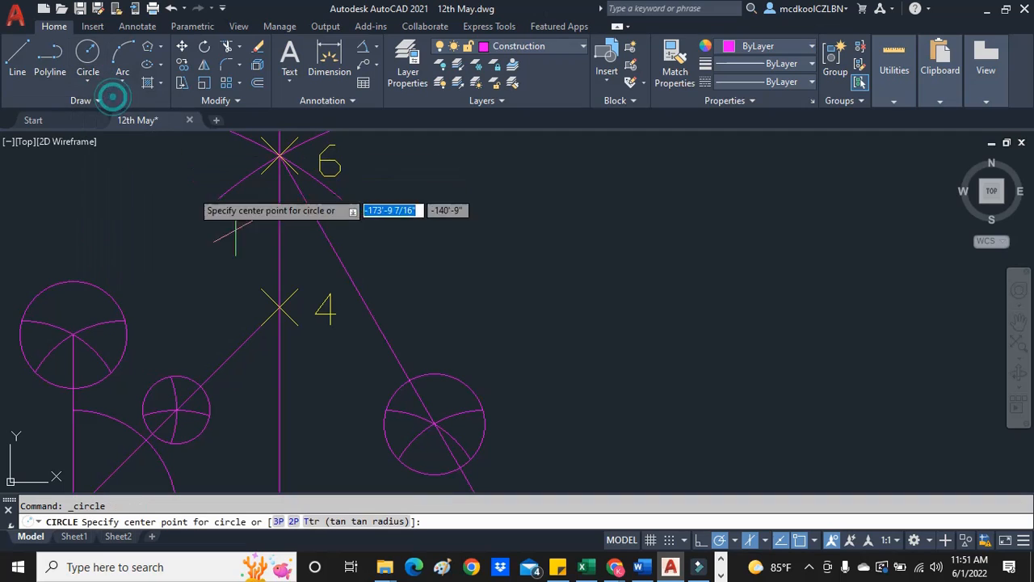
pyautogui.click(280, 308)
pyautogui.click(279, 155)
pyautogui.press('Escape')
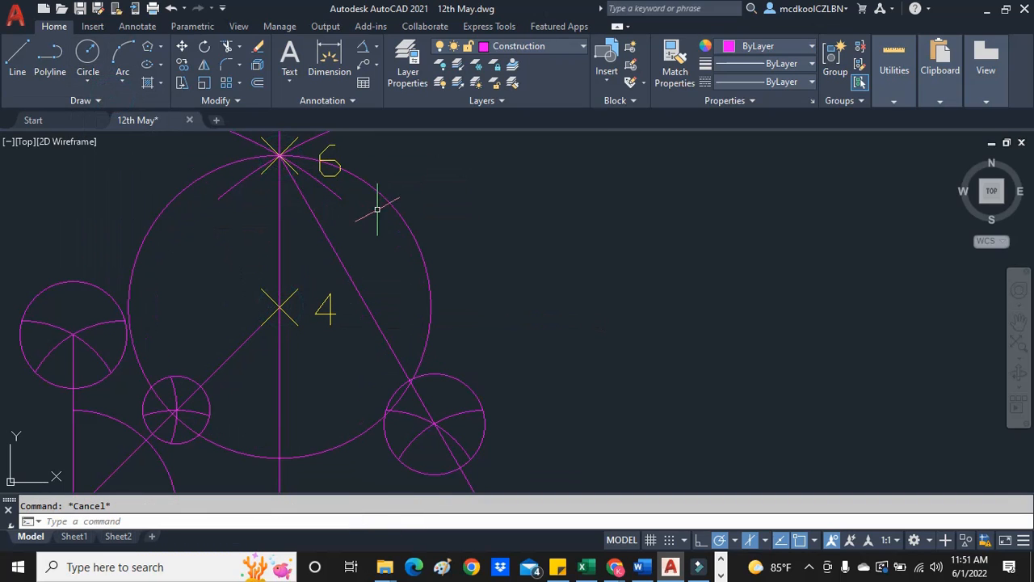
# Draw a construction circle centered on point 6 that passes through point 4.
pyautogui.click(88, 82)
pyautogui.click(87, 104)
pyautogui.click(280, 155)
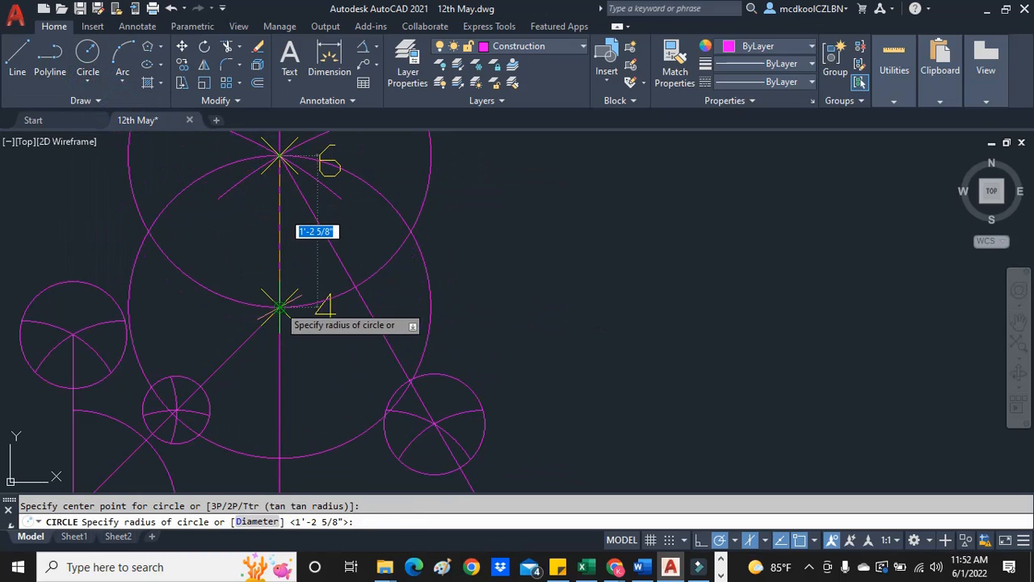
pyautogui.click(280, 306)
pyautogui.press('Escape')
# Draw a horizontal construction line joining the two intersections of the circles centered on points 4 and 6.
pyautogui.scroll(-2, 311, 257)
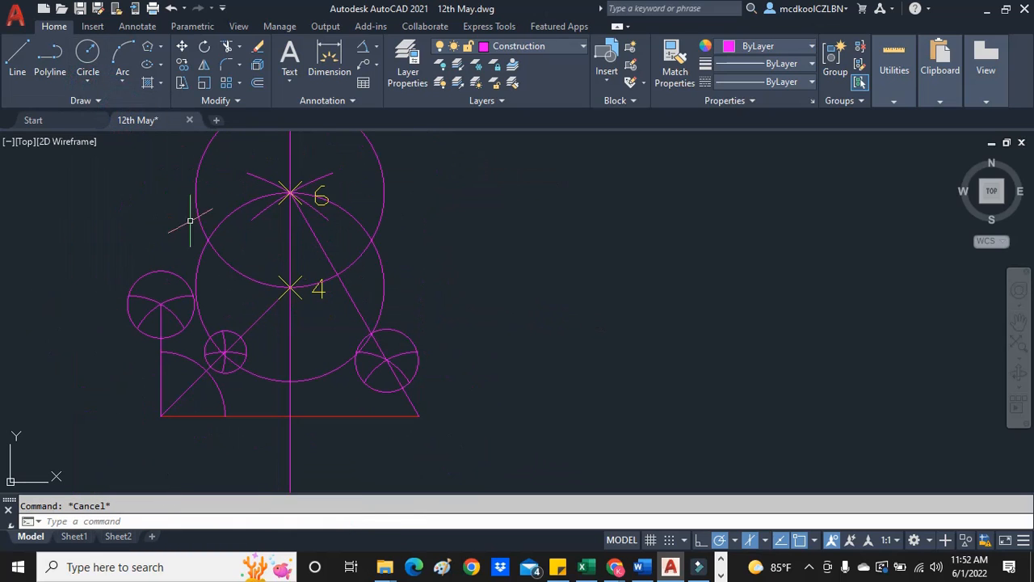
pyautogui.click(17, 55)
pyautogui.click(208, 239)
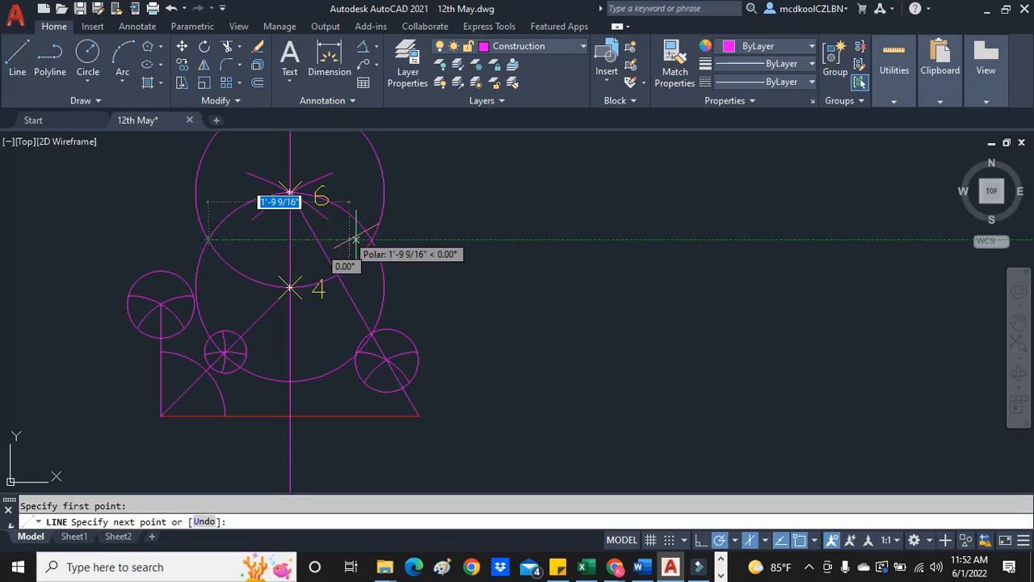
pyautogui.click(371, 239)
pyautogui.press('Escape')
# Place a point where the horizontal line crosses the perpendicular bisector between 4 and 6, and move it to the Text layer.
pyautogui.scroll(4, 322, 234)
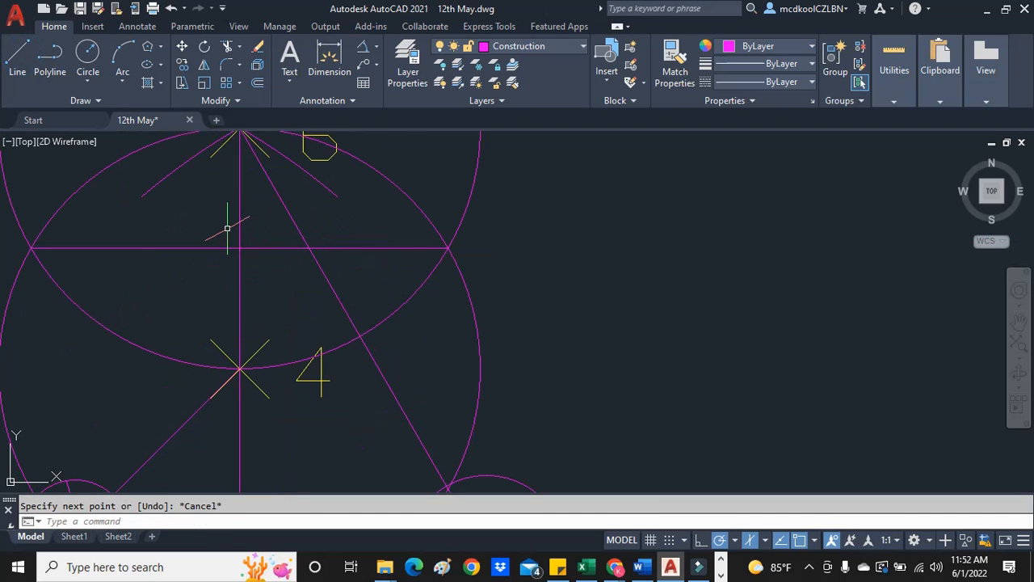
pyautogui.write('POINT')
pyautogui.press('Return')
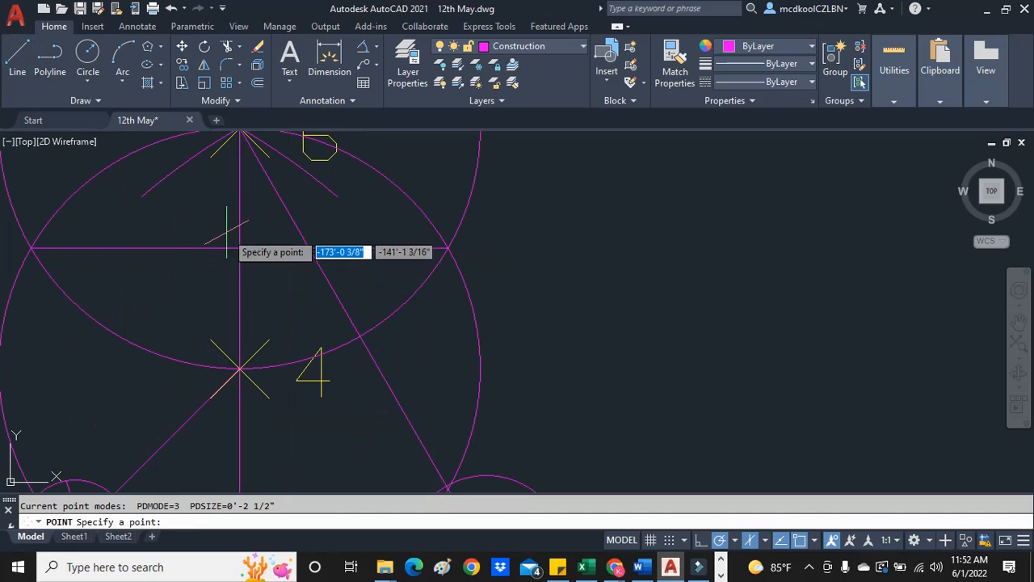
pyautogui.click(240, 247)
pyautogui.click(260, 224)
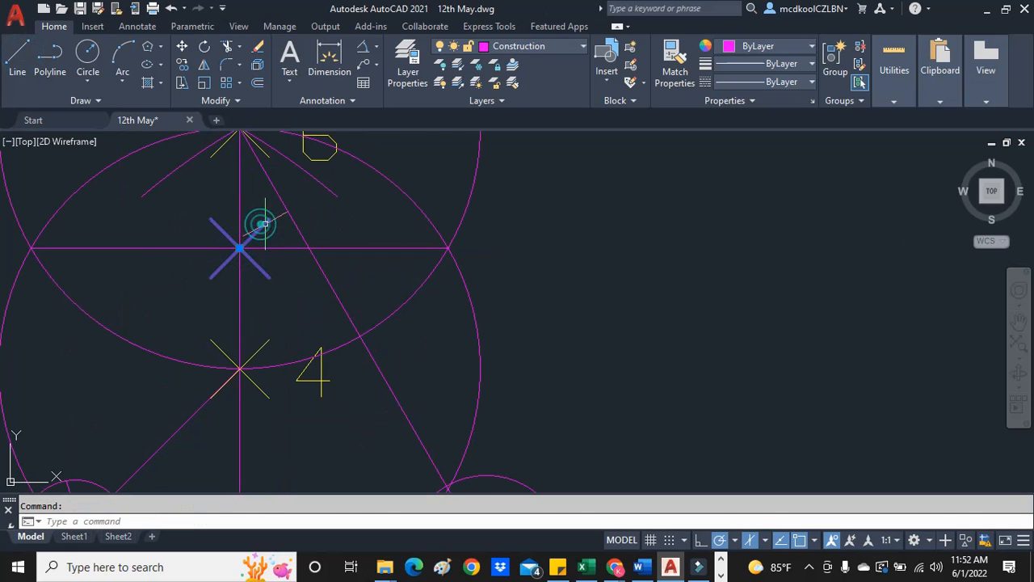
pyautogui.click(517, 46)
pyautogui.click(502, 265)
pyautogui.write('`')
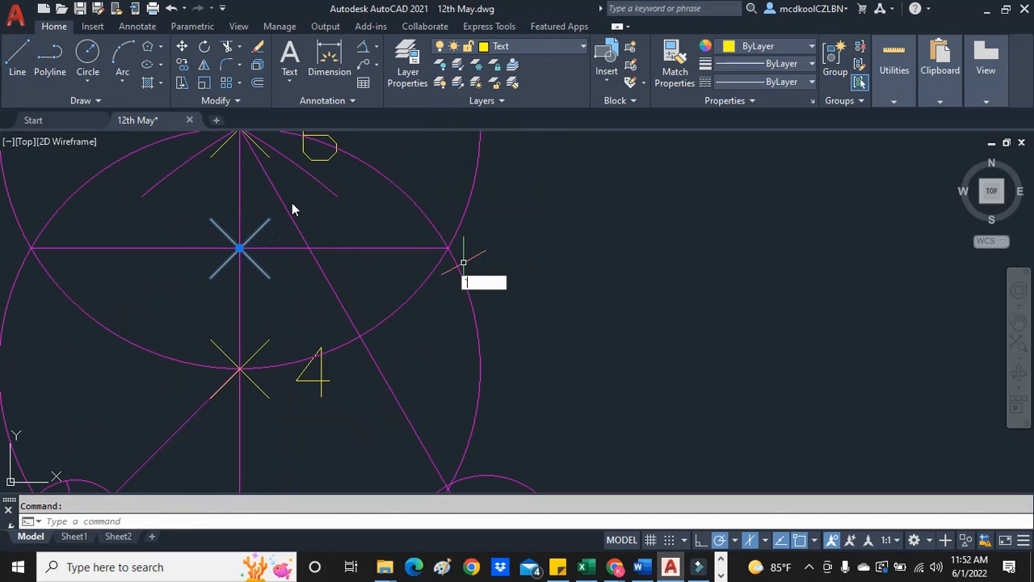
pyautogui.press('Escape')
# Add a multiline text label reading 5 beside the point midway between 4 and 6.
pyautogui.click(291, 61)
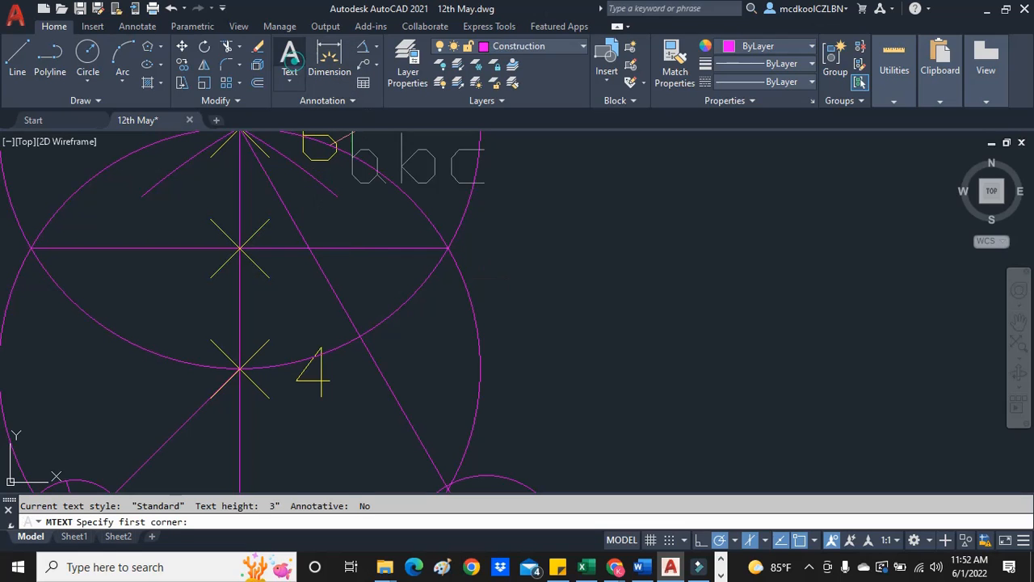
pyautogui.click(307, 219)
pyautogui.click(307, 297)
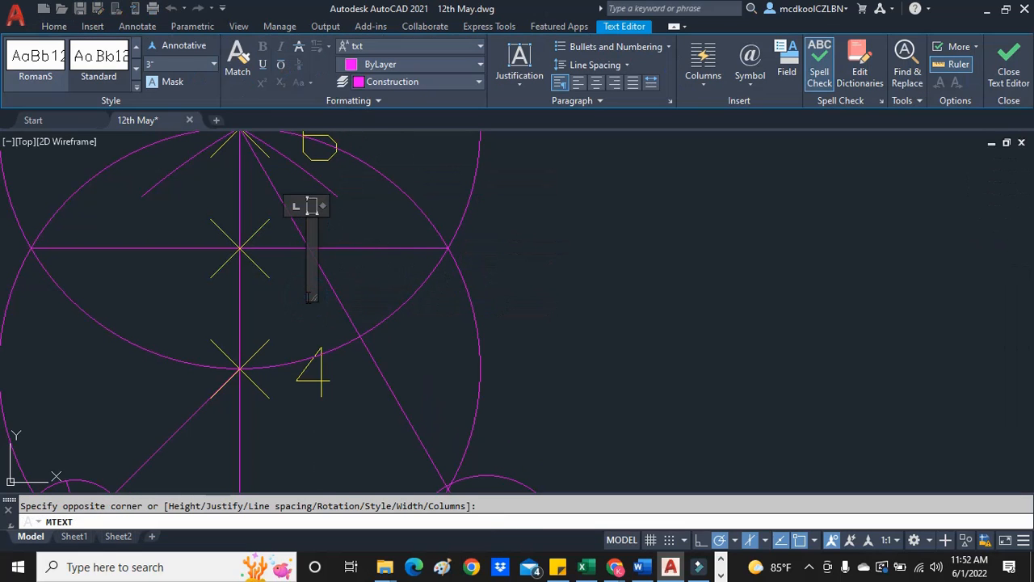
pyautogui.click(533, 280)
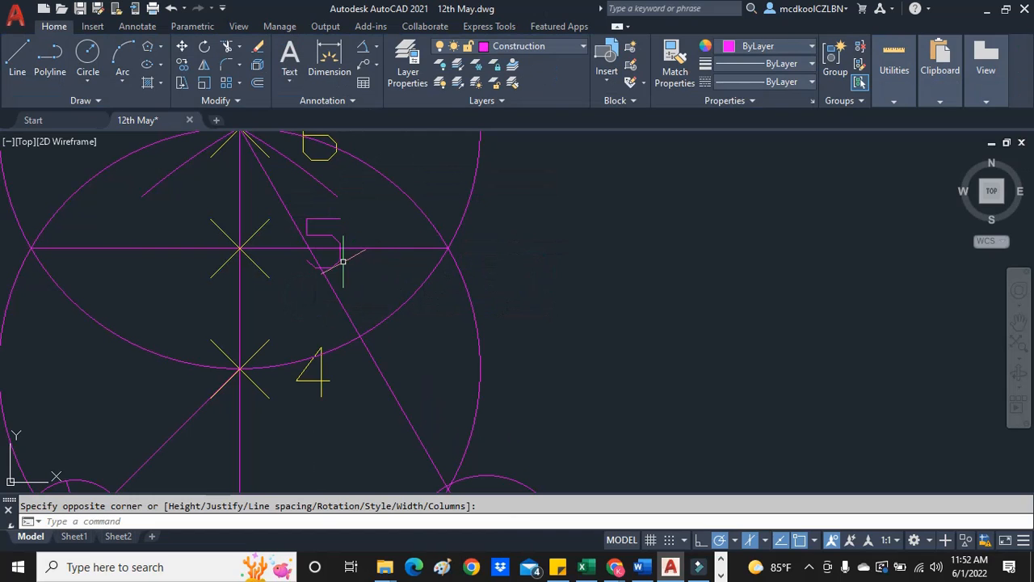
# Move the label 5 to the Text layer.
pyautogui.click(343, 261)
pyautogui.click(559, 46)
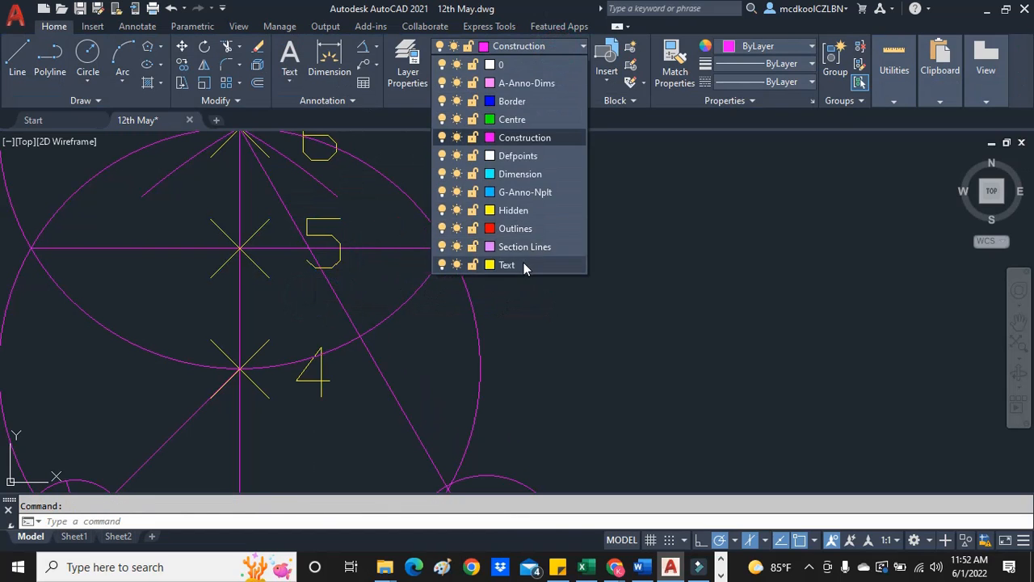
pyautogui.click(523, 263)
pyautogui.press('Escape')
pyautogui.scroll(-2, 413, 303)
pyautogui.scroll(-4, 414, 303)
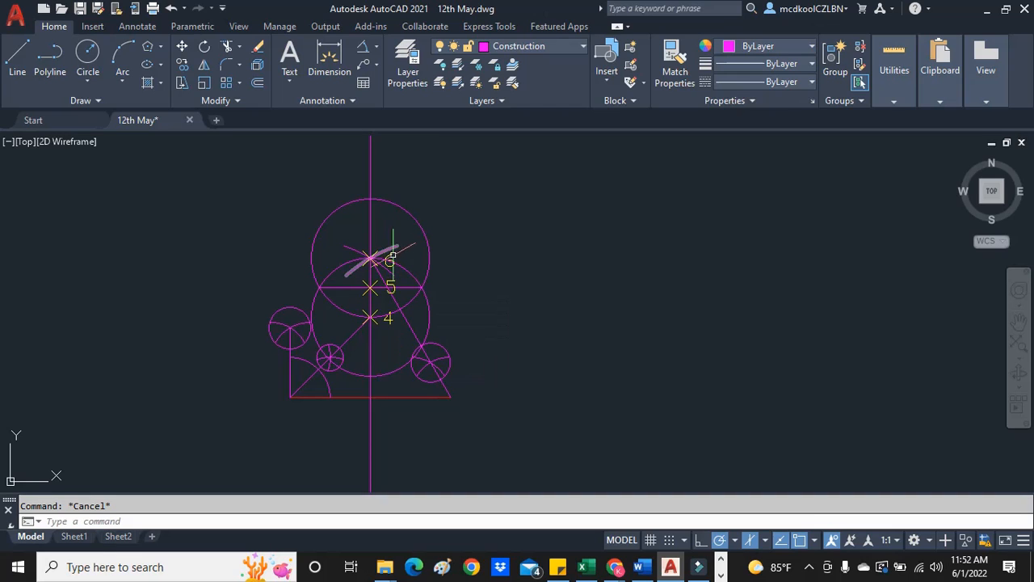
pyautogui.scroll(3, 383, 281)
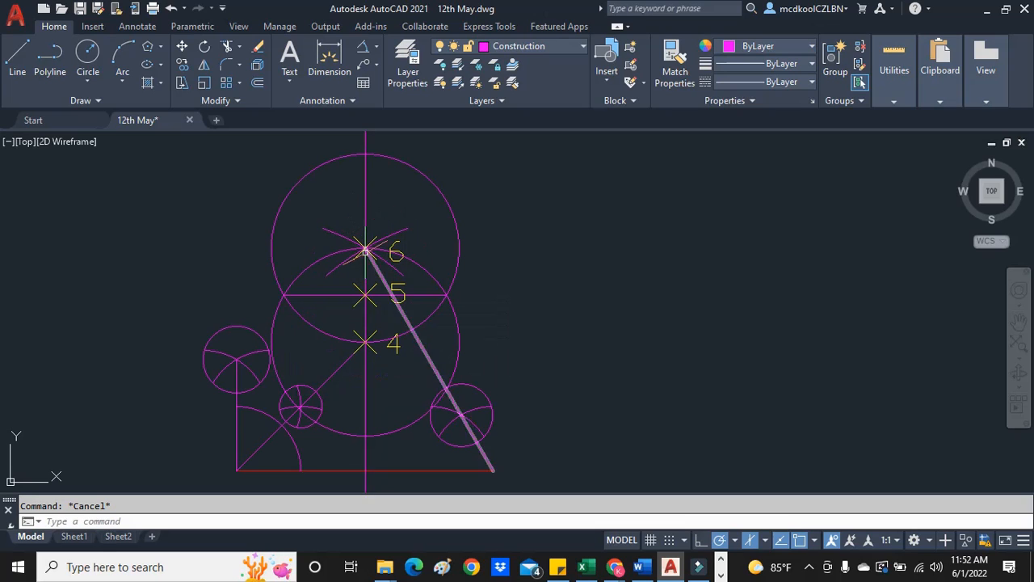
pyautogui.scroll(2, 374, 255)
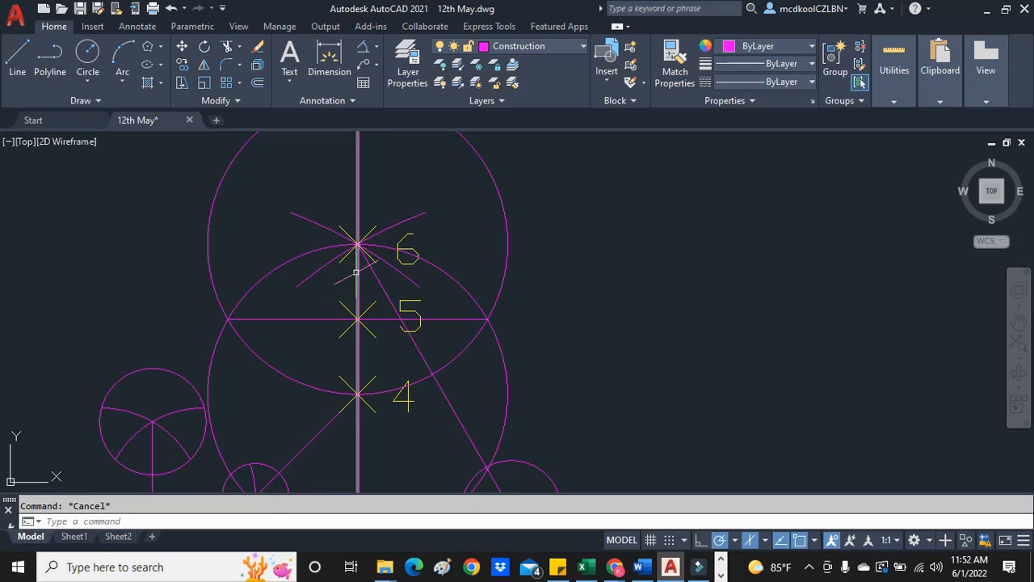
# Delete the two construction circles centered on points 4 and 6.
pyautogui.scroll(-4, 372, 202)
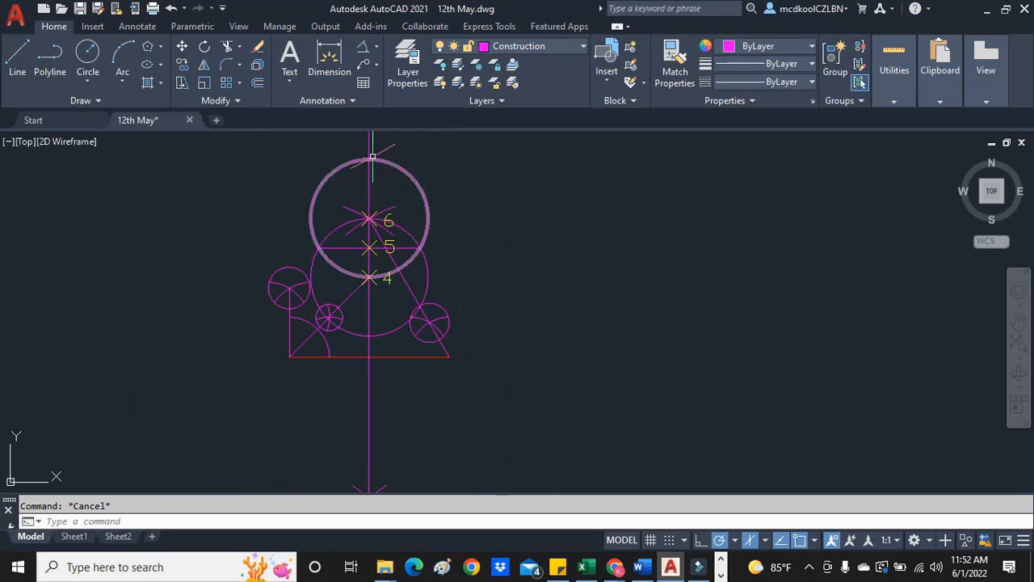
pyautogui.scroll(2, 416, 238)
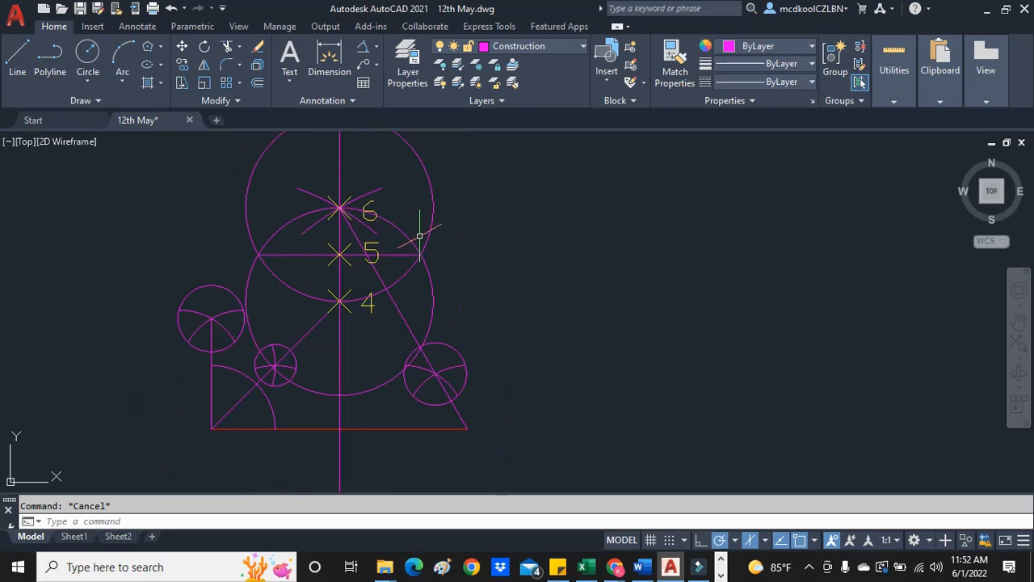
pyautogui.click(423, 240)
pyautogui.click(415, 244)
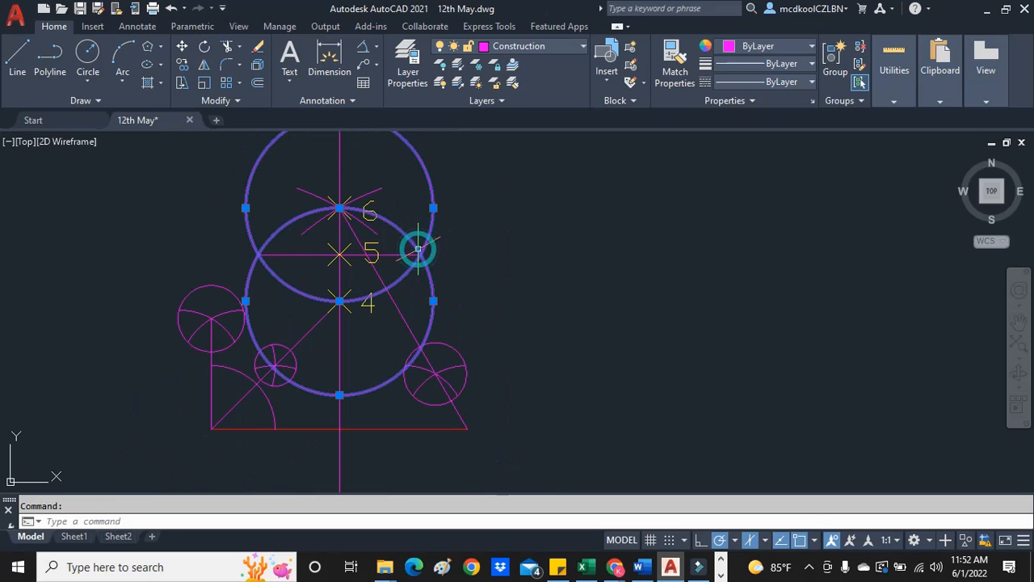
pyautogui.press('Delete')
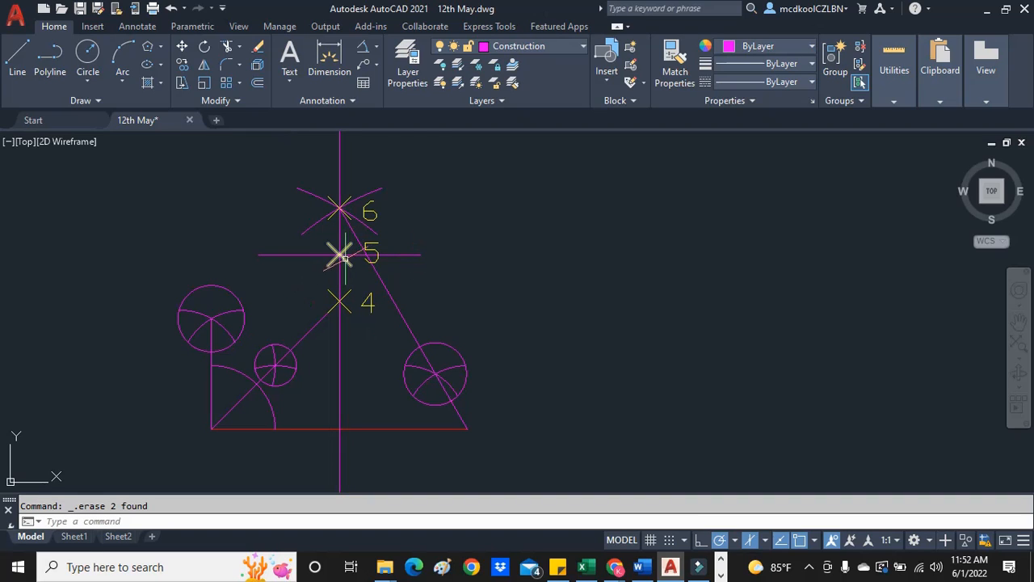
# Draw a construction circle centered on point 5 passing through the left end of the base side.
pyautogui.click(89, 84)
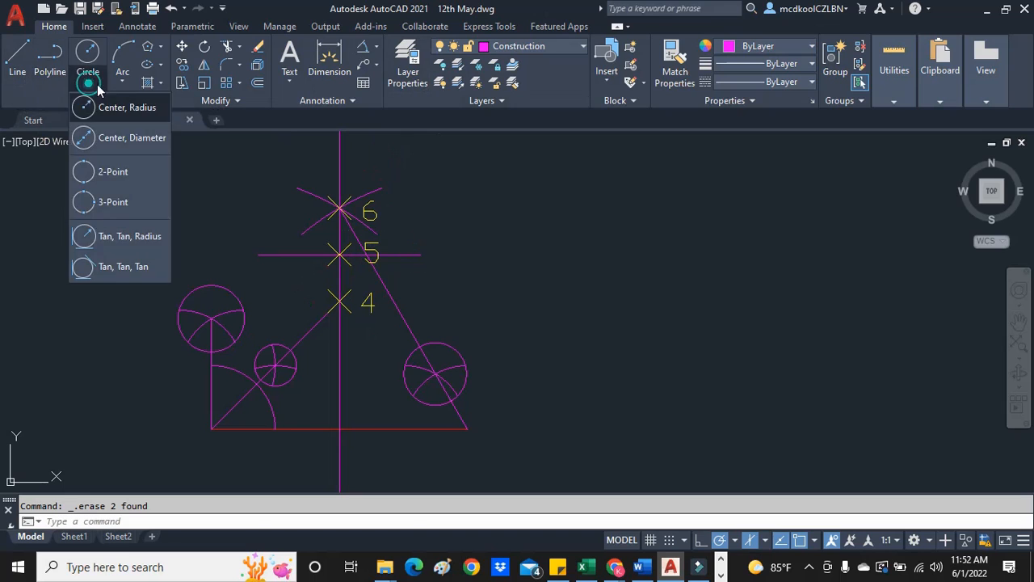
pyautogui.click(122, 107)
pyautogui.click(339, 256)
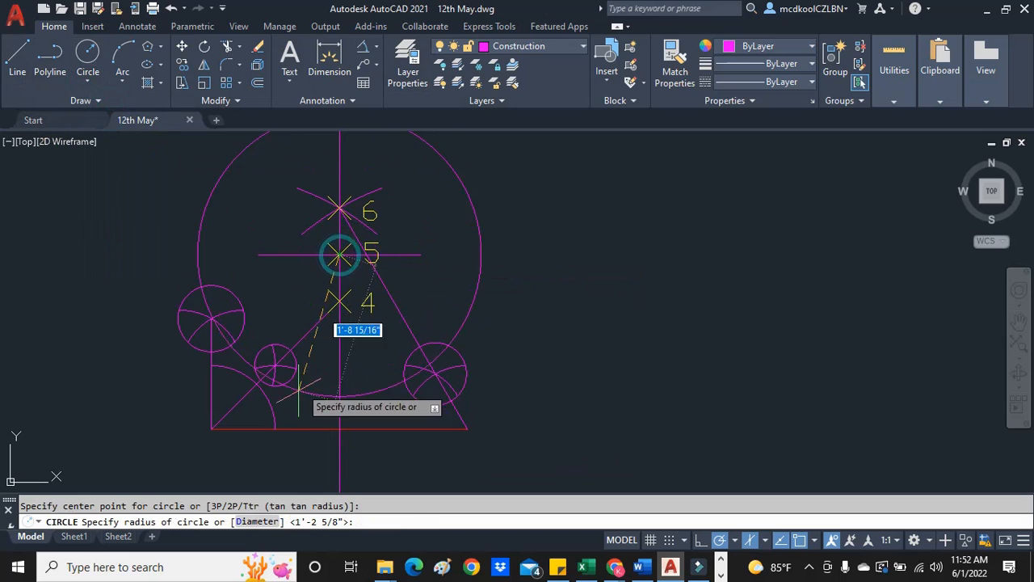
pyautogui.click(211, 429)
pyautogui.press('Escape')
pyautogui.scroll(-2, 364, 341)
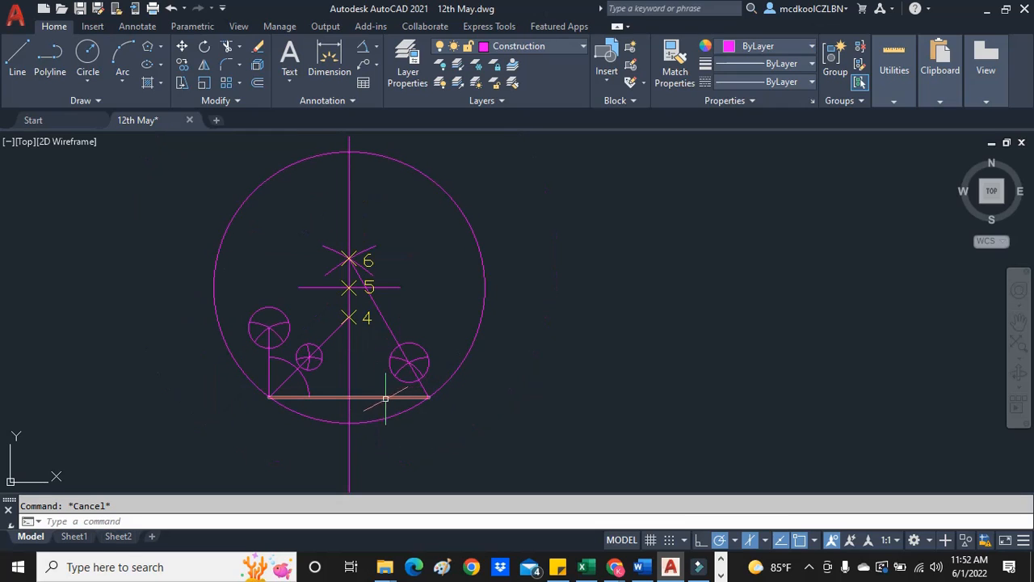
# Draw a construction circle centered on the base side's left end with its radius reaching the right end.
pyautogui.click(89, 83)
pyautogui.click(132, 120)
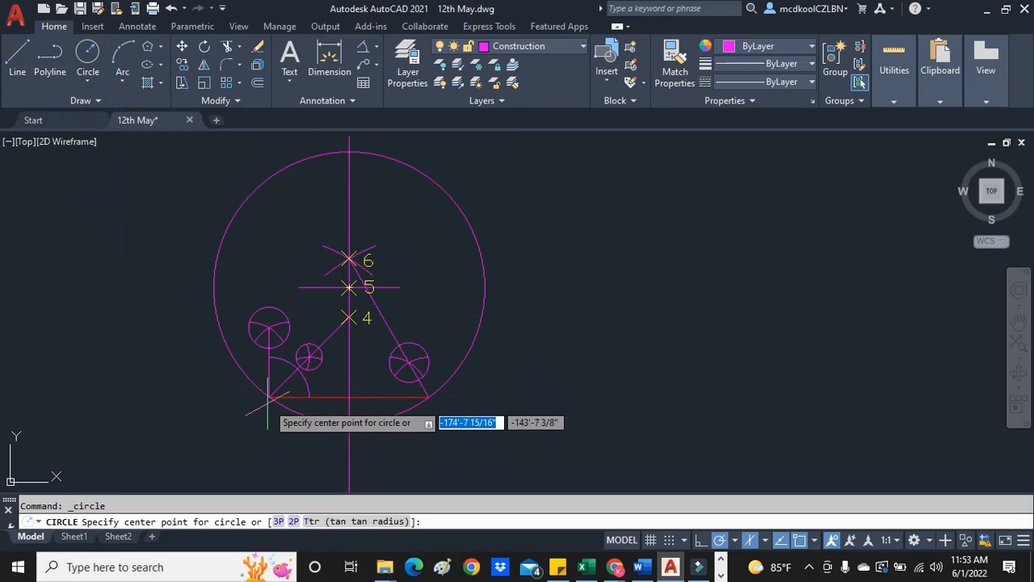
pyautogui.click(268, 397)
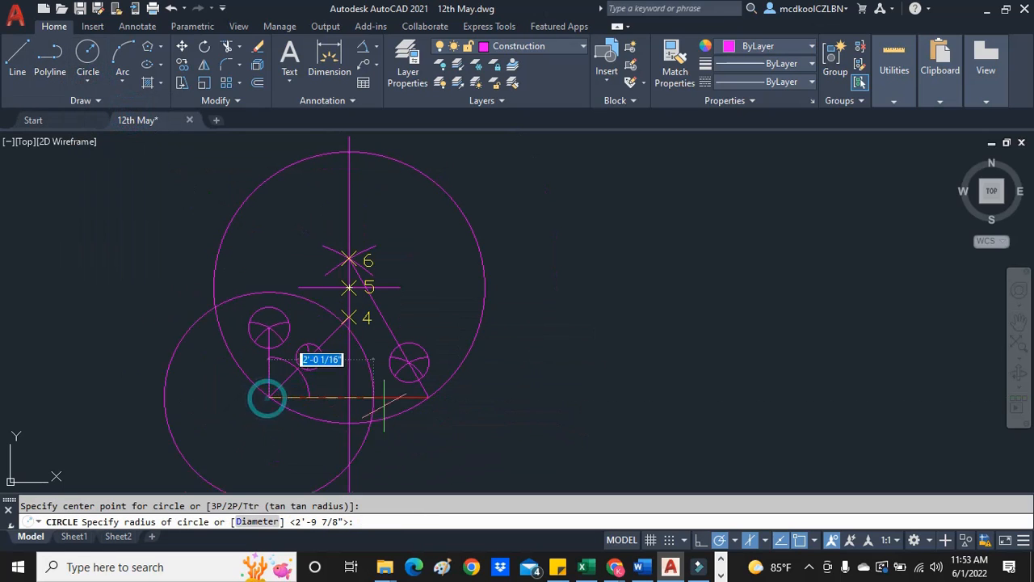
pyautogui.click(427, 397)
pyautogui.press('Escape')
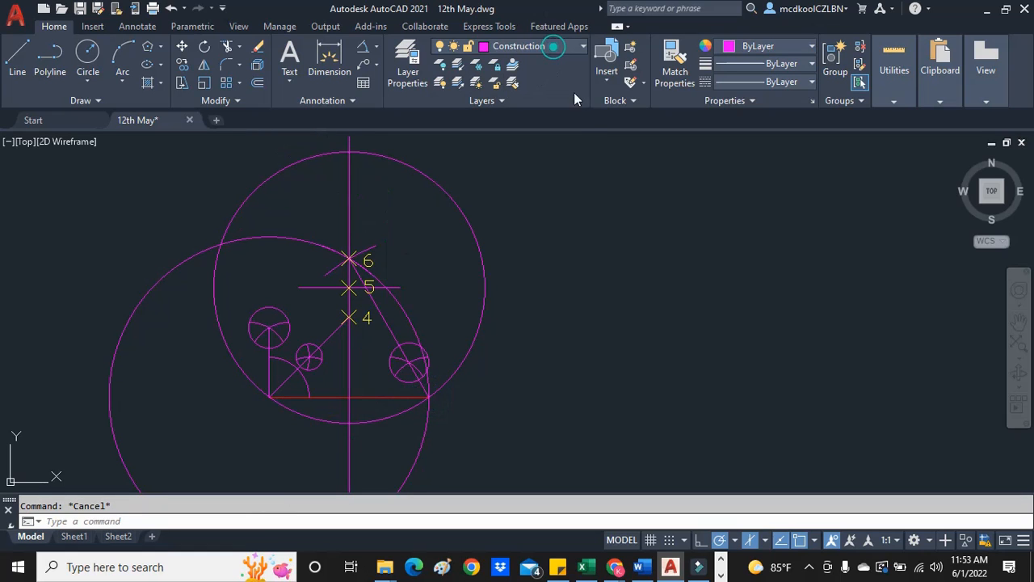
# Make Outlines the current layer and draw a line from the base's left end to the upper-left intersection of the two large circles.
pyautogui.click(553, 47)
pyautogui.click(527, 228)
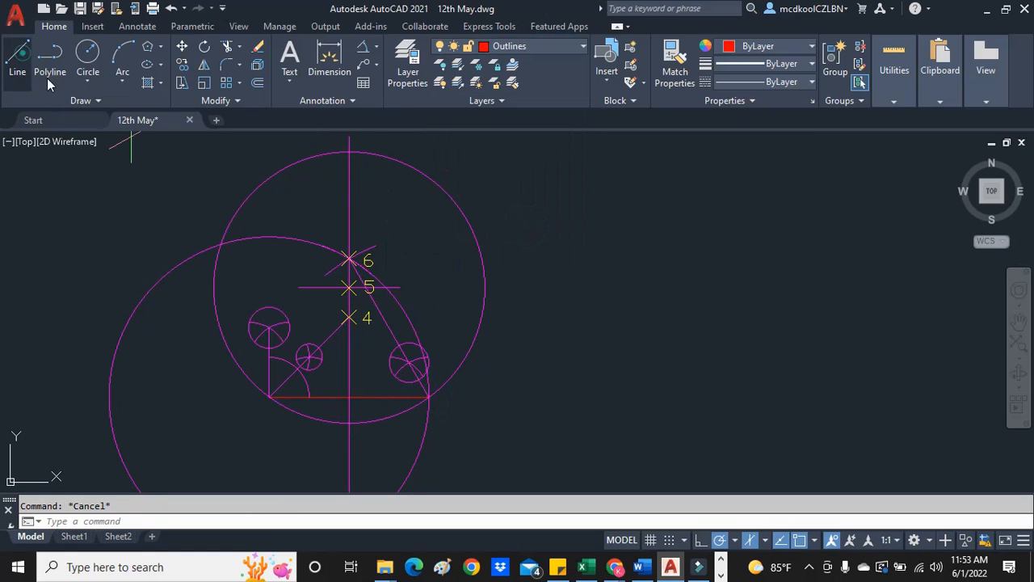
pyautogui.click(17, 59)
pyautogui.click(268, 397)
pyautogui.click(219, 255)
pyautogui.press('Escape')
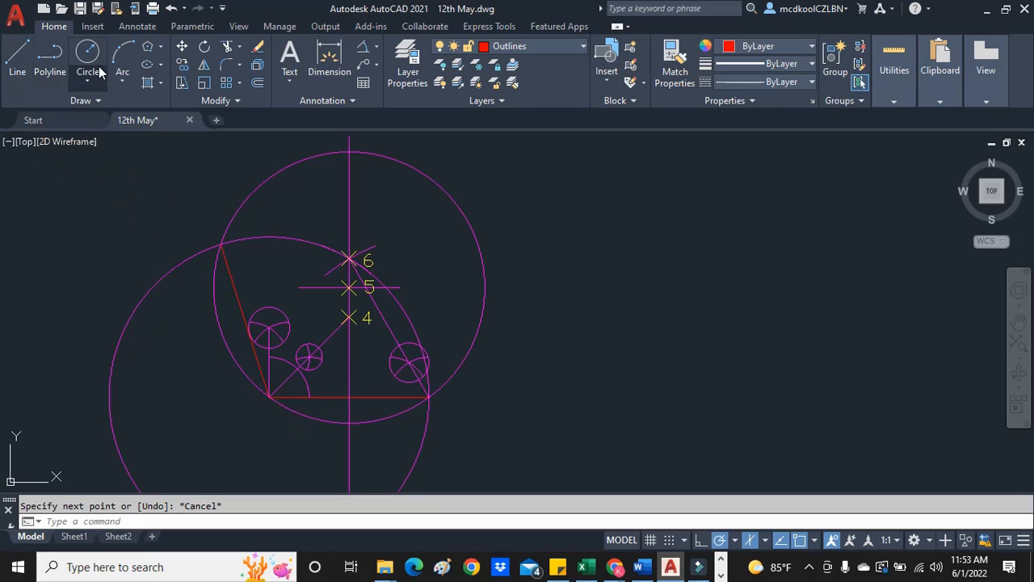
# Copy the side-radius circle from the base's left end to the upper end of the new left side.
pyautogui.click(311, 243)
pyautogui.rightClick(285, 268)
pyautogui.click(319, 304)
pyautogui.click(270, 397)
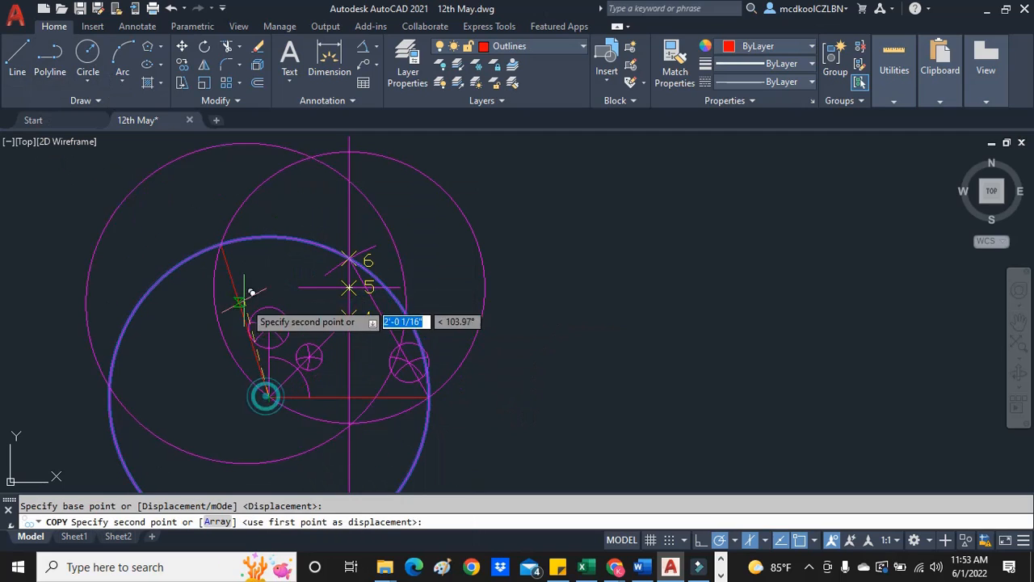
pyautogui.click(224, 240)
pyautogui.press('Escape')
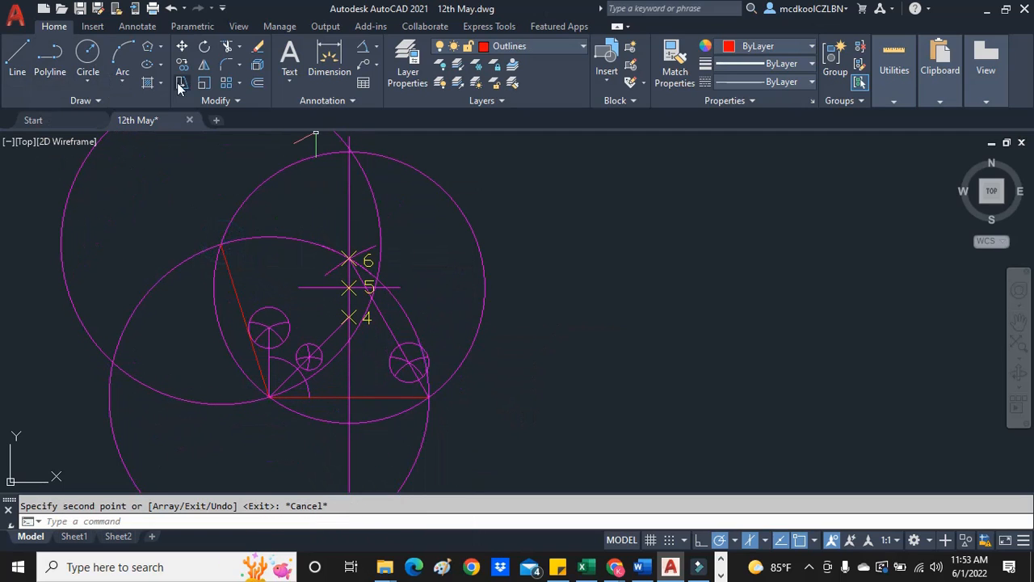
# Draw the pentagon's upper-left side from the left vertex to where the copied circle crosses the point 5 circle at the apex.
pyautogui.click(16, 68)
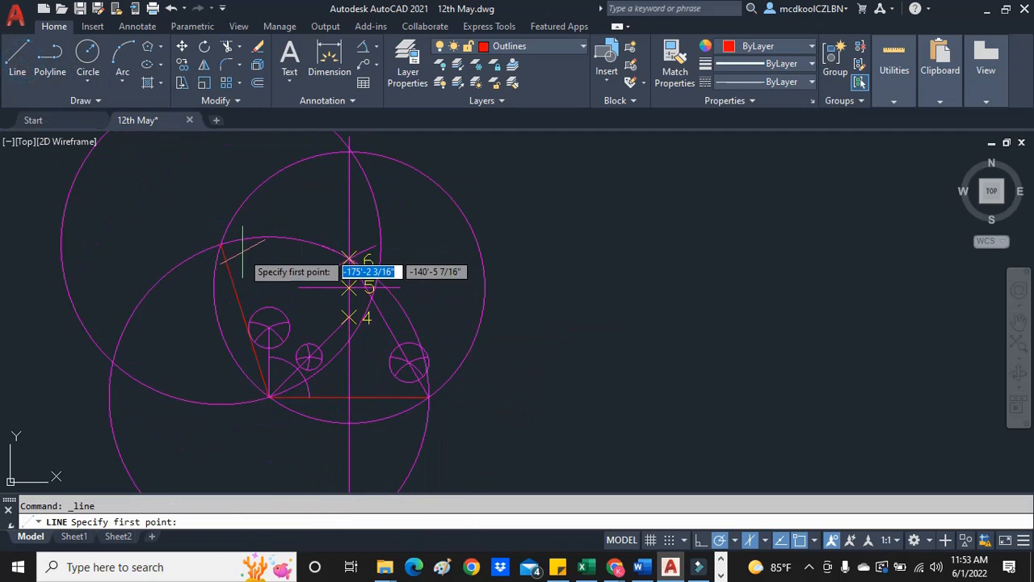
pyautogui.click(220, 244)
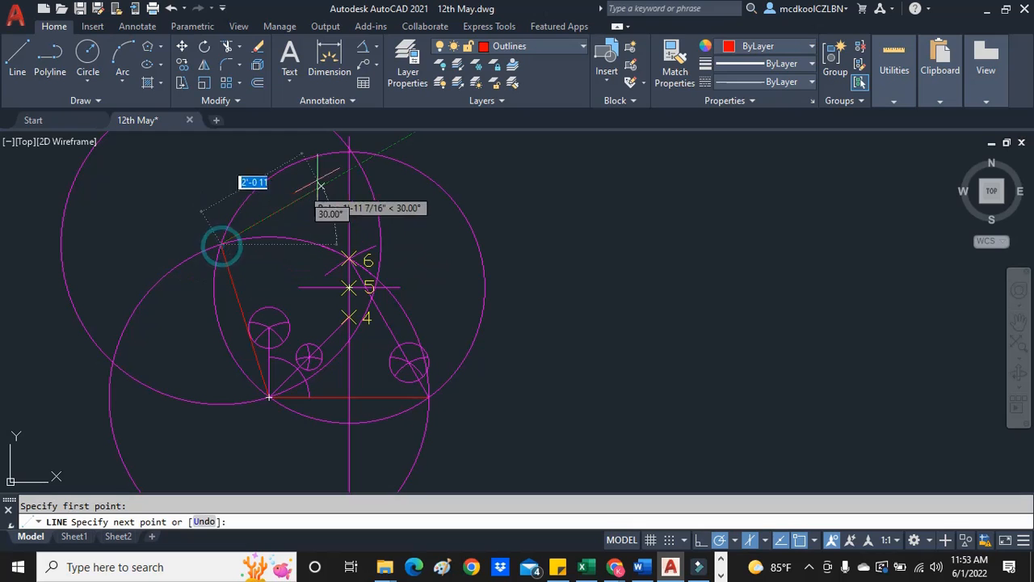
pyautogui.scroll(5, 351, 151)
pyautogui.click(339, 144)
pyautogui.scroll(-3, 356, 186)
pyautogui.press('Escape')
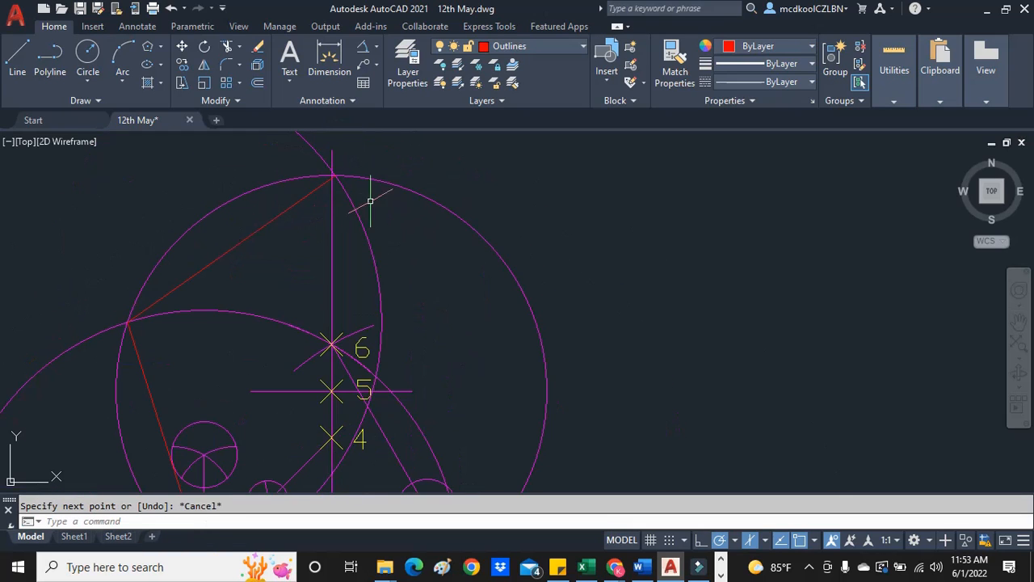
# Copy the circle centered on the left vertex to the pentagon's apex.
pyautogui.scroll(-5, 370, 201)
pyautogui.scroll(4, 370, 231)
pyautogui.click(358, 240)
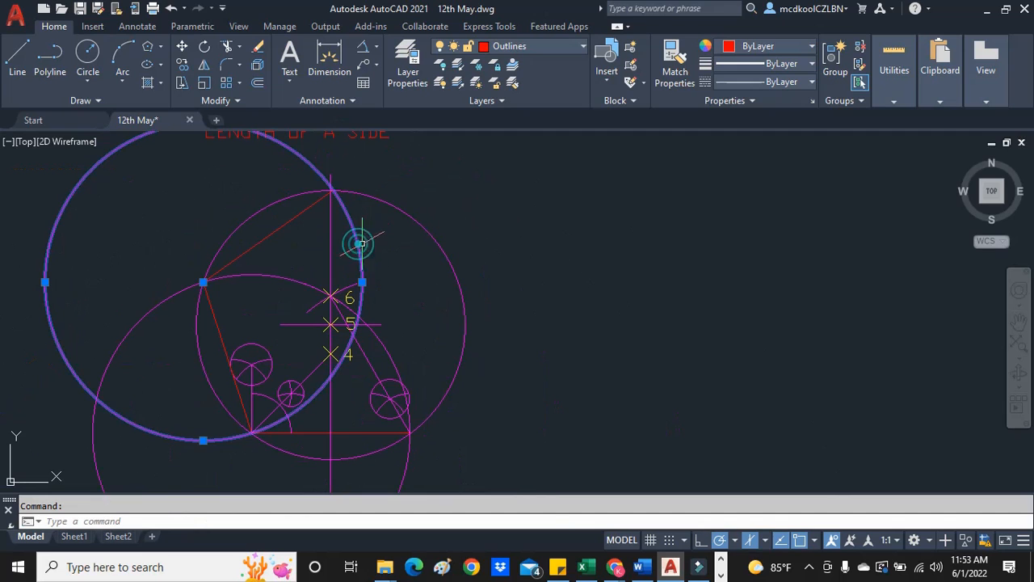
pyautogui.rightClick(390, 241)
pyautogui.click(455, 315)
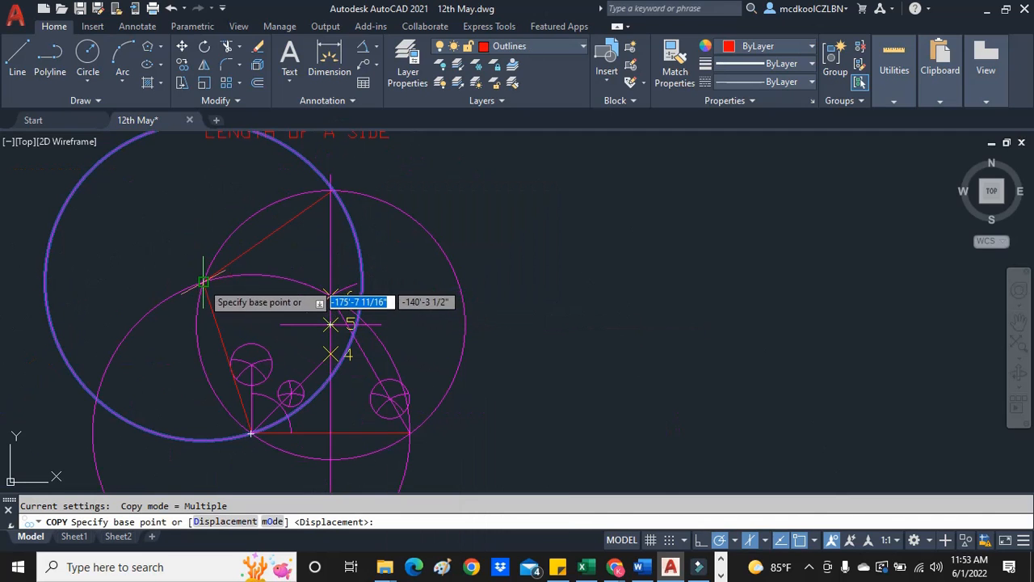
pyautogui.click(203, 282)
pyautogui.scroll(5, 326, 195)
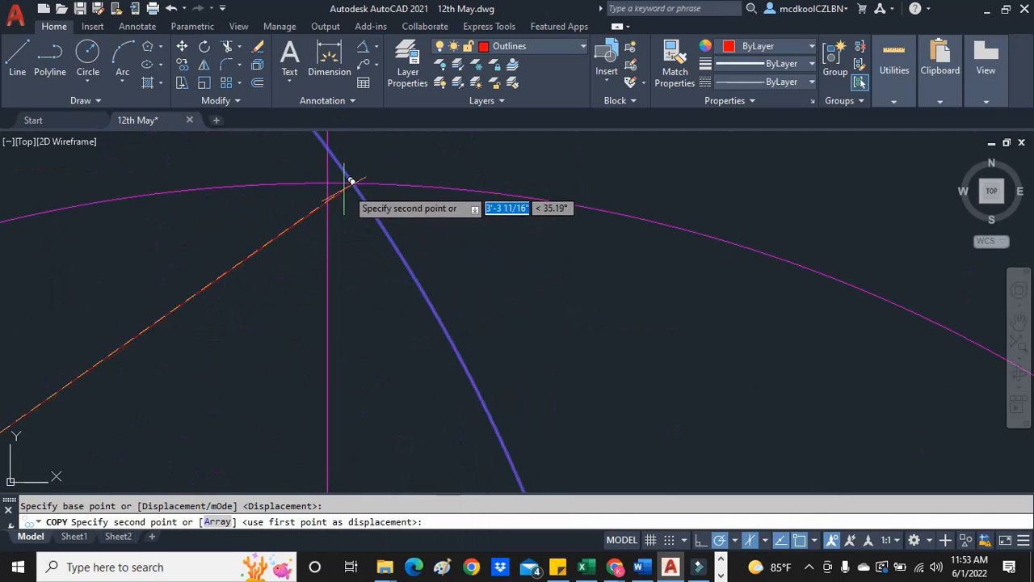
pyautogui.click(353, 185)
pyautogui.scroll(-6, 358, 198)
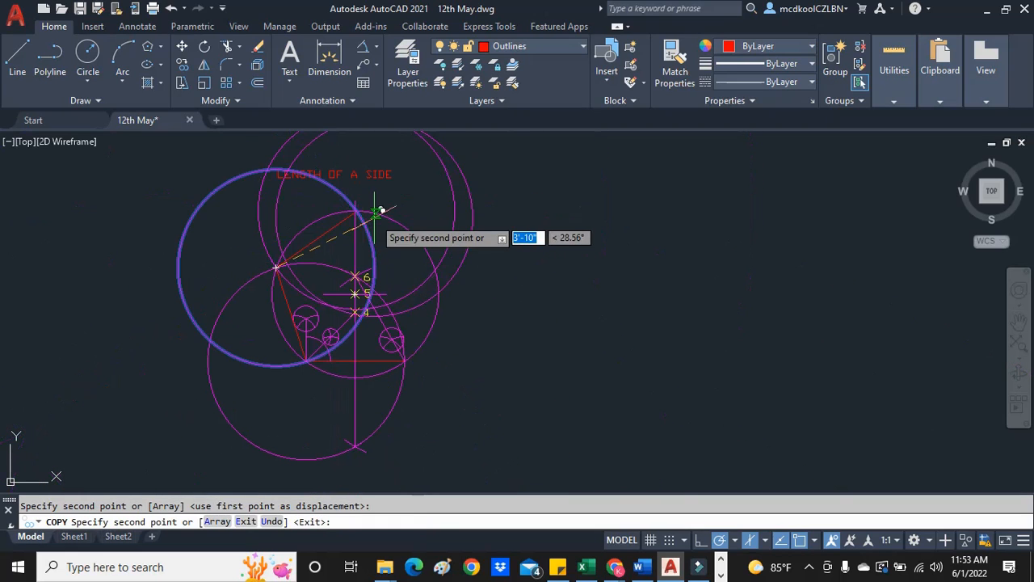
pyautogui.press('Escape')
# Draw the pentagon's upper-right side from the apex to where the apex circle crosses the point 5 circle.
pyautogui.click(17, 56)
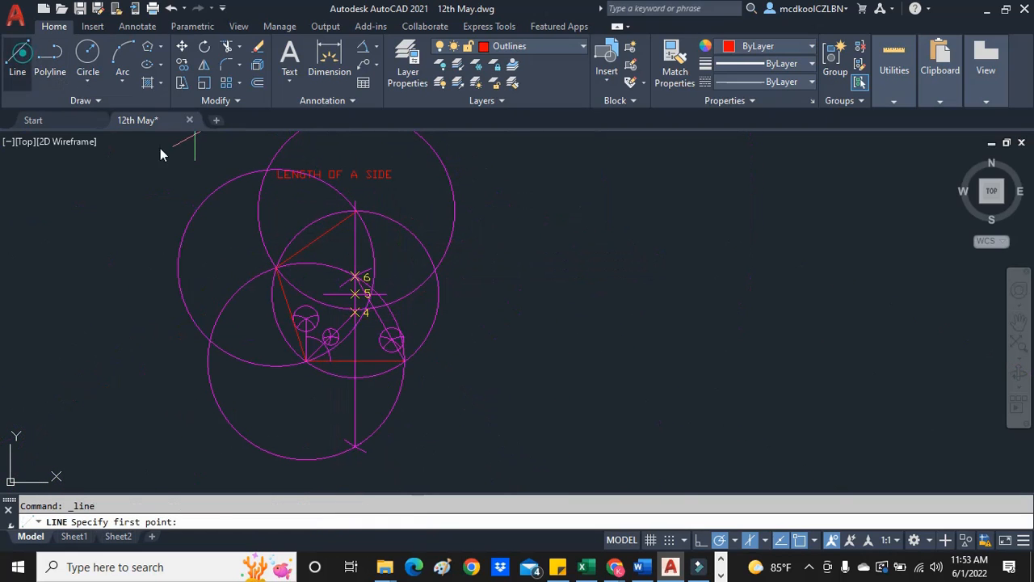
pyautogui.scroll(4, 381, 203)
pyautogui.click(296, 185)
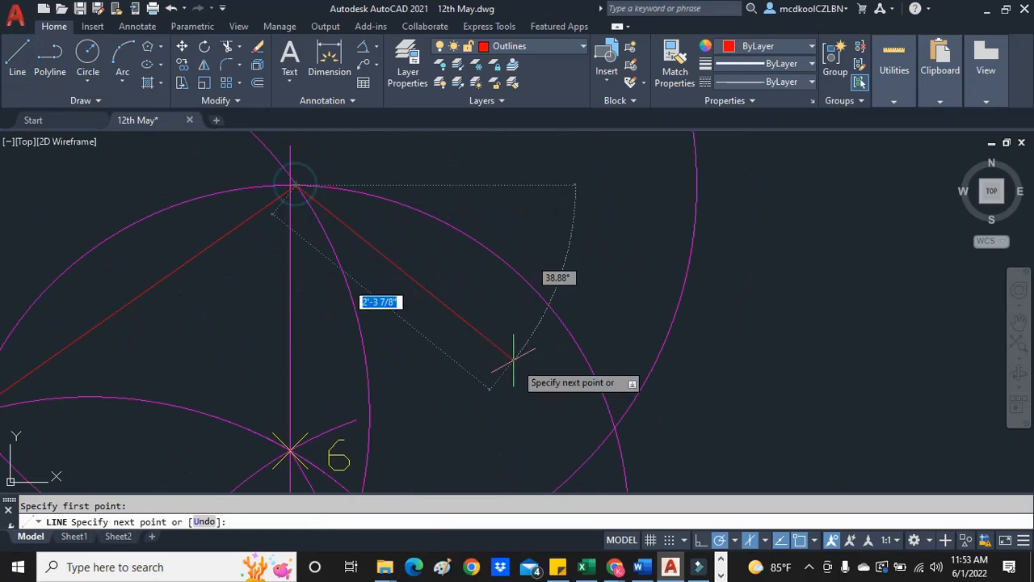
pyautogui.scroll(-5, 614, 426)
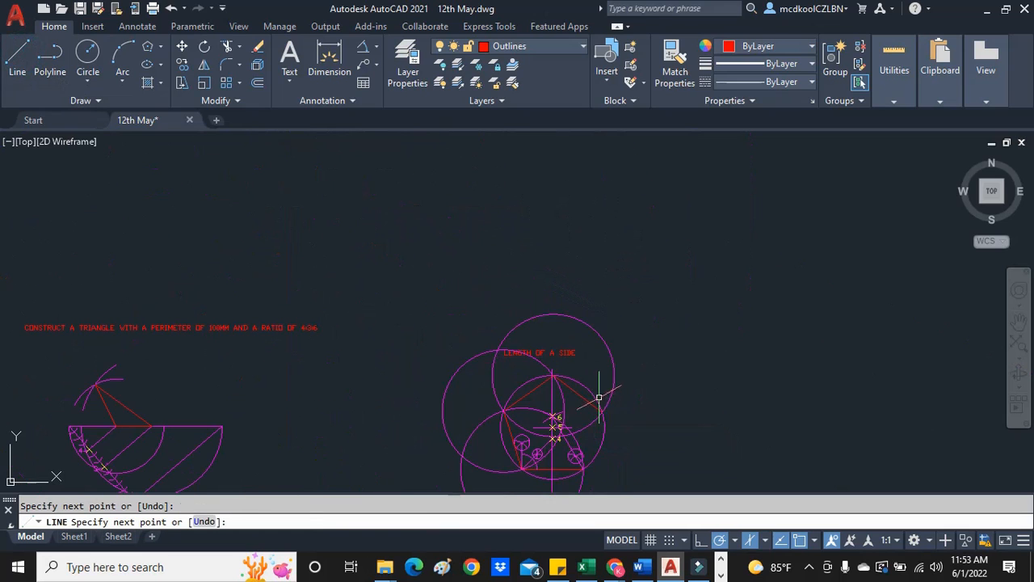
pyautogui.press('Escape')
pyautogui.scroll(3, 618, 457)
pyautogui.click(595, 301)
pyautogui.rightClick(588, 293)
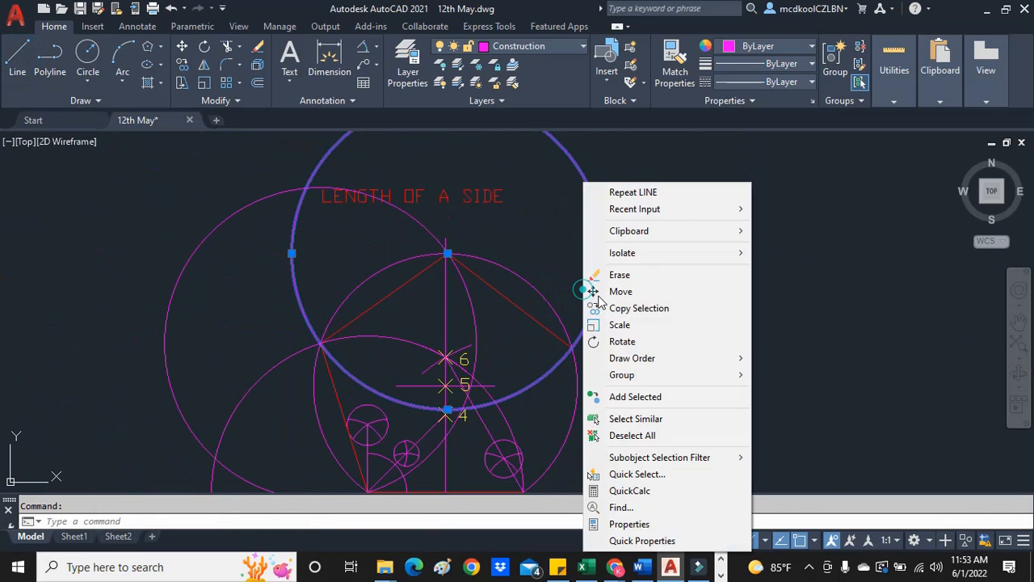
pyautogui.click(629, 306)
pyautogui.scroll(4, 449, 254)
pyautogui.click(415, 251)
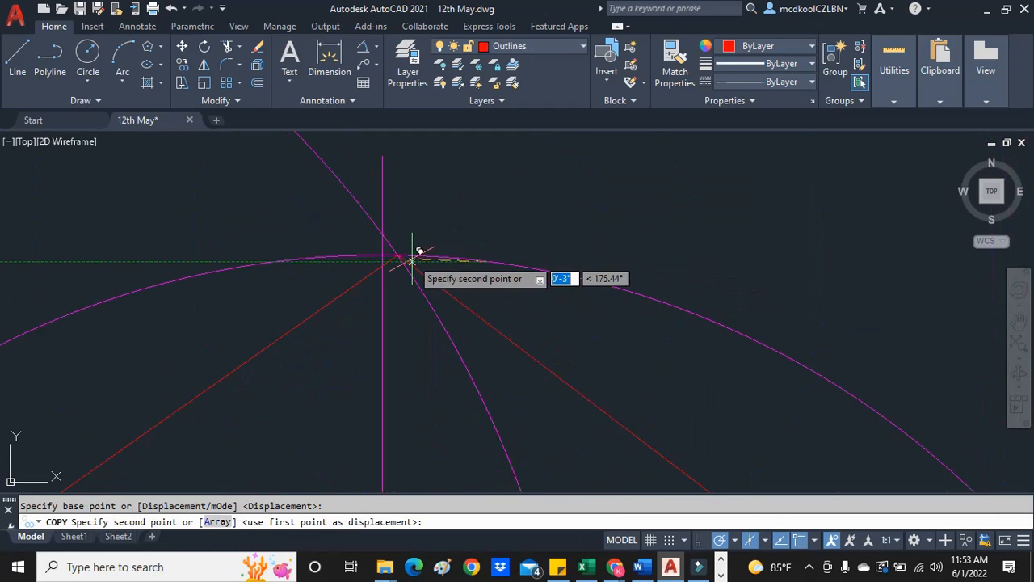
pyautogui.press('Escape')
# Copy the circle centered on the apex to the pentagon's right vertex.
pyautogui.scroll(-3, 414, 257)
pyautogui.click(660, 272)
pyautogui.rightClick(598, 267)
pyautogui.click(656, 307)
pyautogui.scroll(5, 568, 287)
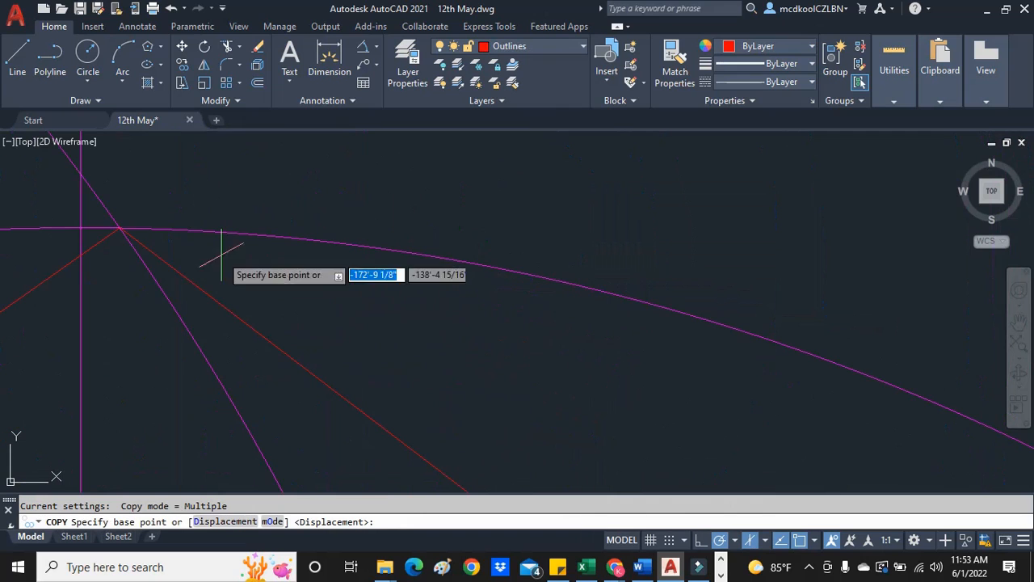
pyautogui.click(120, 229)
pyautogui.scroll(-5, 134, 231)
pyautogui.scroll(4, 210, 247)
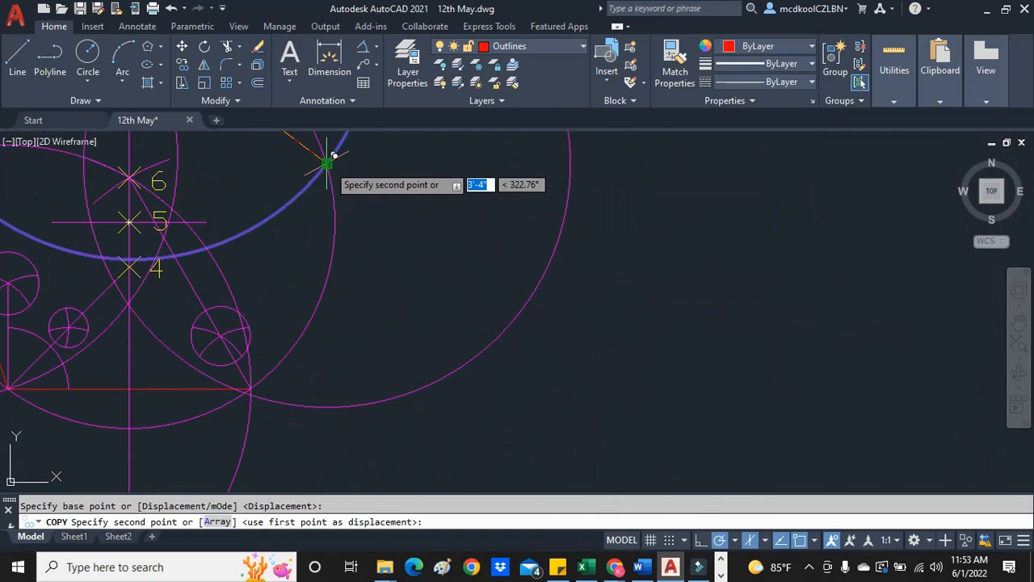
pyautogui.click(327, 162)
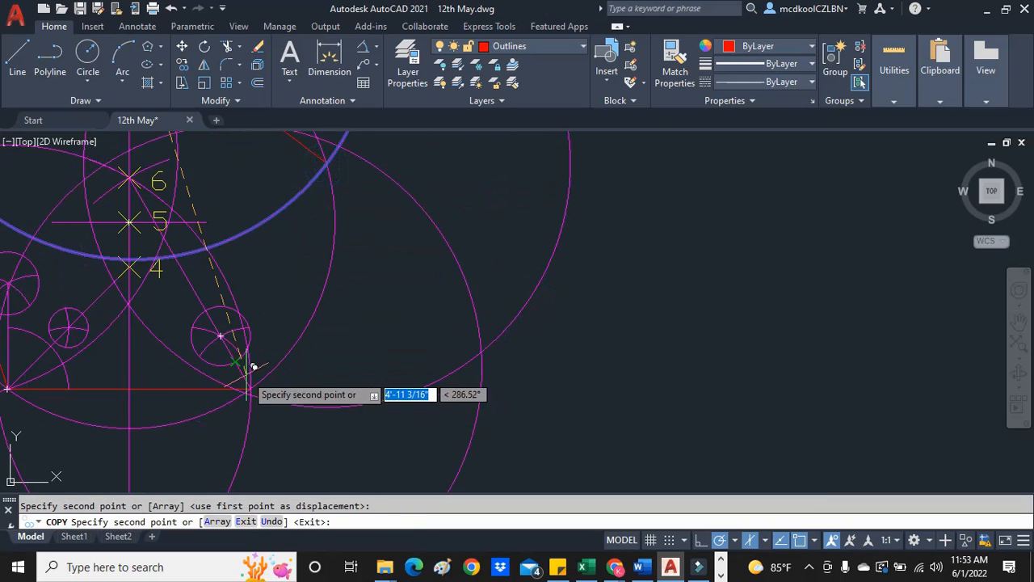
pyautogui.press('Escape')
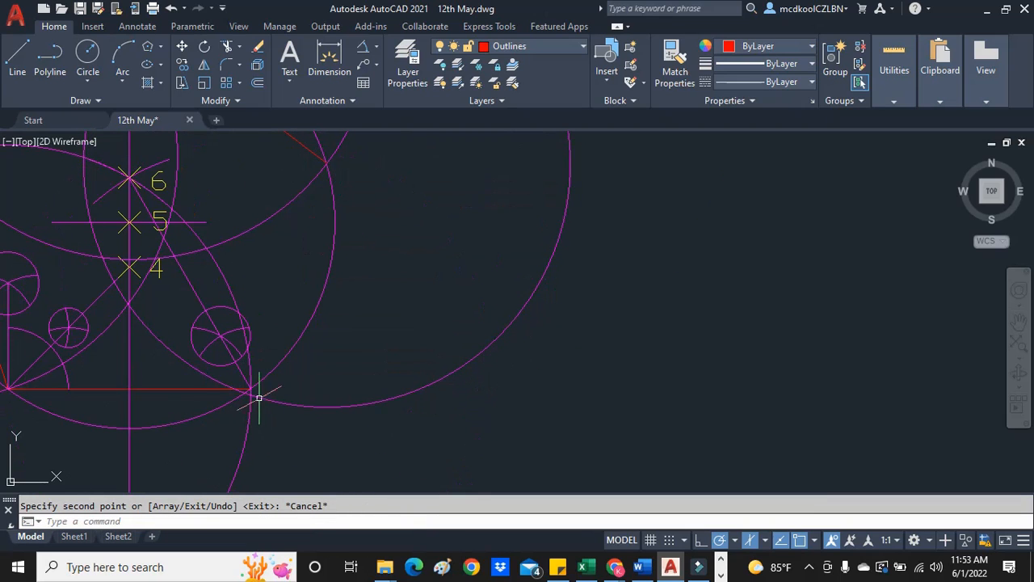
# Close the pentagon with a line from its right vertex to the right end of the base side.
pyautogui.scroll(4, 255, 394)
pyautogui.scroll(-5, 251, 386)
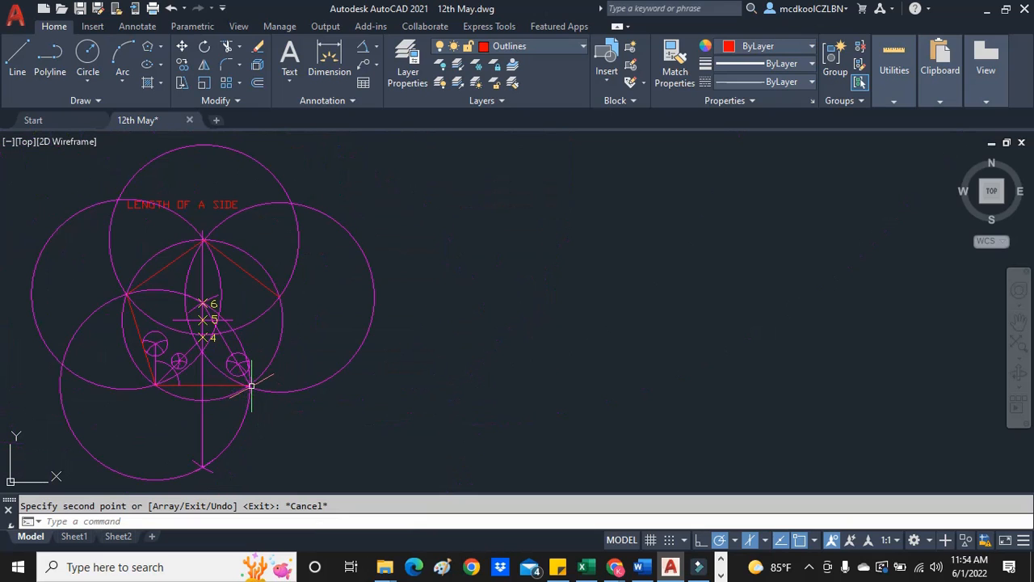
pyautogui.click(17, 54)
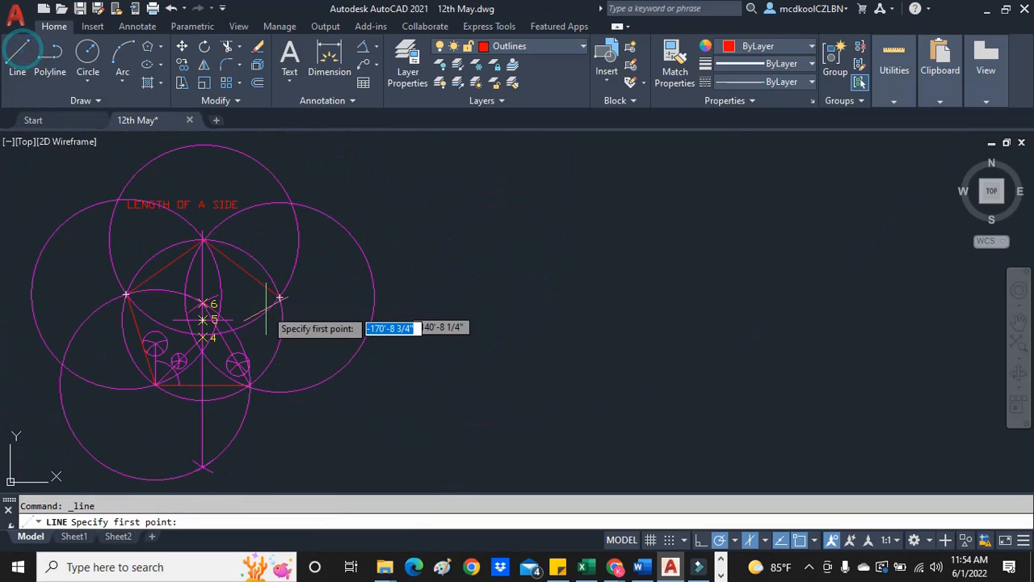
pyautogui.scroll(5, 283, 301)
pyautogui.click(300, 284)
pyautogui.scroll(-3, 299, 282)
pyautogui.scroll(3, 272, 364)
pyautogui.scroll(2, 284, 388)
pyautogui.click(277, 386)
pyautogui.press('Escape')
pyautogui.scroll(-2, 329, 354)
pyautogui.scroll(-2, 329, 354)
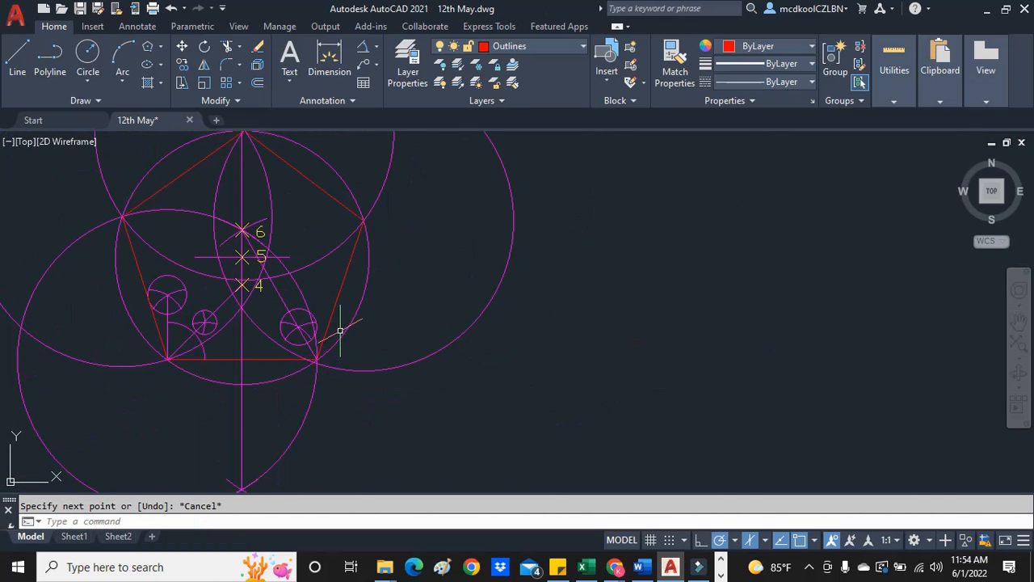
pyautogui.scroll(-2, 398, 328)
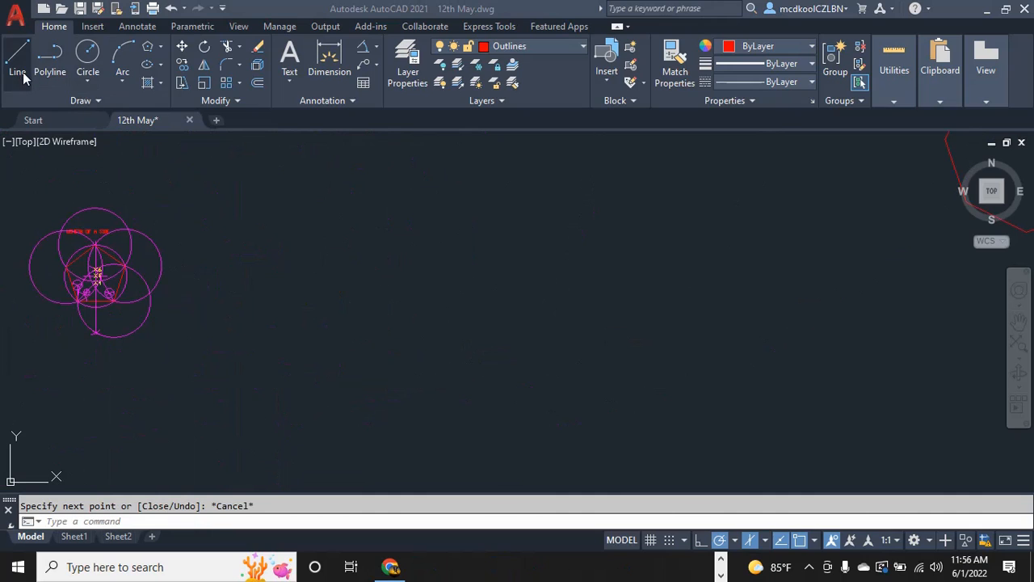
pyautogui.scroll(2, 28, 259)
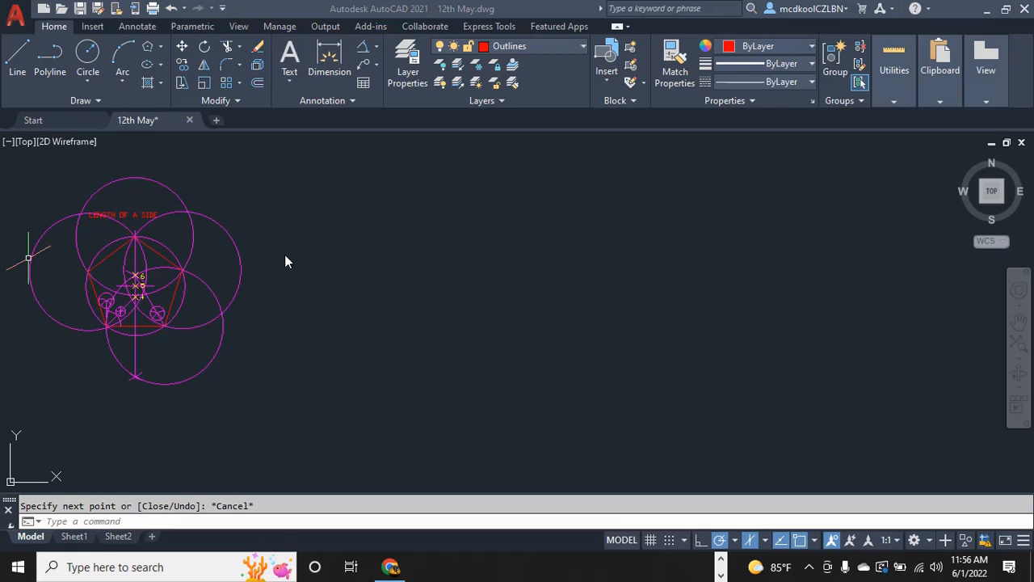
# Draw a horizontal line 6'-8" long in the empty space beside the finished pentagon.
pyautogui.click(22, 54)
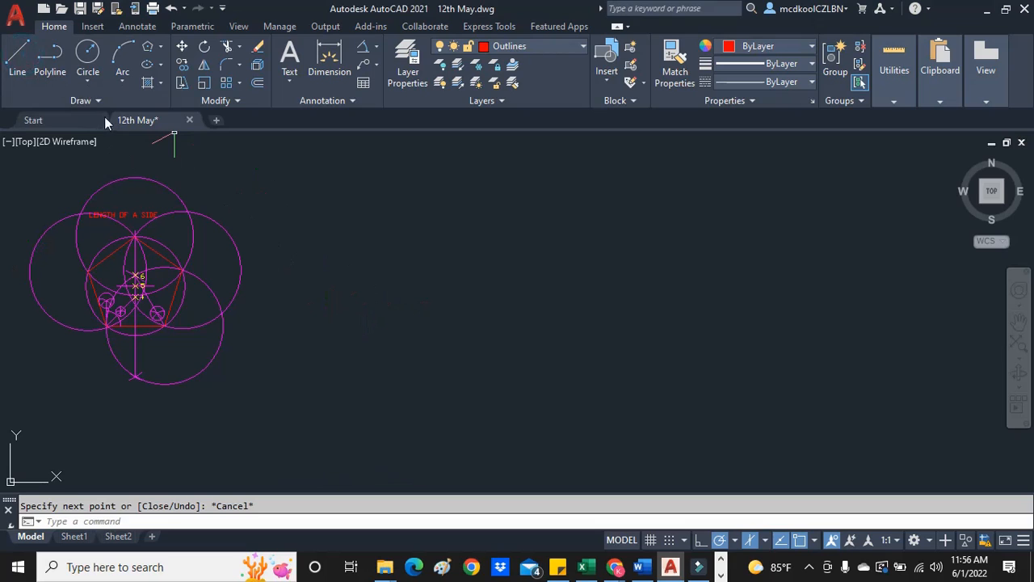
pyautogui.click(17, 56)
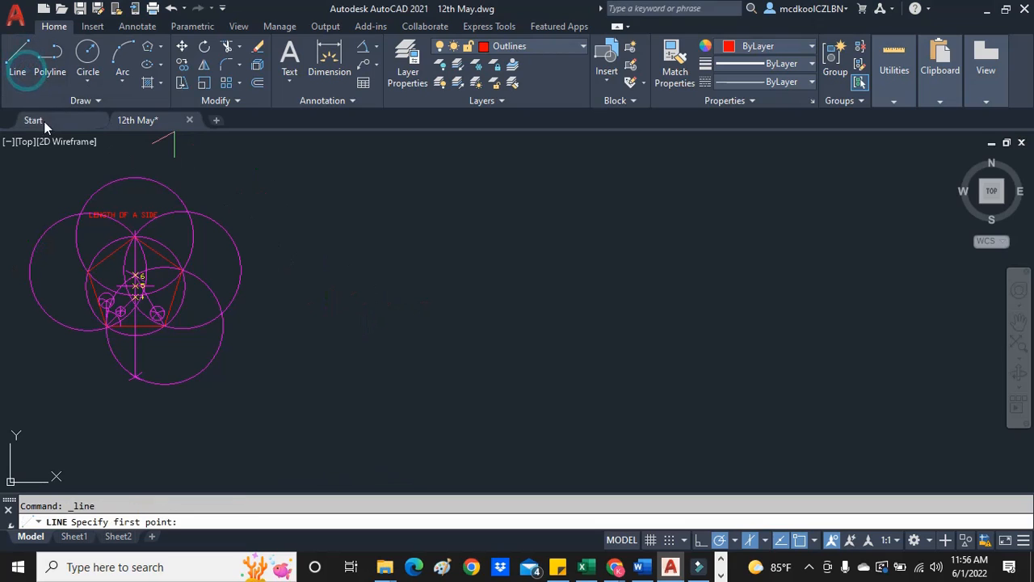
pyautogui.click(312, 302)
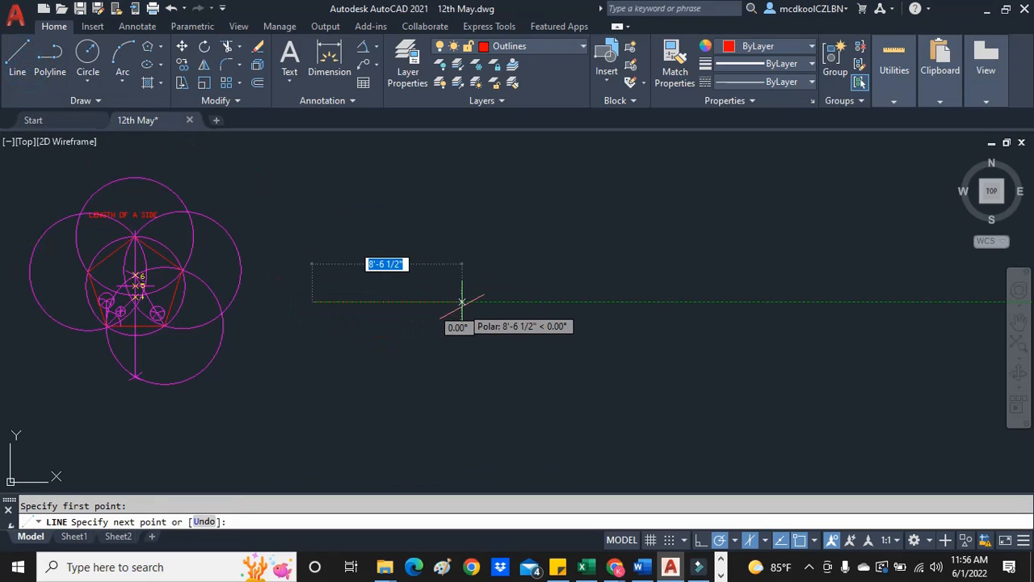
pyautogui.press('Return')
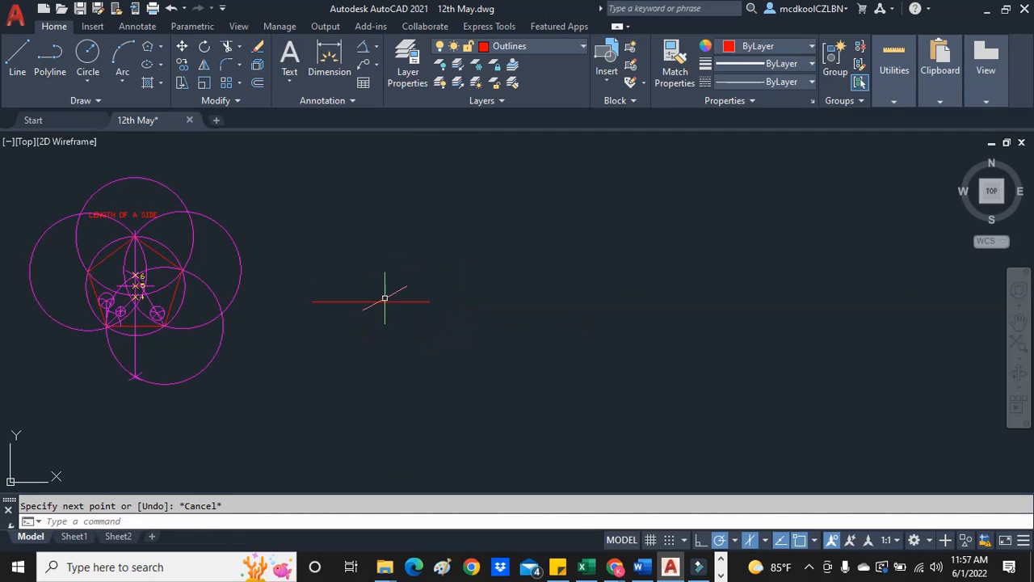
pyautogui.scroll(2, 385, 298)
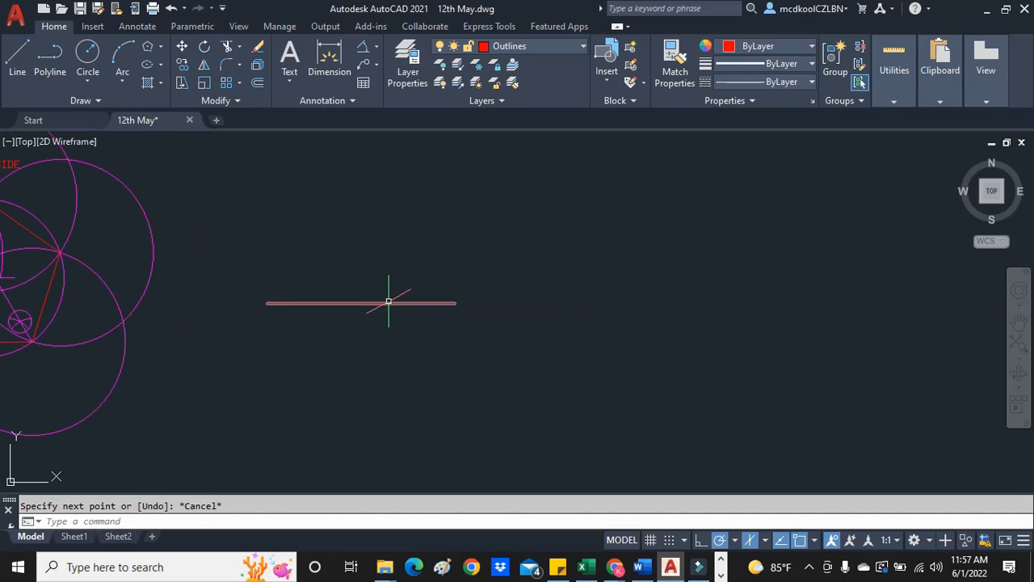
pyautogui.scroll(-2, 288, 308)
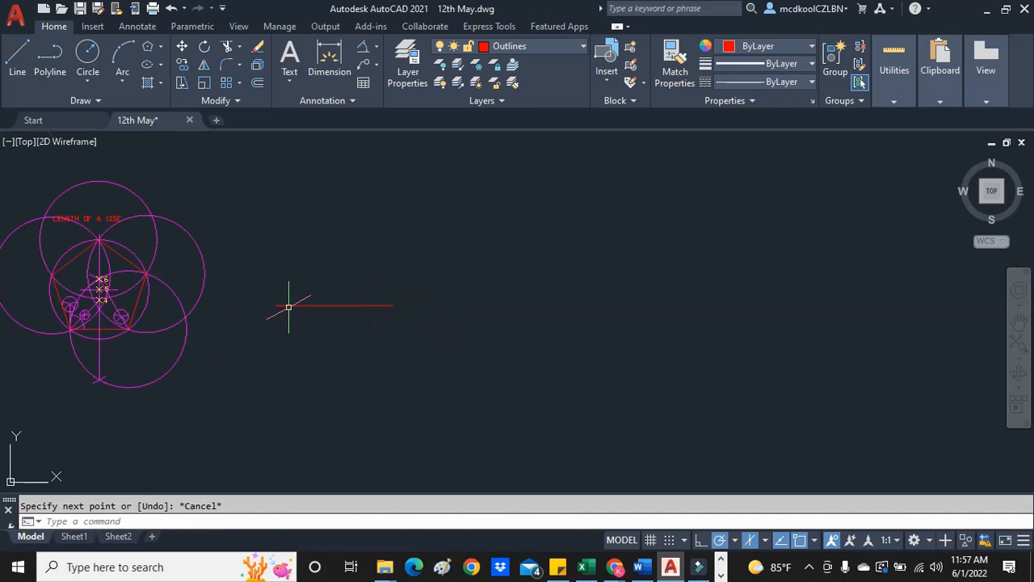
# Draw a slanted line from the horizontal line's left end, running down to the right at an acute angle.
pyautogui.click(17, 61)
pyautogui.scroll(2, 335, 330)
pyautogui.scroll(2, 323, 327)
pyautogui.click(201, 272)
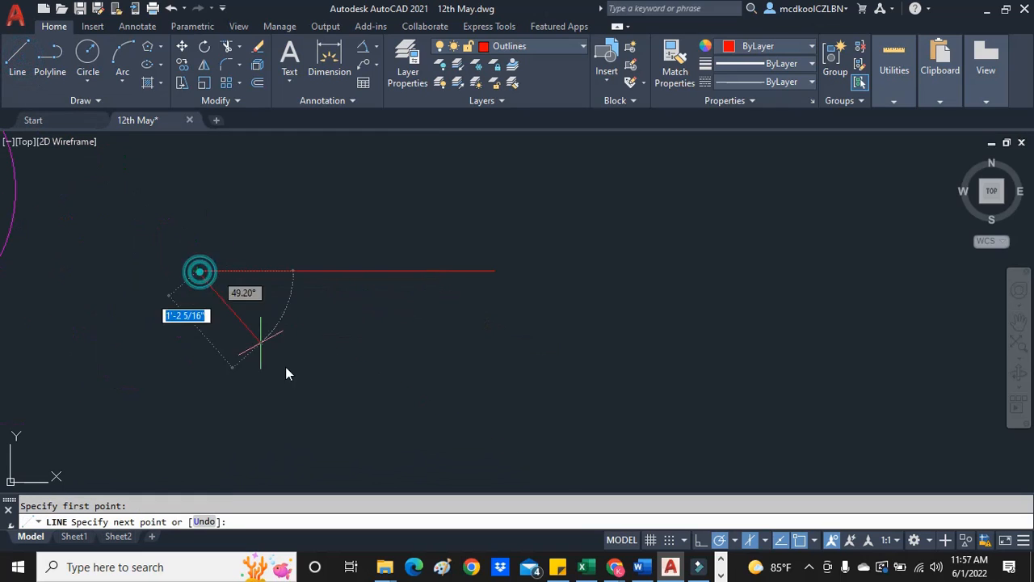
pyautogui.click(360, 396)
pyautogui.press('Escape')
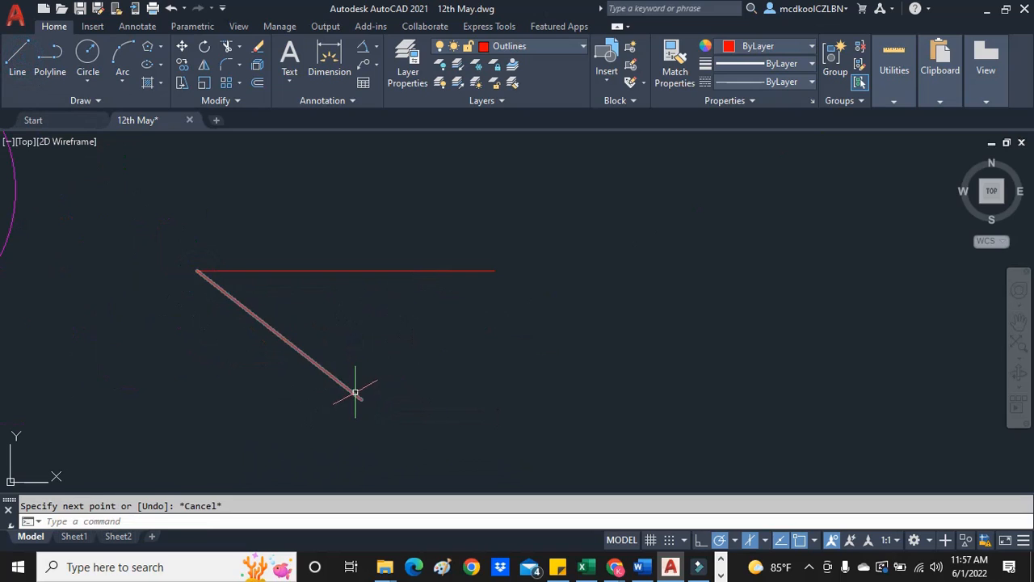
# Put both the slanted line and the horizontal line on the Construction layer.
pyautogui.click(564, 50)
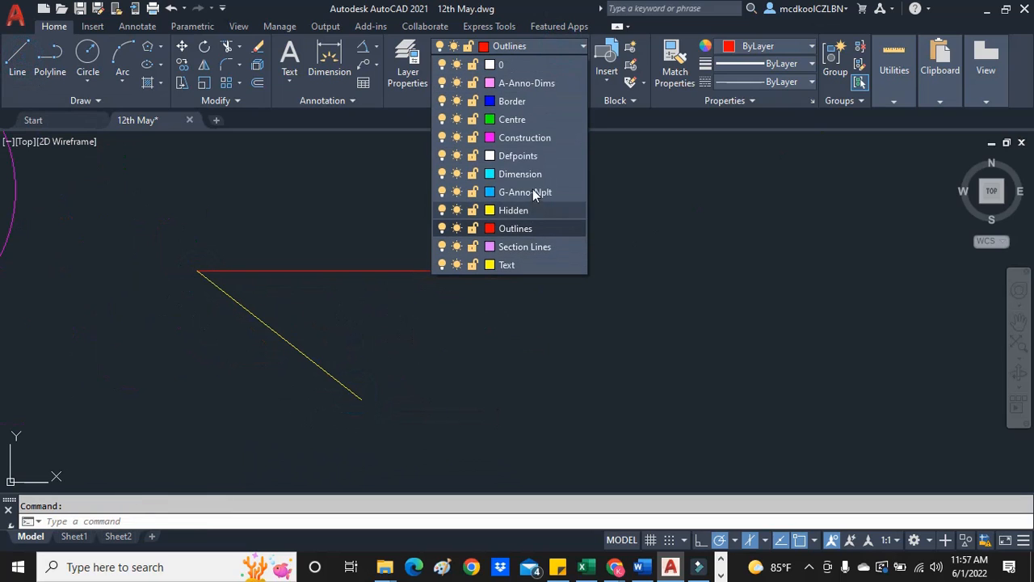
pyautogui.click(525, 138)
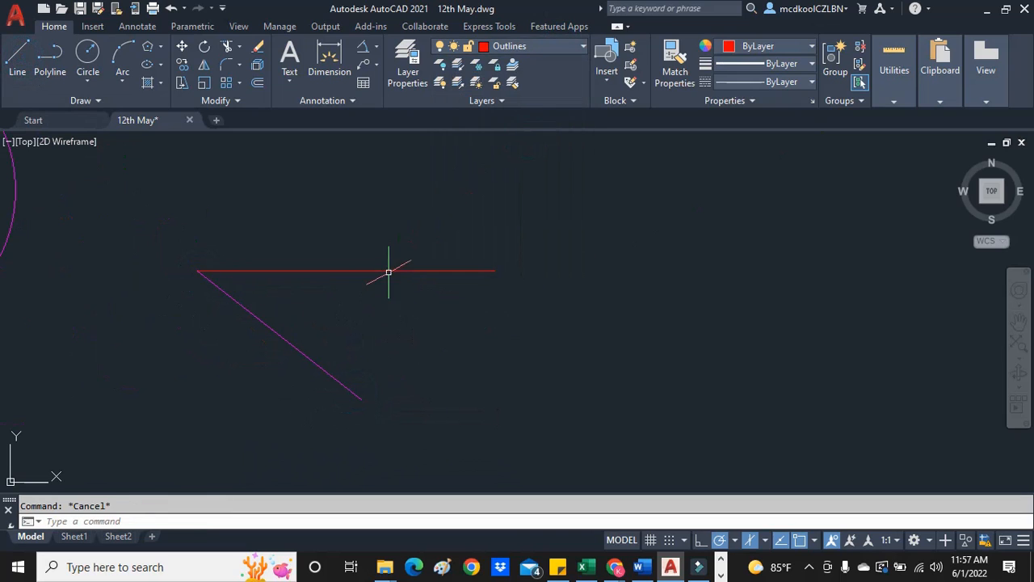
pyautogui.click(388, 273)
pyautogui.click(548, 49)
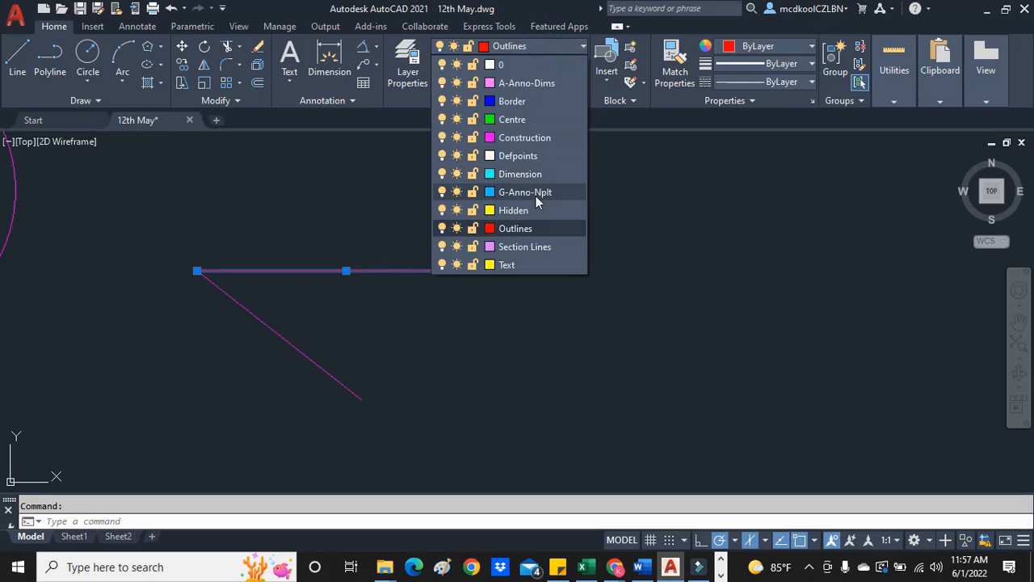
pyautogui.click(524, 139)
pyautogui.press('Escape')
# Draw a circle of 5" radius centered where the horizontal and slanted lines meet.
pyautogui.click(87, 53)
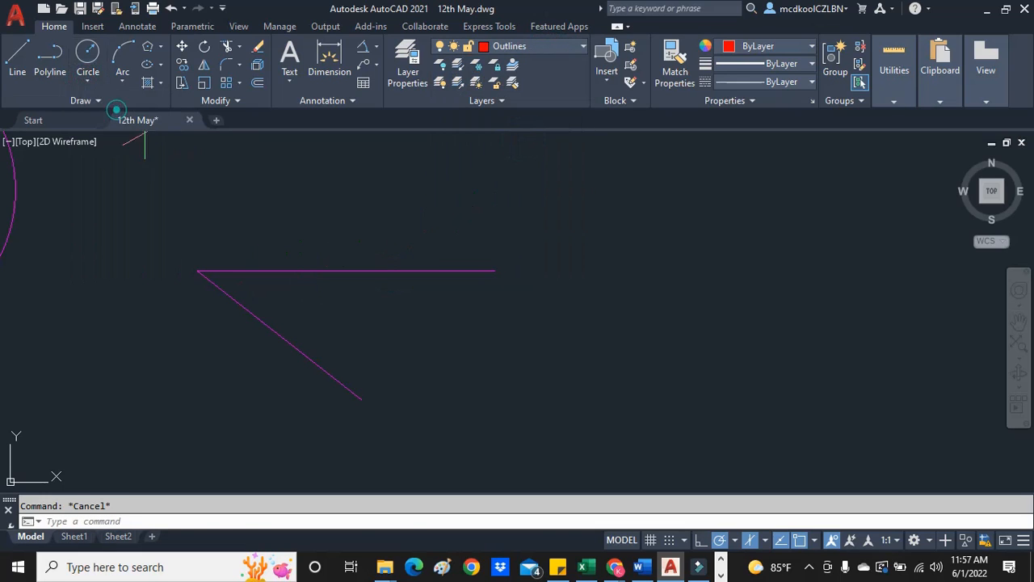
pyautogui.click(198, 272)
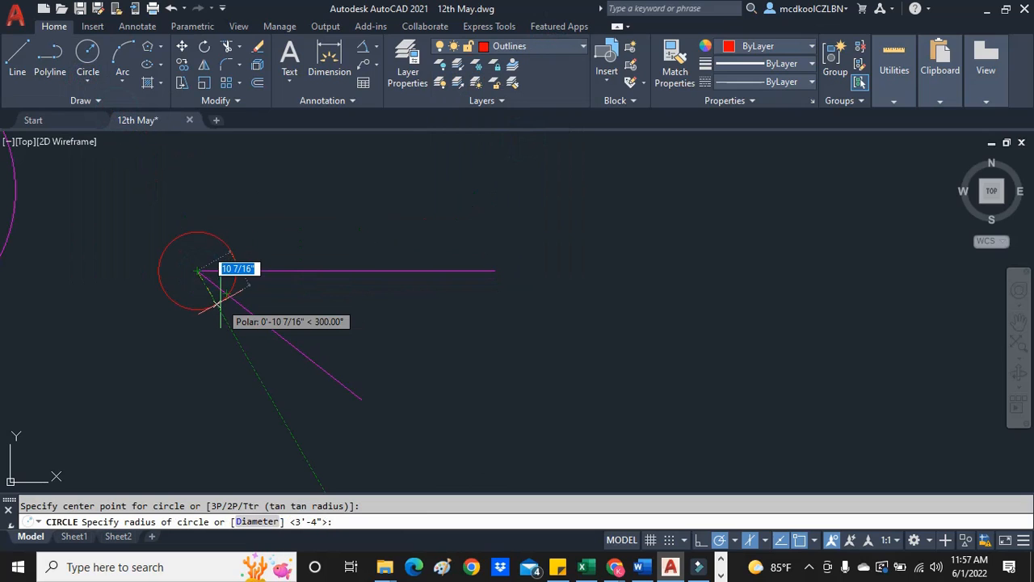
pyautogui.write('5')
pyautogui.press('Return')
pyautogui.scroll(5, 217, 298)
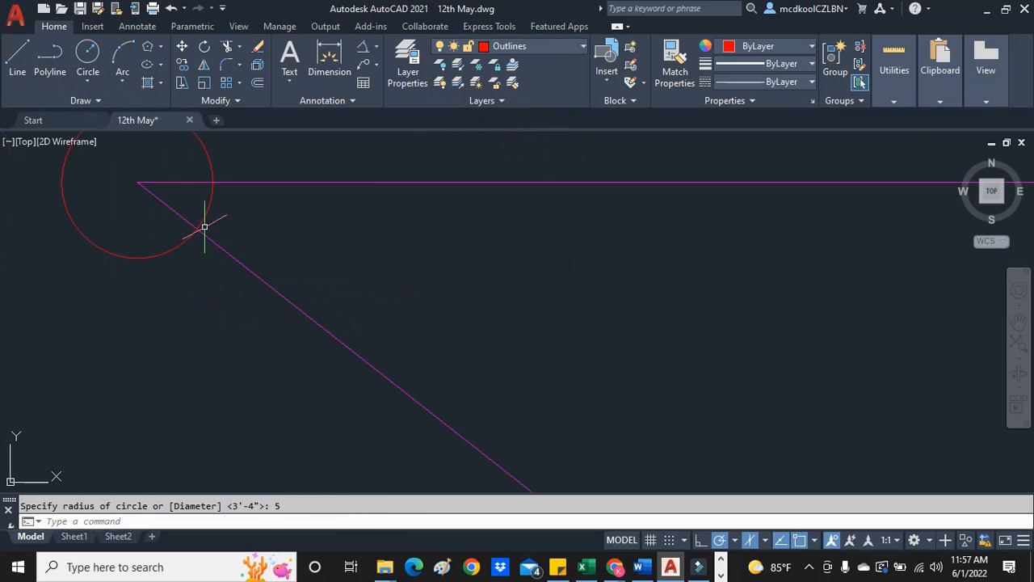
pyautogui.click(204, 219)
pyautogui.rightClick(204, 219)
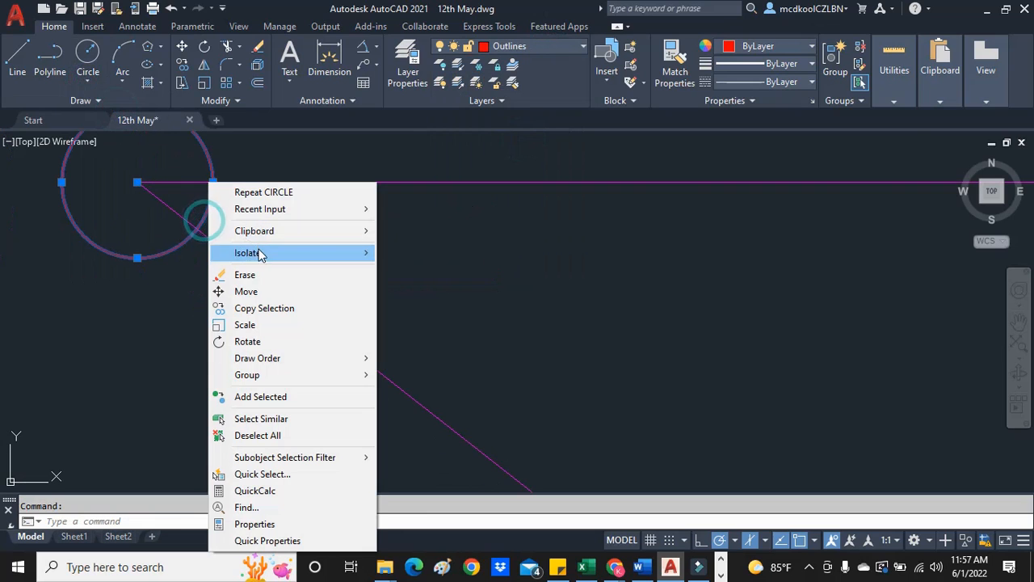
pyautogui.click(252, 290)
pyautogui.press('Escape')
# Draw three connected temporary lines crossing the small circle on both sides of the slanted line as trim boundaries.
pyautogui.click(16, 60)
pyautogui.click(187, 192)
pyautogui.click(271, 221)
pyautogui.click(173, 300)
pyautogui.click(137, 235)
pyautogui.press('Escape')
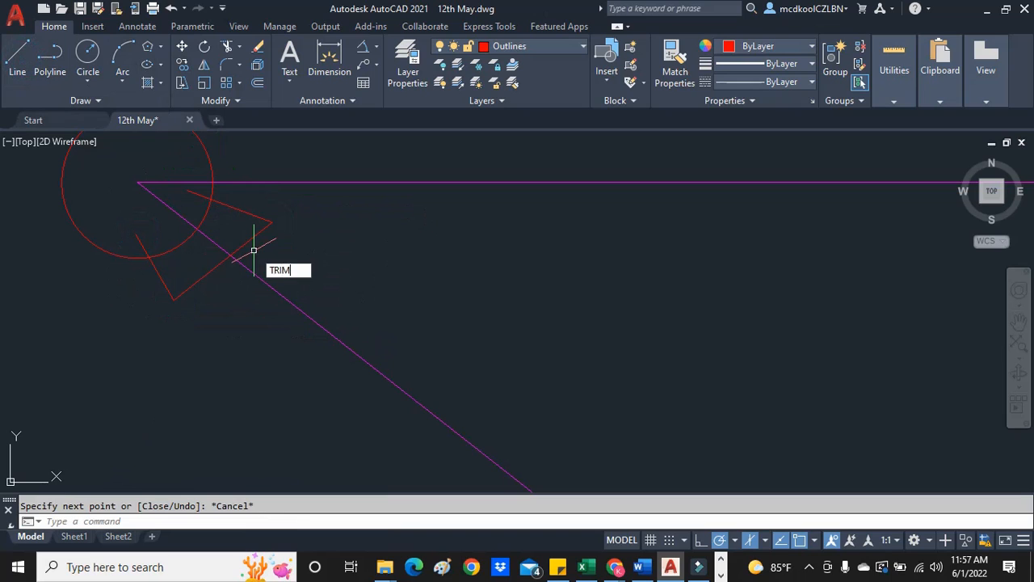
# Trim the small circle to a short arc across the slanted line and erase the three temporary lines.
pyautogui.write('TRIM')
pyautogui.press('Return')
pyautogui.click(211, 191)
pyautogui.press('Escape')
pyautogui.click(149, 261)
pyautogui.click(202, 277)
pyautogui.click(257, 213)
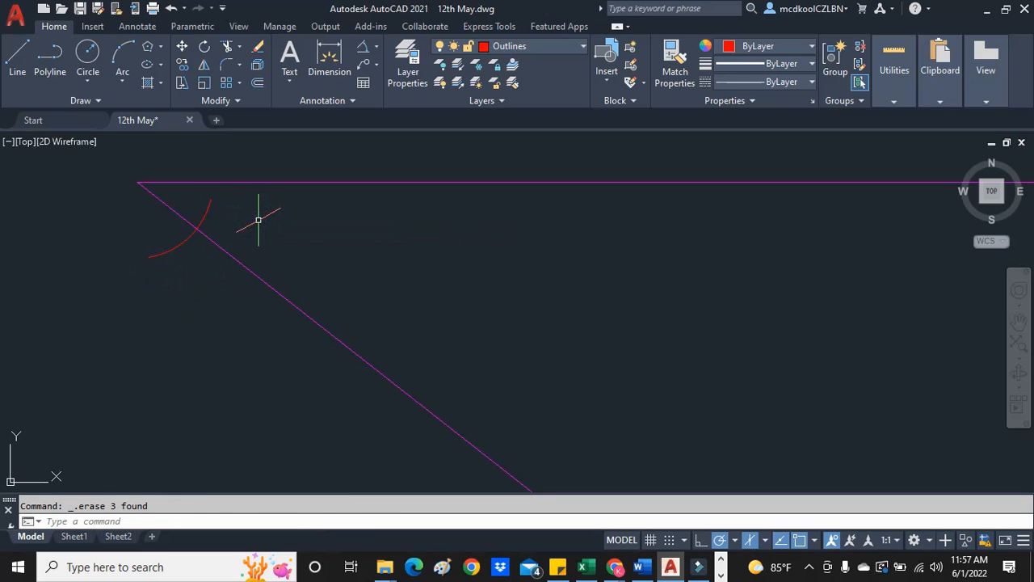
# Copy the arc four times along the slanted line to mark five equal divisions, using the lines' shared endpoint as base point.
pyautogui.rightClick(230, 224)
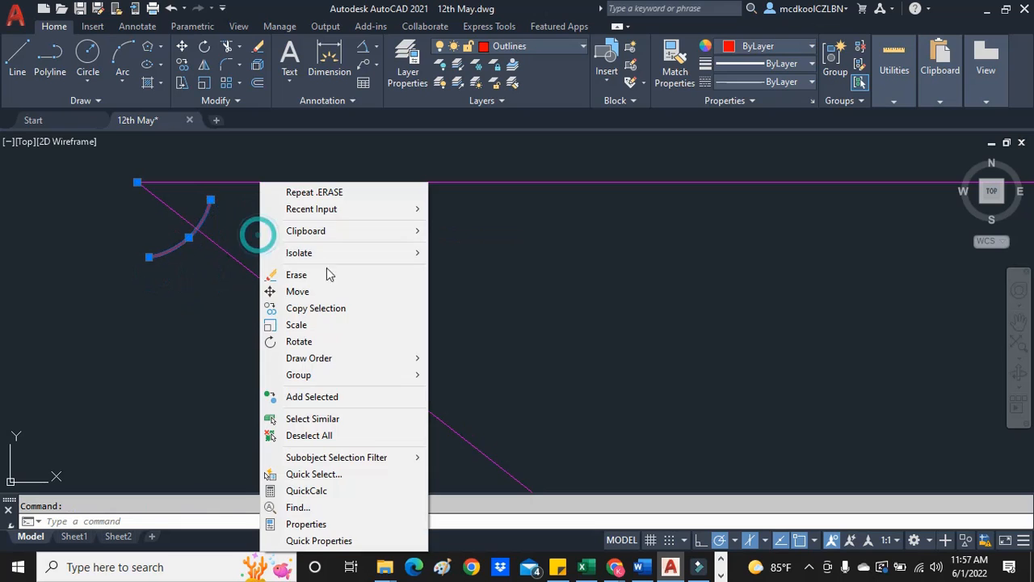
pyautogui.click(319, 307)
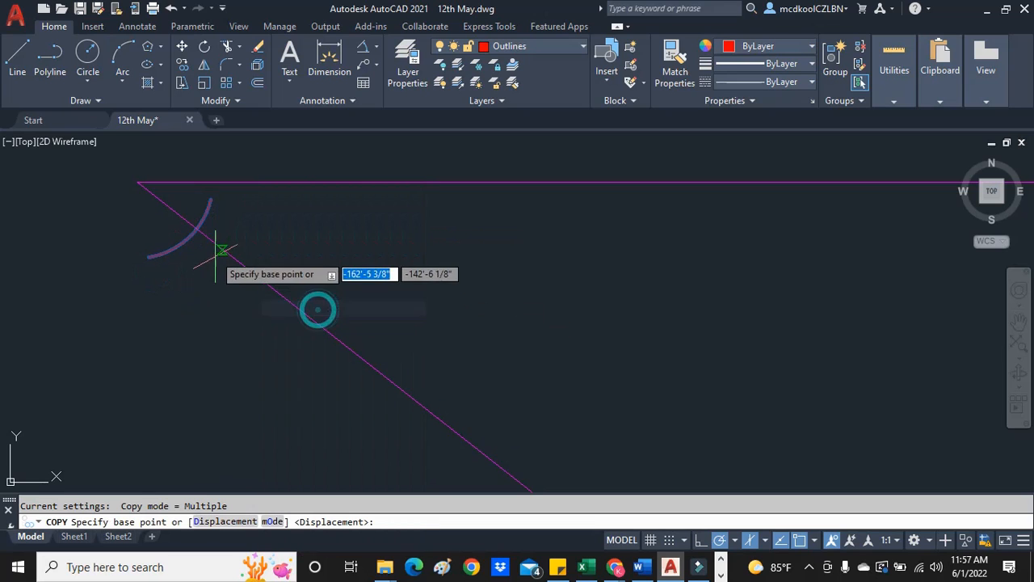
pyautogui.click(137, 183)
pyautogui.click(255, 276)
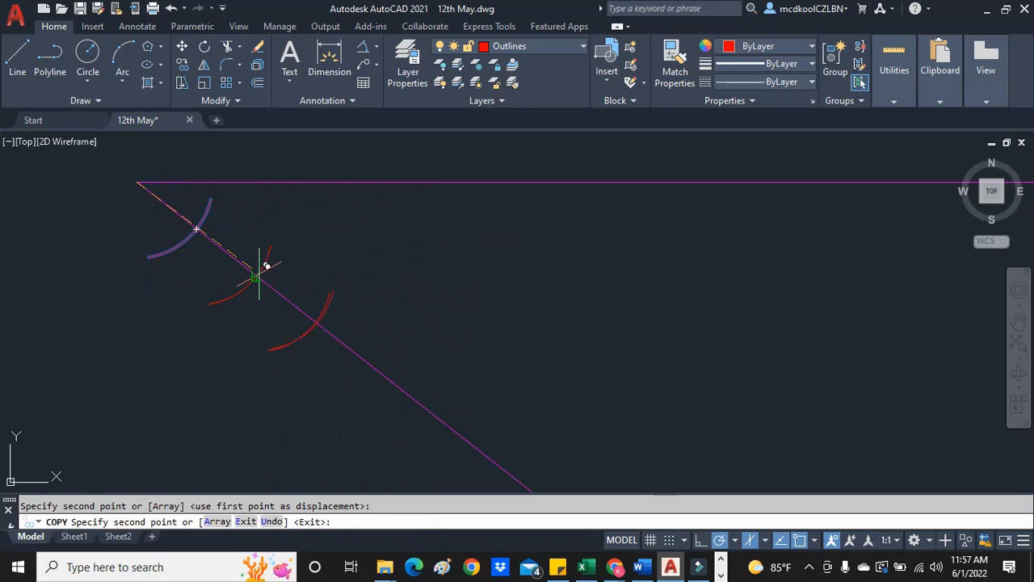
pyautogui.click(315, 324)
pyautogui.click(372, 358)
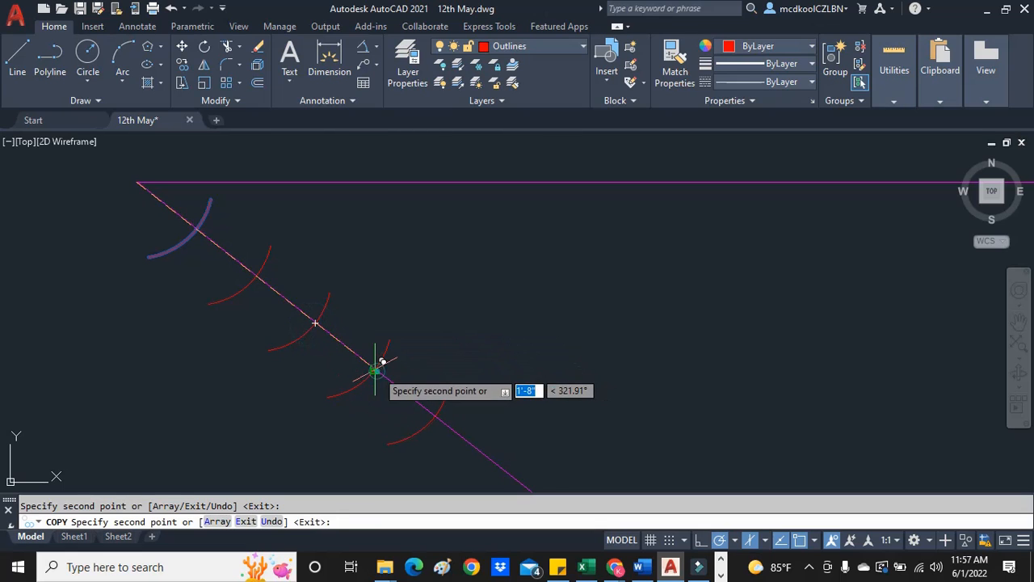
pyautogui.press('Escape')
# Draw a line from the fifth division mark on the slanted line to the horizontal line's right end.
pyautogui.scroll(-2, 368, 316)
pyautogui.click(21, 69)
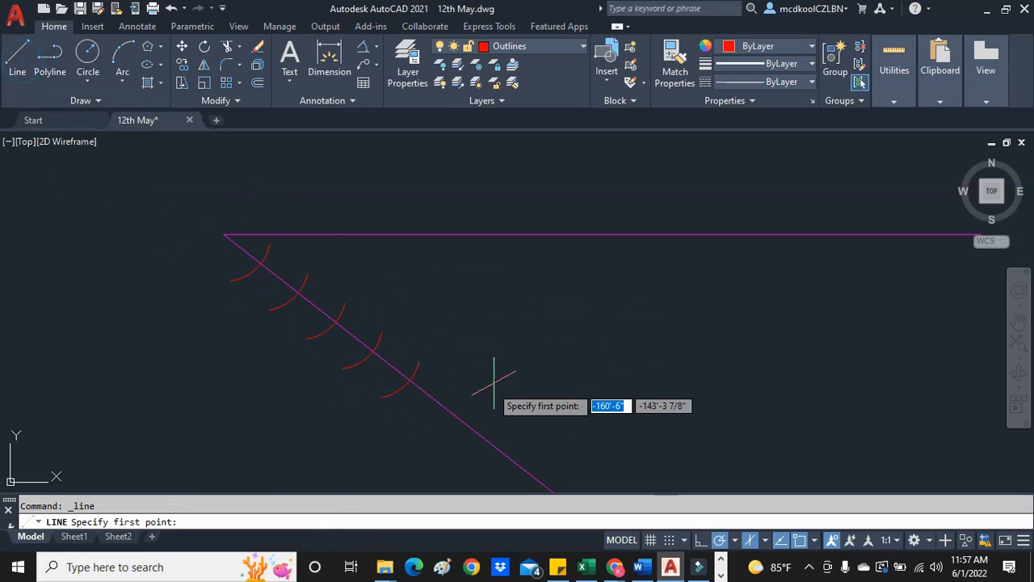
pyautogui.click(409, 378)
pyautogui.scroll(-4, 679, 299)
pyautogui.scroll(2, 736, 289)
pyautogui.click(816, 265)
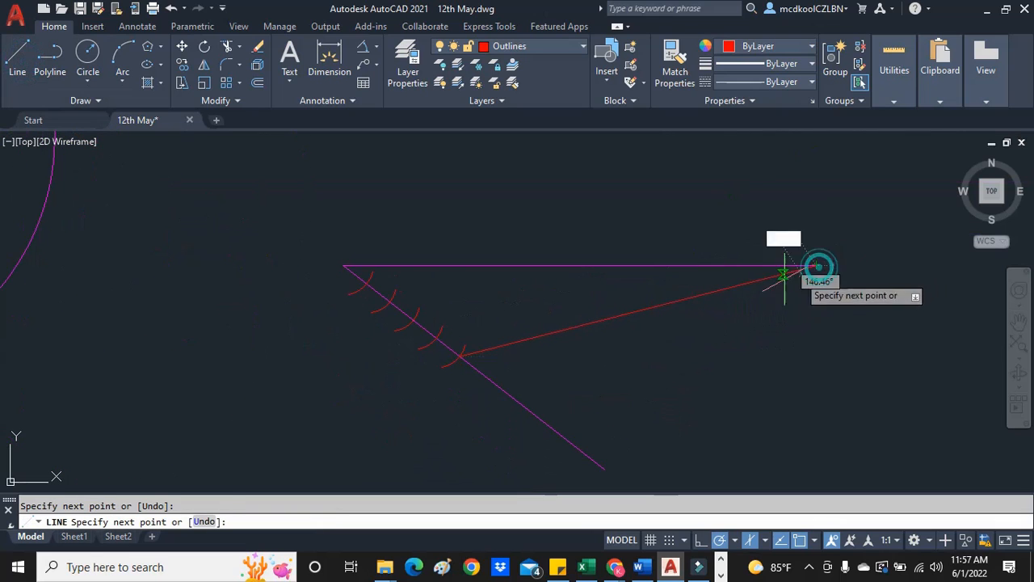
pyautogui.press('Escape')
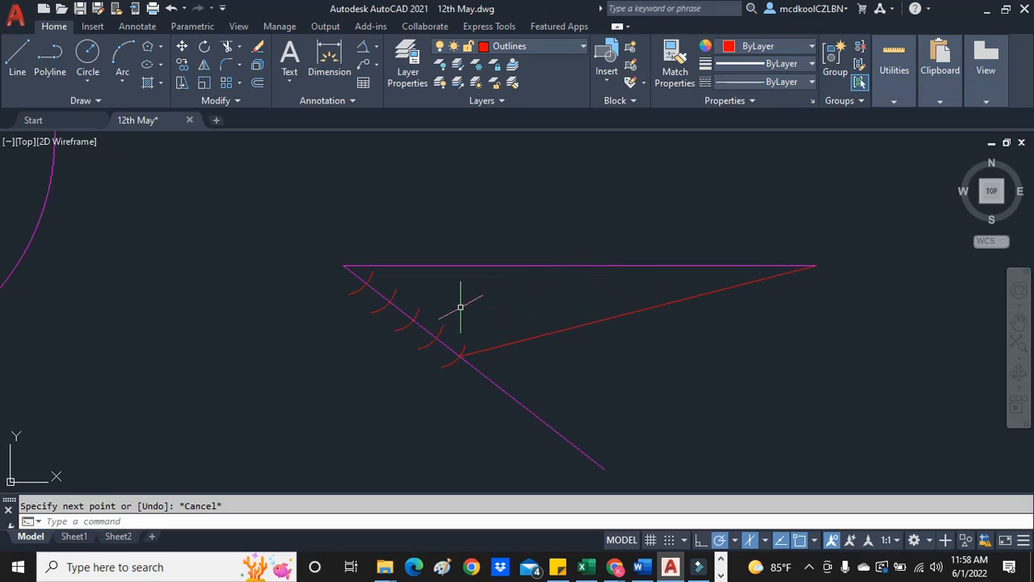
# Copy the closing line from the fifth division mark to the second division mark to get a parallel line.
pyautogui.click(13, 70)
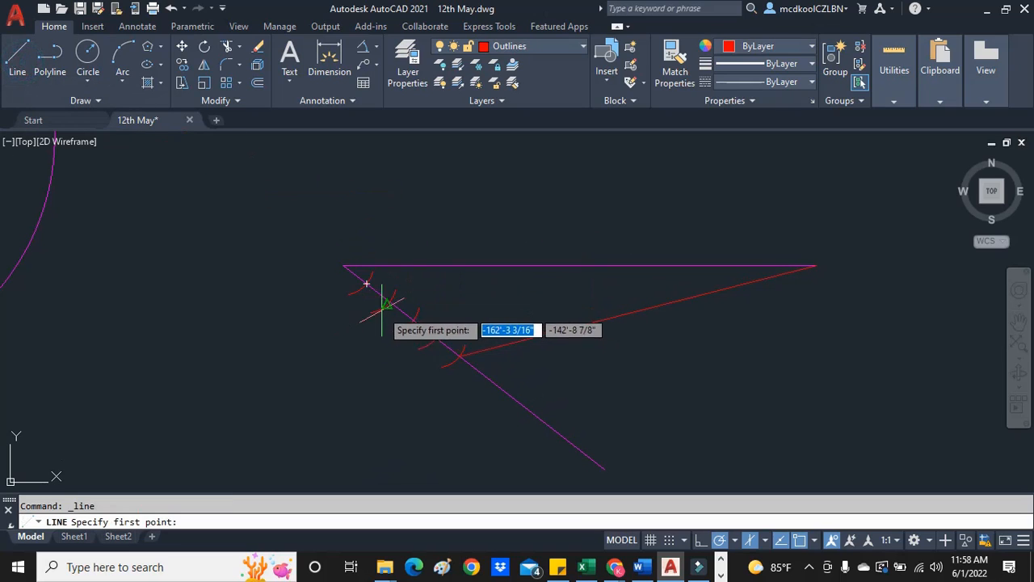
pyautogui.press('Escape')
pyautogui.rightClick(534, 336)
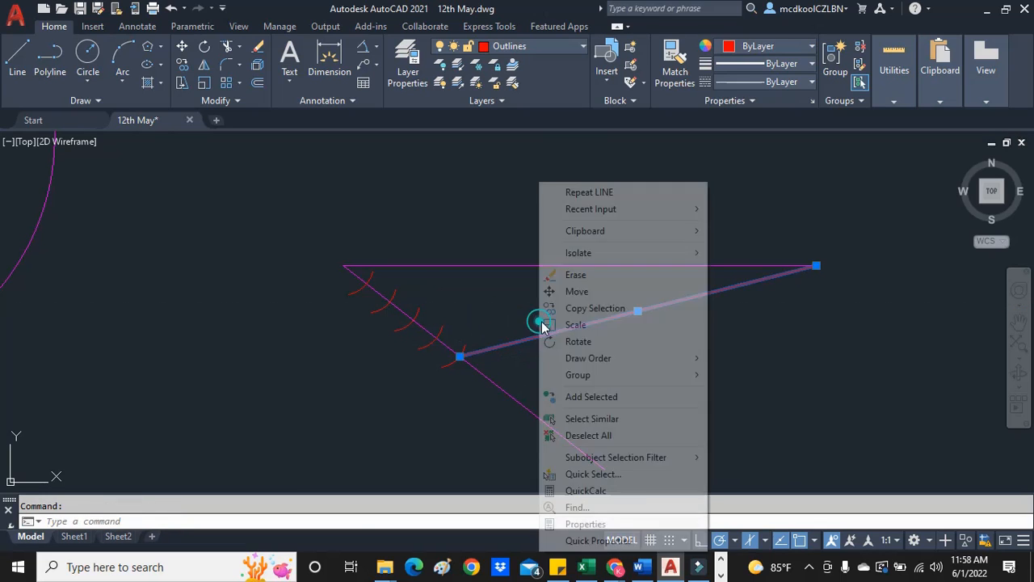
pyautogui.click(598, 306)
pyautogui.click(459, 356)
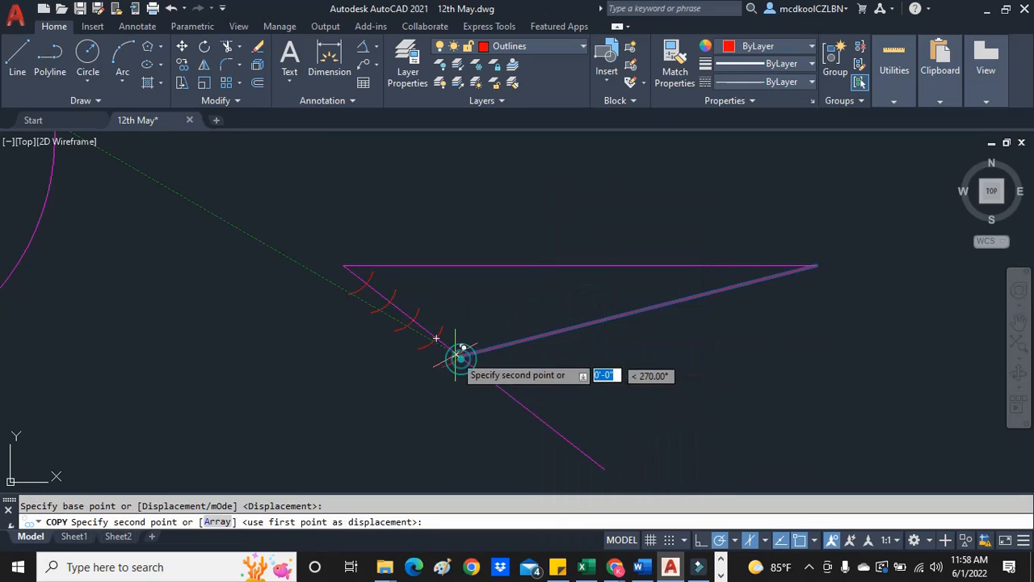
pyautogui.click(391, 300)
pyautogui.press('Escape')
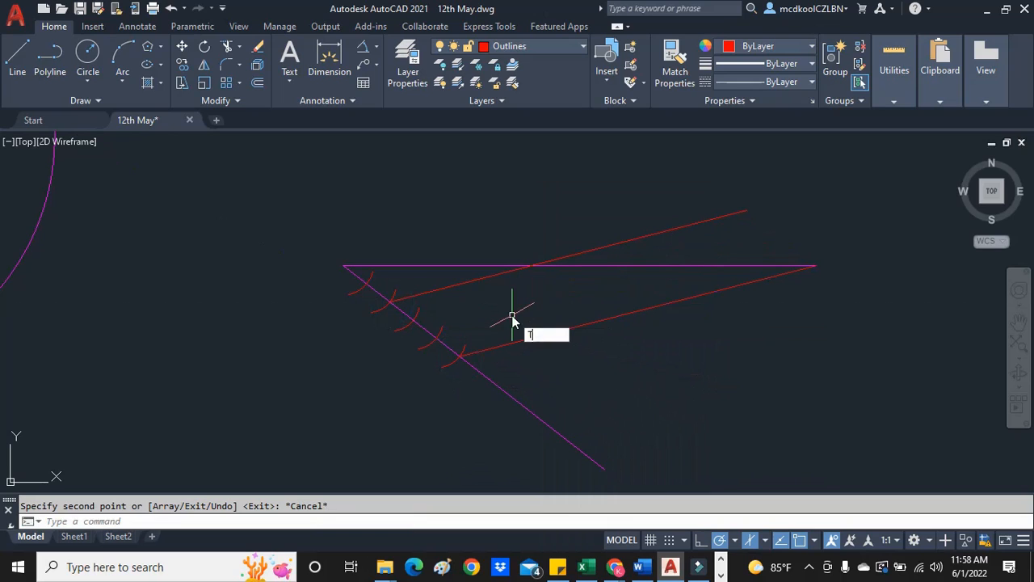
# Trim off the part of the copied parallel line that extends above the horizontal line.
pyautogui.write('TRIM')
pyautogui.press('Return')
pyautogui.click(577, 254)
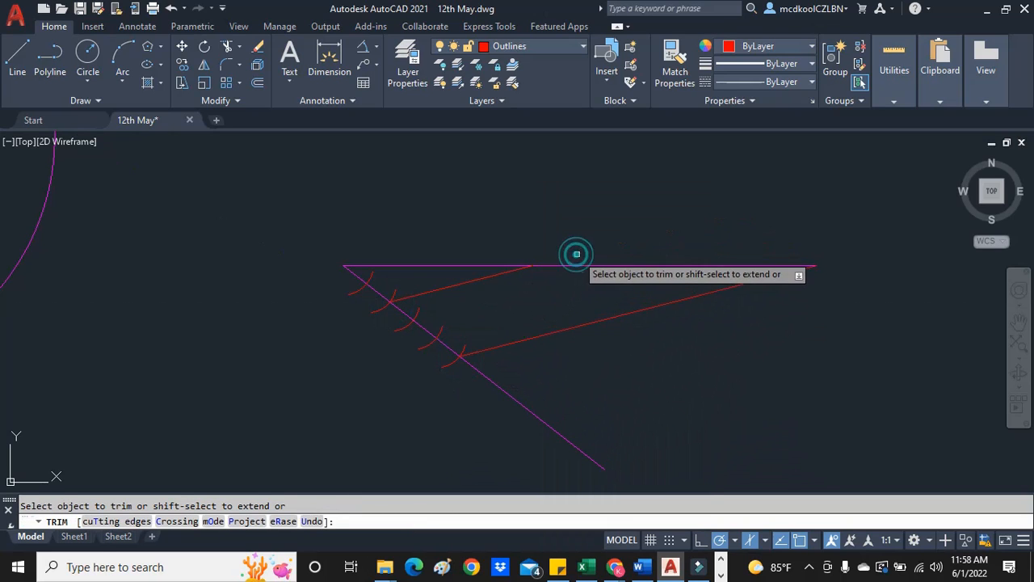
pyautogui.press('Escape')
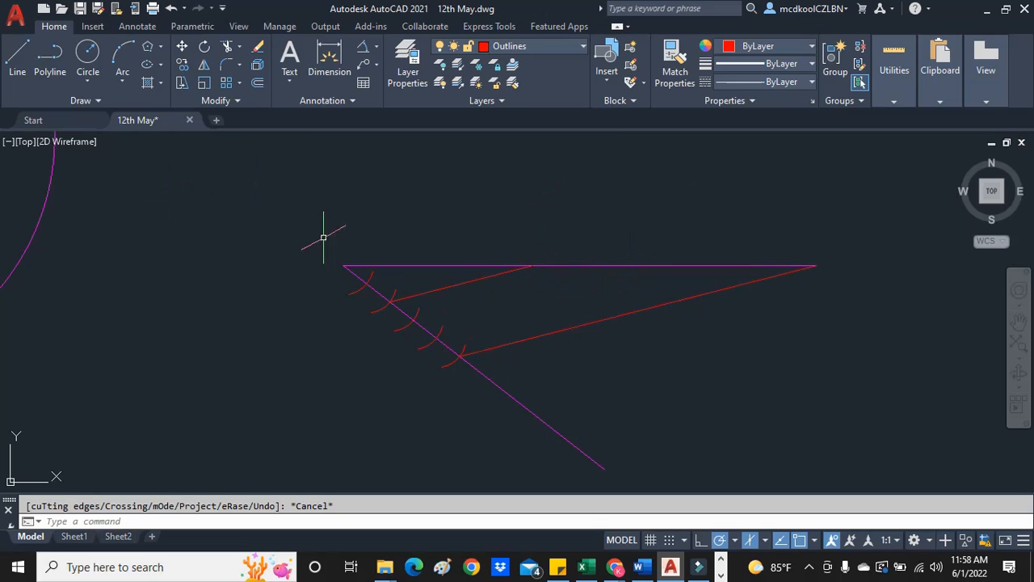
# Draw a circle centered on the horizontal line's left end with its radius reaching the right end, 6'-8".
pyautogui.scroll(-2, 571, 305)
pyautogui.scroll(2, 686, 251)
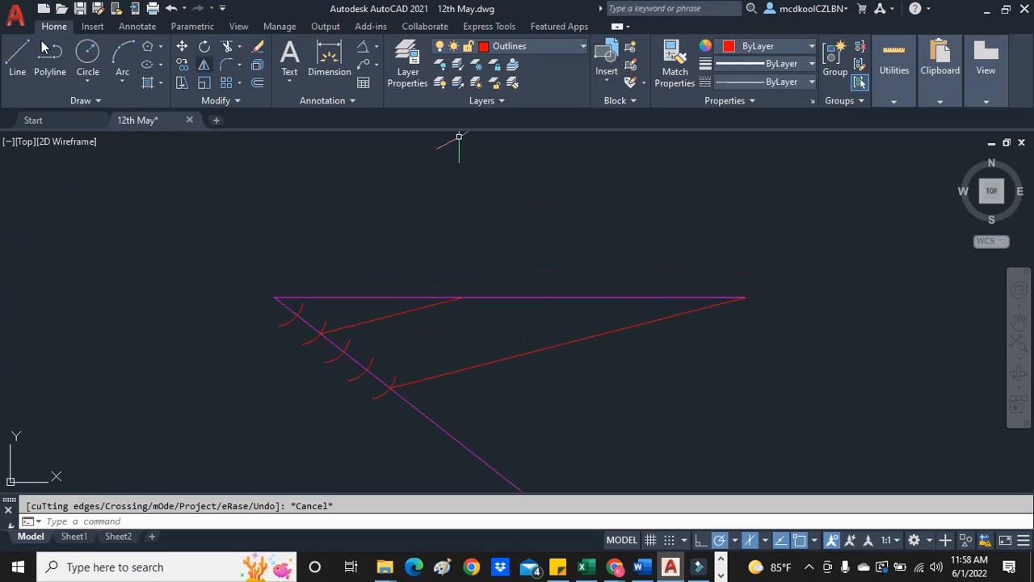
pyautogui.click(87, 80)
pyautogui.click(113, 106)
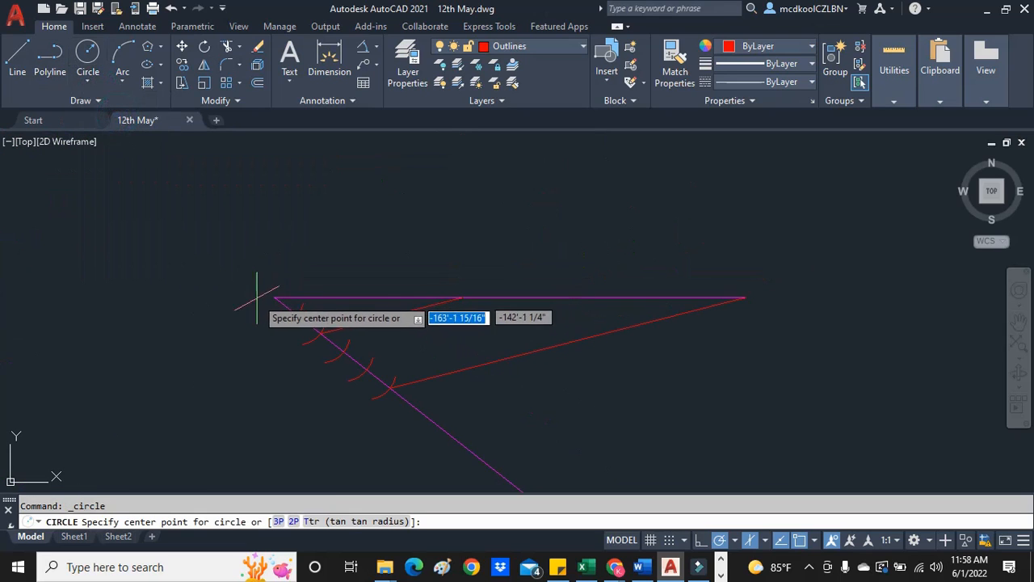
pyautogui.click(274, 297)
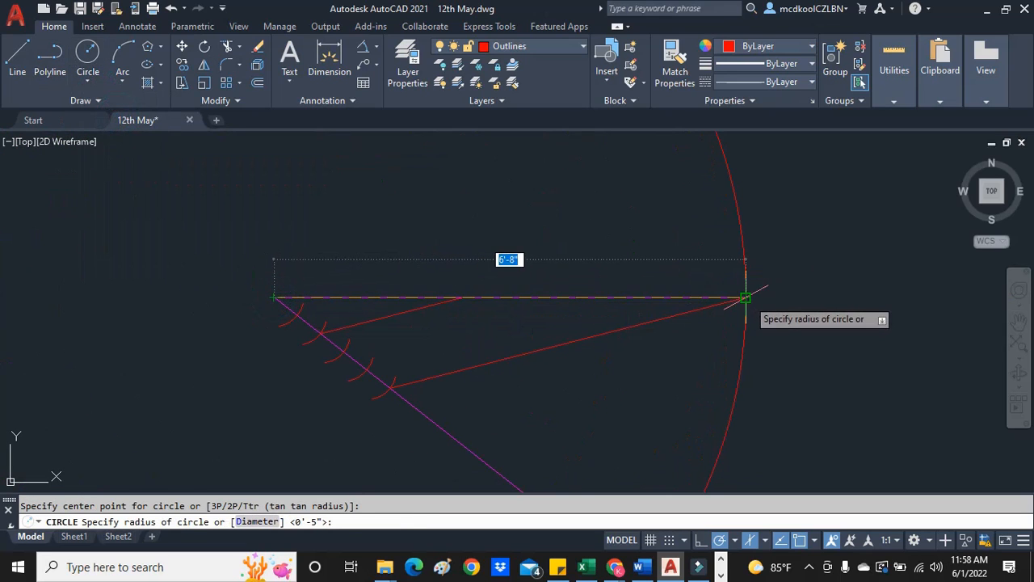
pyautogui.click(745, 297)
# Draw a circle centered on the horizontal line's right end with its radius reaching the left end, 6'-8".
pyautogui.click(87, 56)
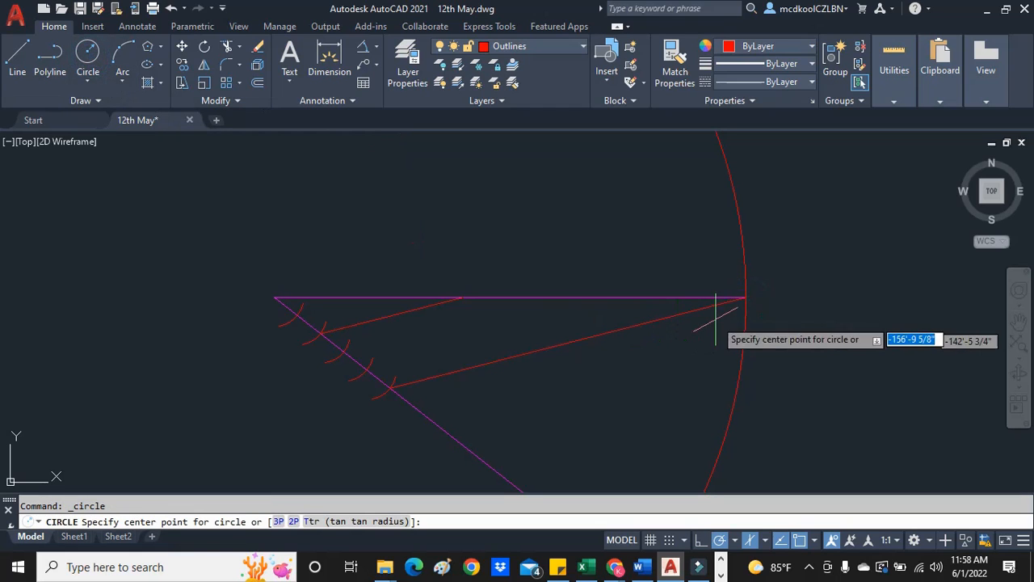
pyautogui.click(745, 298)
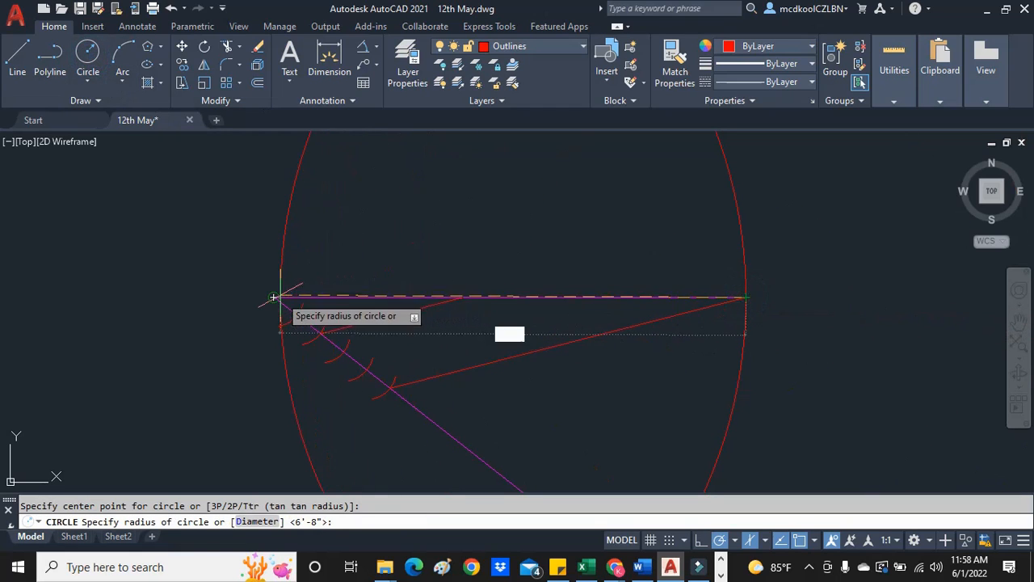
pyautogui.click(274, 297)
pyautogui.scroll(-3, 311, 323)
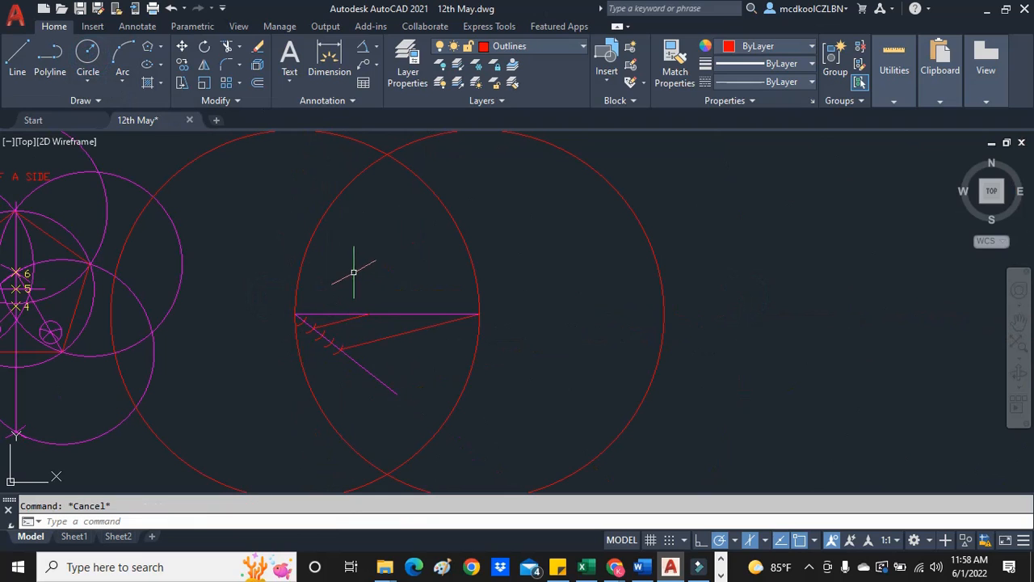
# Make Construction the current layer and draw a vertical line between the upper and lower intersections of the two large circles.
pyautogui.click(16, 72)
pyautogui.press('Escape')
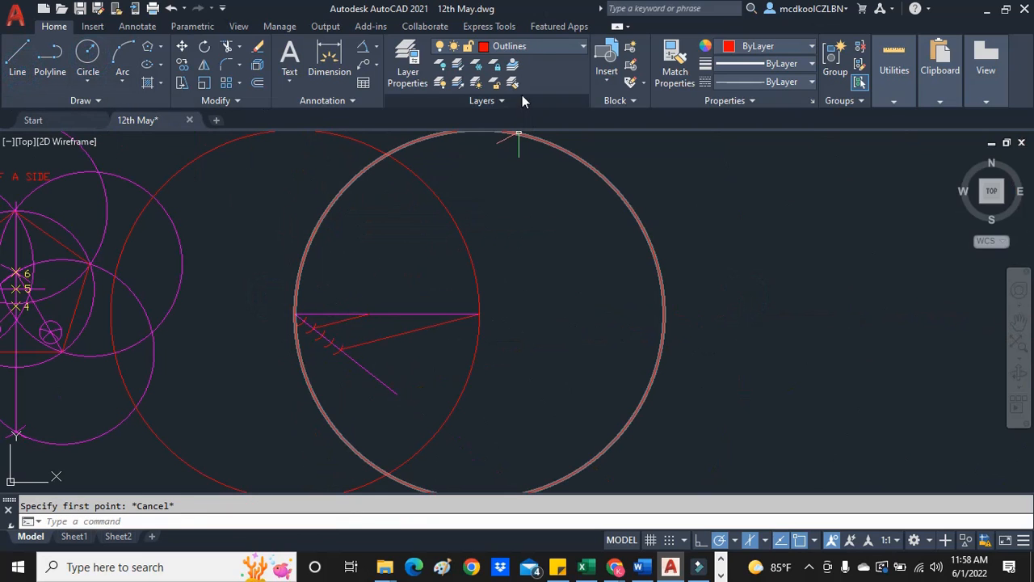
pyautogui.click(535, 47)
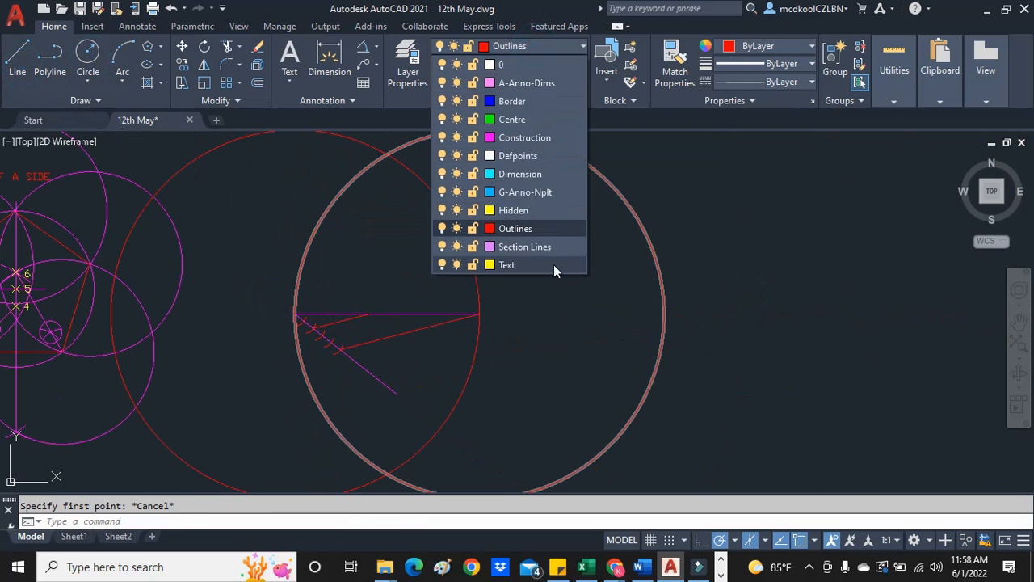
pyautogui.click(523, 138)
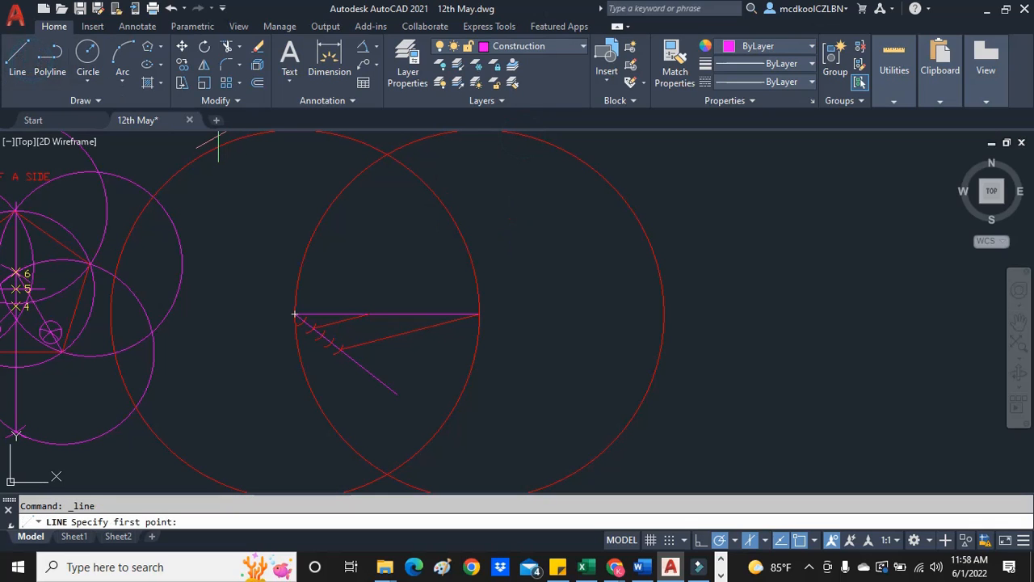
pyautogui.click(388, 154)
pyautogui.click(389, 467)
# Move the vertical line and both large circles to the Construction layer.
pyautogui.moveTo(426, 485)
pyautogui.mouseDown()
pyautogui.moveTo(364, 443)
pyautogui.moveTo(380, 477)
pyautogui.mouseUp()
pyautogui.click(528, 46)
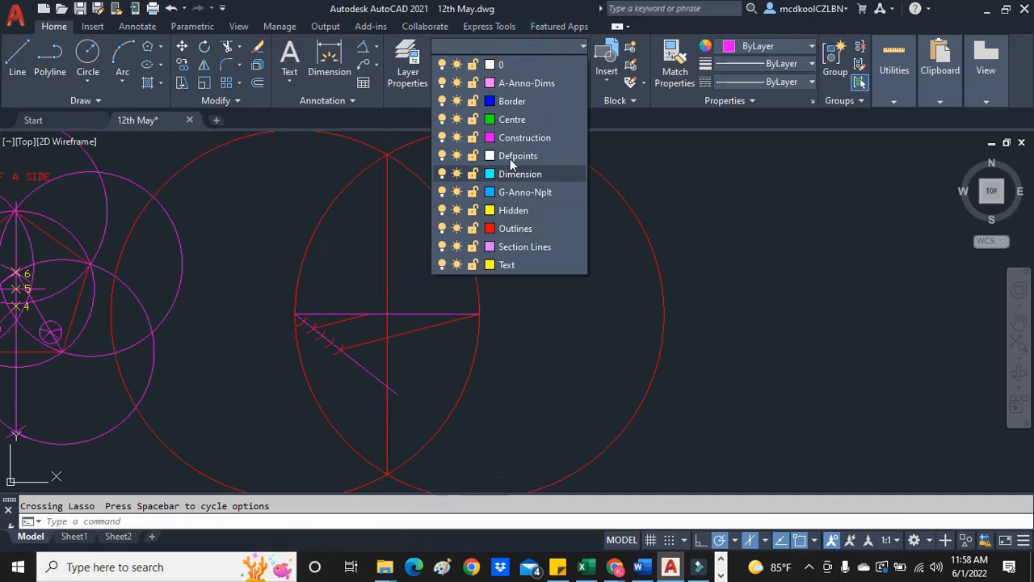
pyautogui.click(513, 142)
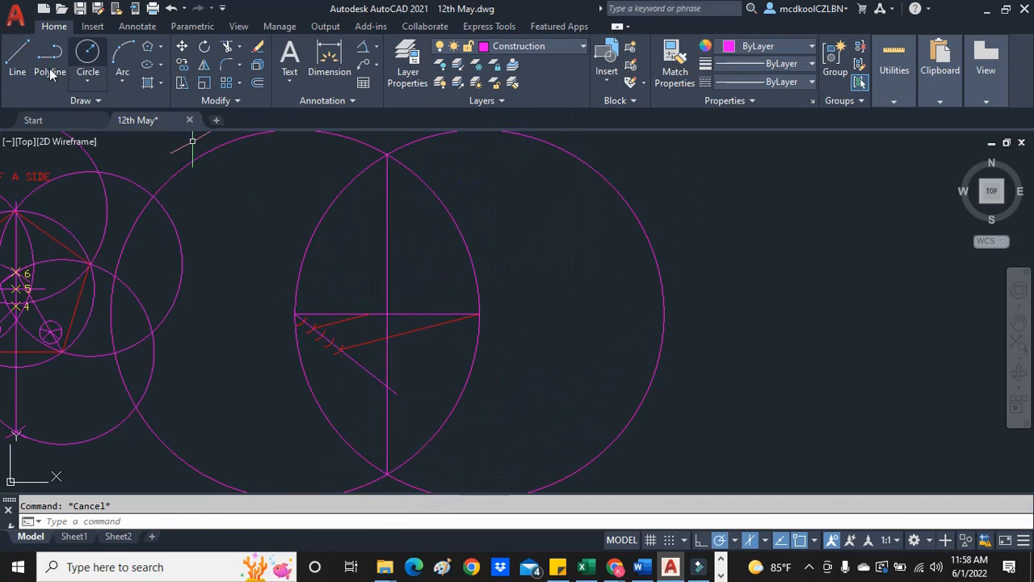
# Draw a circle centered where the vertical line crosses the horizontal line, with its radius reaching the horizontal line's left end, 3'-4".
pyautogui.click(88, 82)
pyautogui.click(120, 102)
pyautogui.scroll(3, 393, 335)
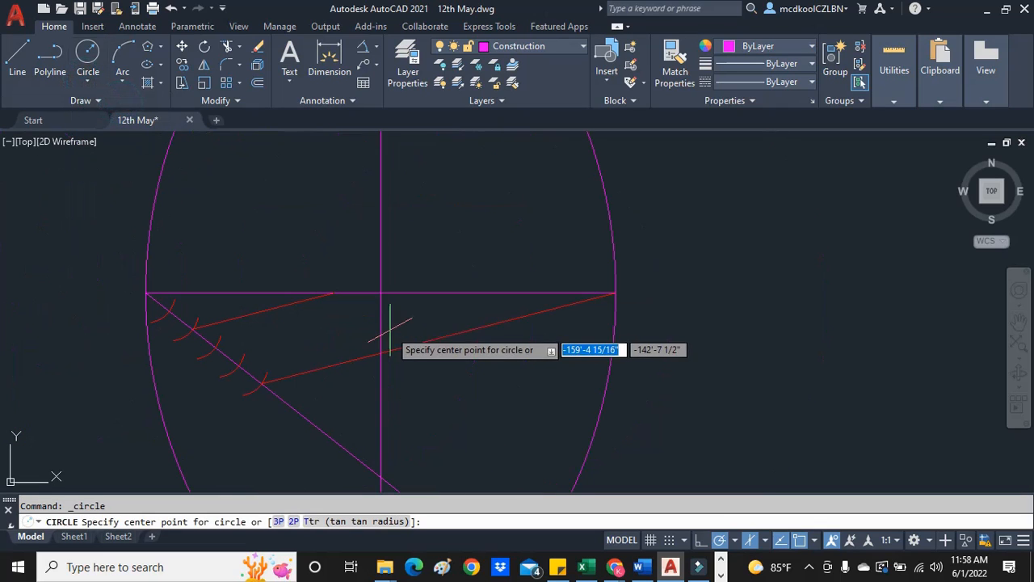
pyautogui.click(381, 292)
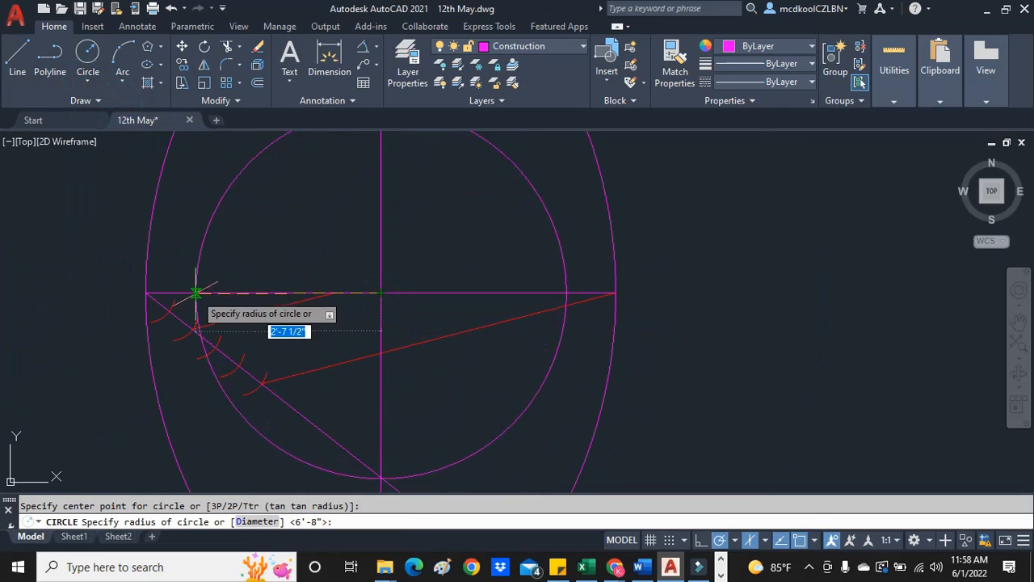
pyautogui.click(146, 293)
pyautogui.press('Escape')
pyautogui.scroll(-3, 266, 288)
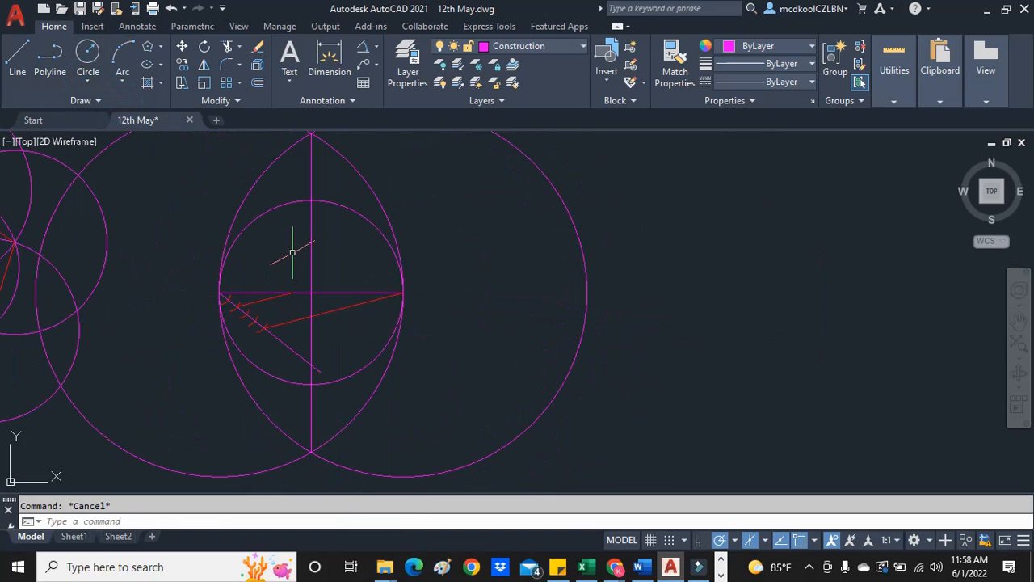
# Place a point at the upper intersection of the two large circles.
pyautogui.scroll(-2, 293, 253)
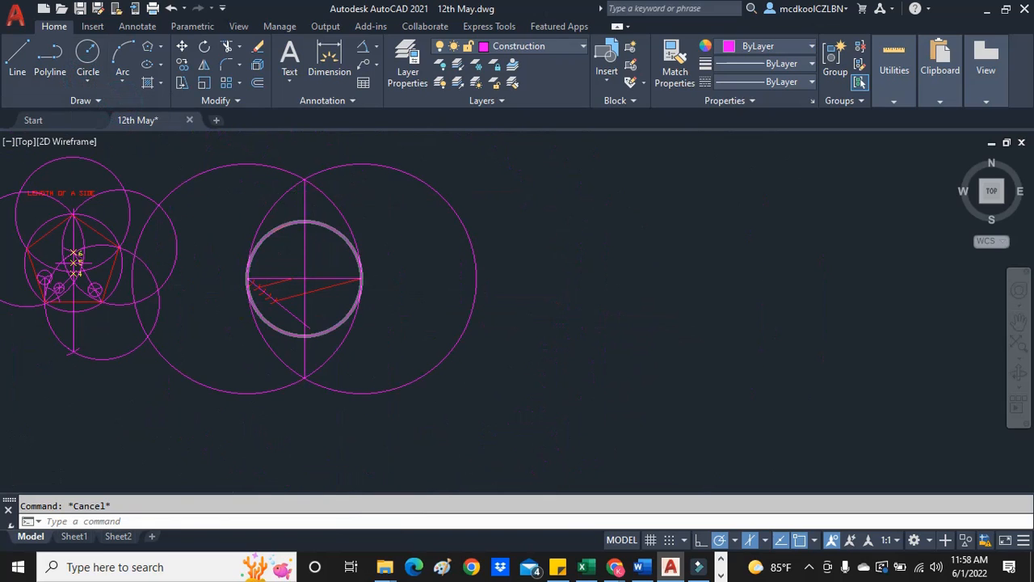
pyautogui.scroll(2, 282, 219)
pyautogui.scroll(2, 347, 169)
pyautogui.scroll(-2, 343, 186)
pyautogui.scroll(2, 303, 136)
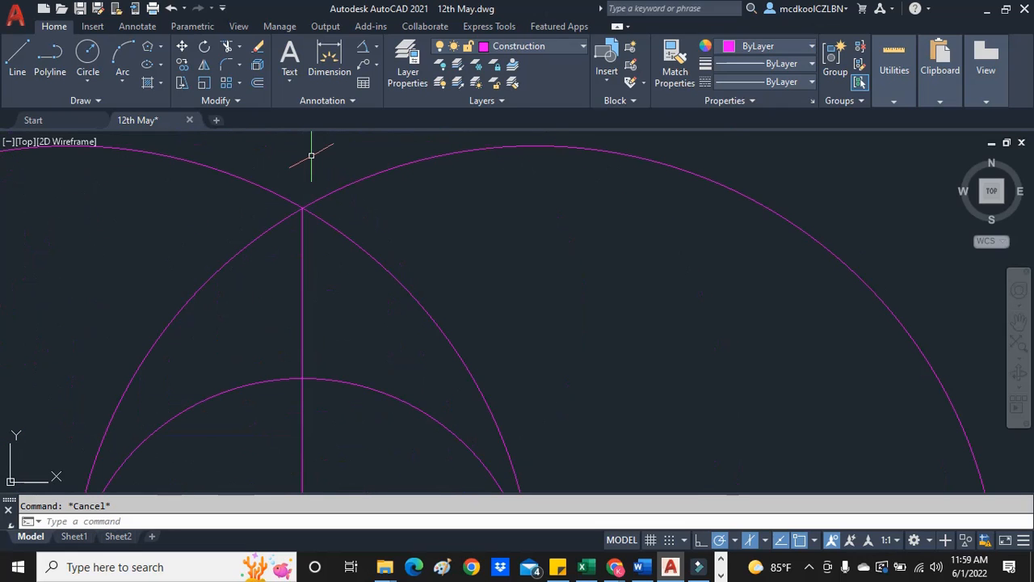
pyautogui.write('NT')
pyautogui.press('Return')
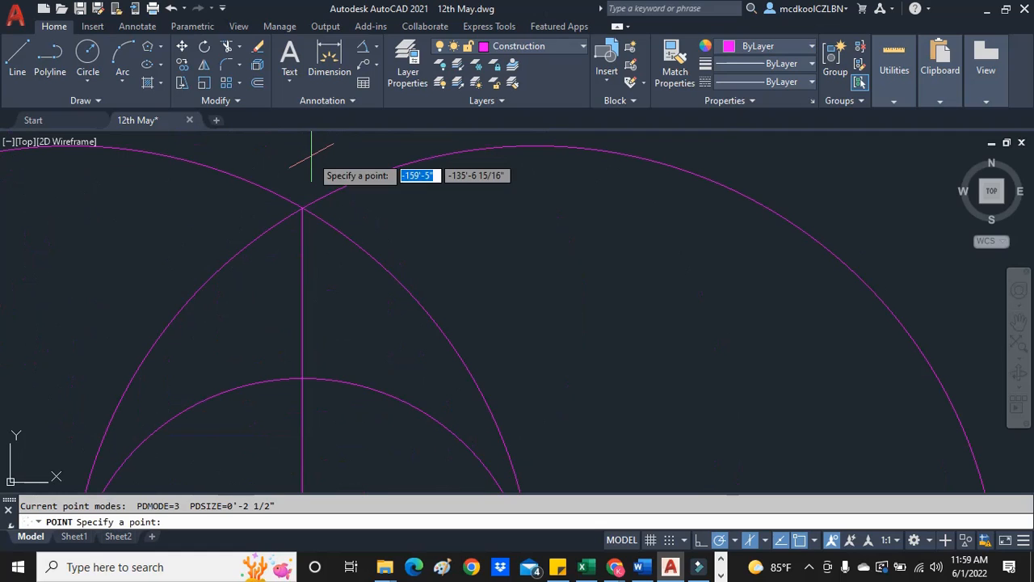
pyautogui.click(303, 209)
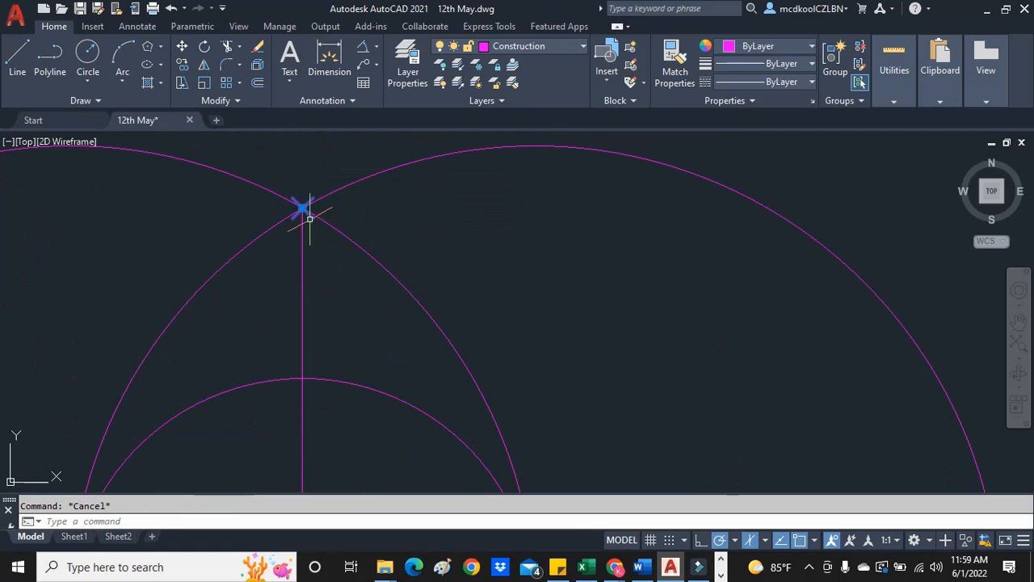
# Move the point at the circles' upper intersection to the Text layer.
pyautogui.click(543, 46)
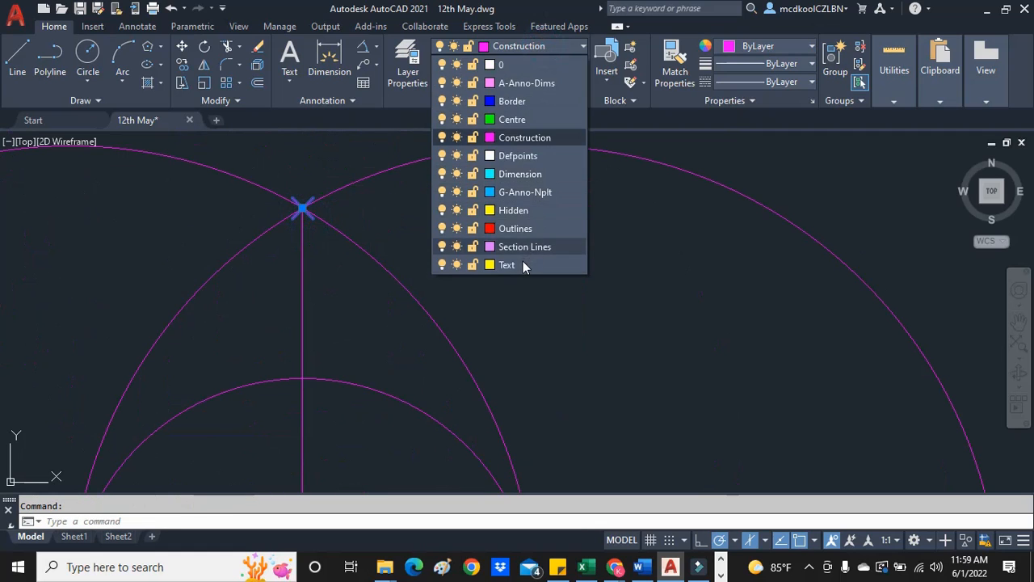
pyautogui.press('Escape')
pyautogui.scroll(-3, 393, 238)
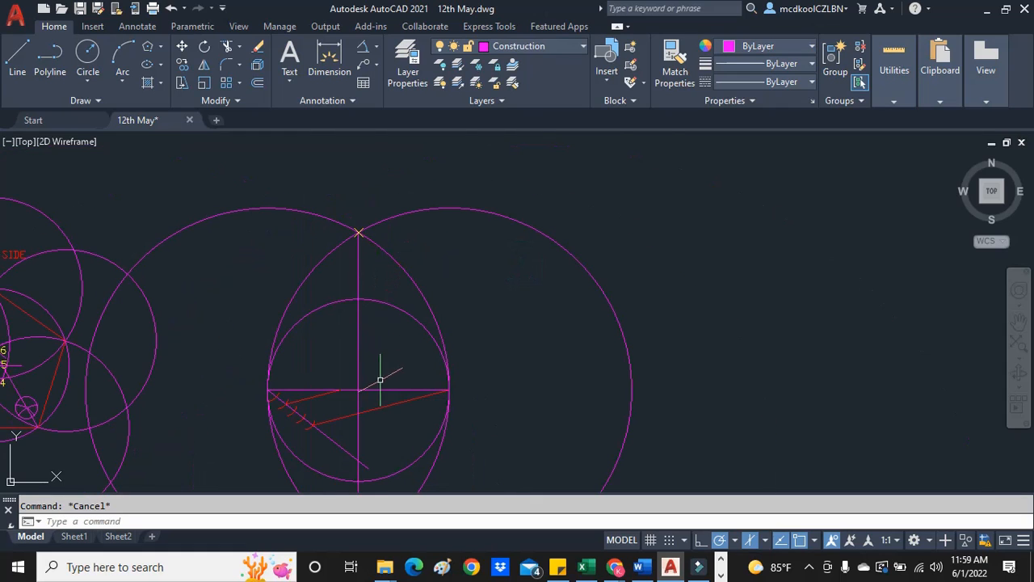
# Add the text label 2 beside the second division mark on the slanted line.
pyautogui.scroll(4, 288, 431)
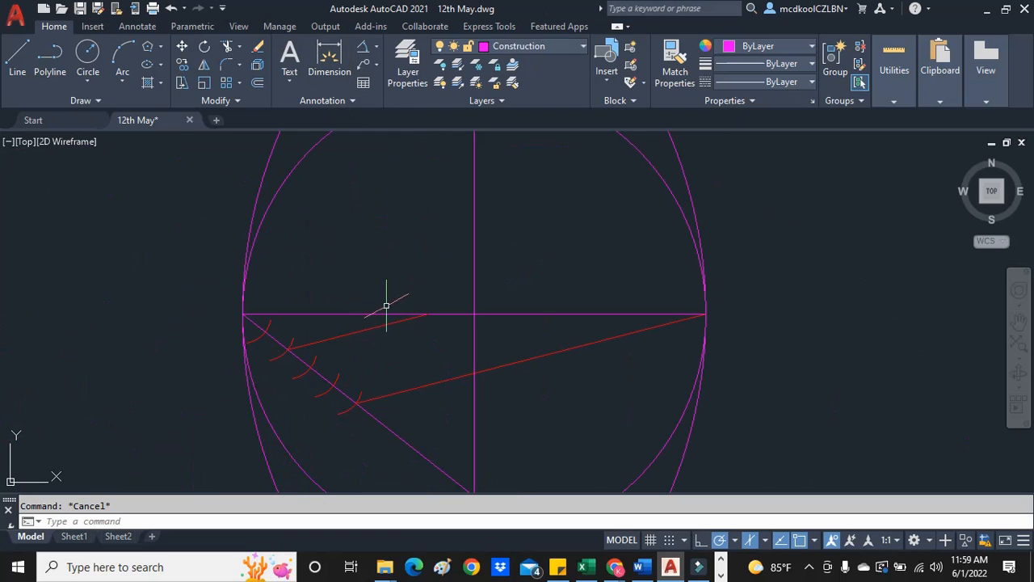
pyautogui.click(289, 57)
pyautogui.click(263, 349)
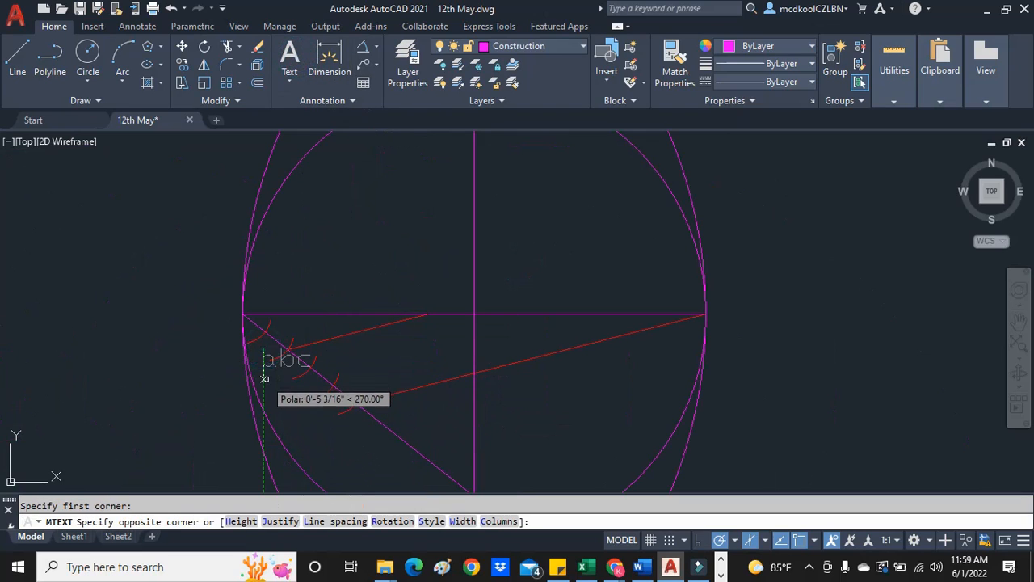
pyautogui.click(271, 380)
pyautogui.write('2')
pyautogui.click(281, 402)
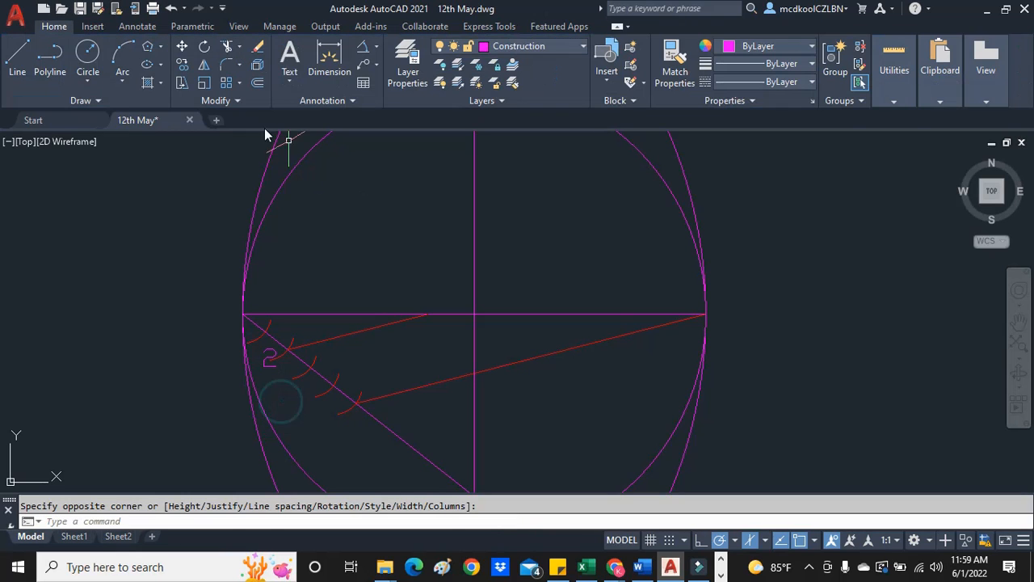
# Add the text label 5 beside the fifth division mark on the slanted line.
pyautogui.click(285, 58)
pyautogui.click(323, 404)
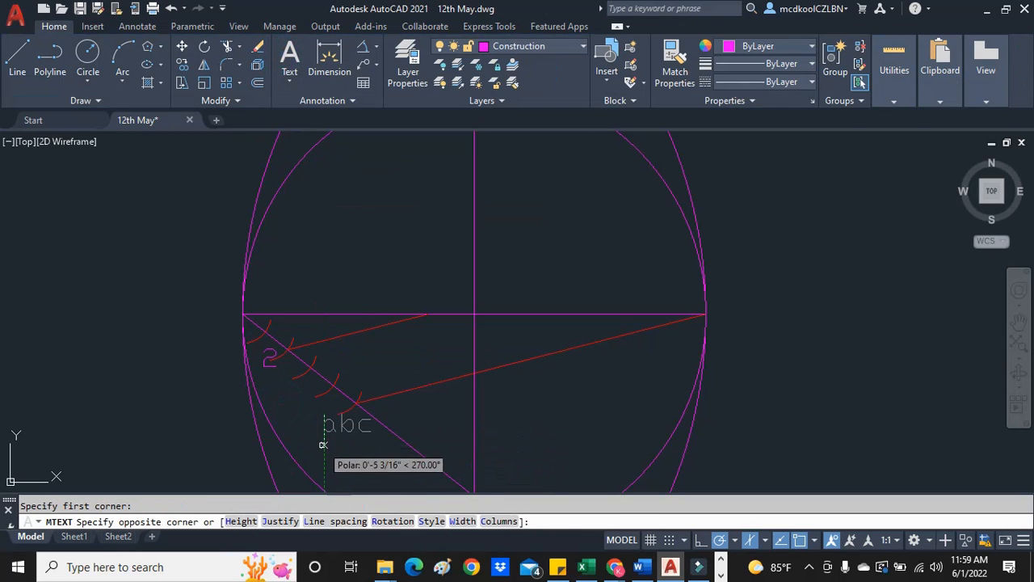
pyautogui.click(336, 450)
pyautogui.click(412, 430)
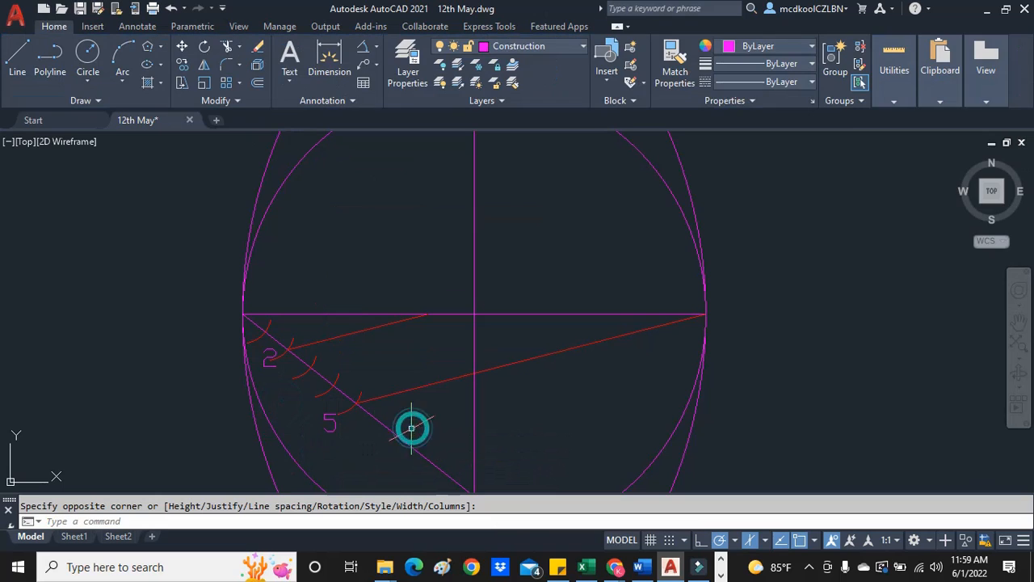
# Draw a line from the point at the circles' upper intersection to where the parallel from mark 2 meets the horizontal line.
pyautogui.scroll(-2, 390, 383)
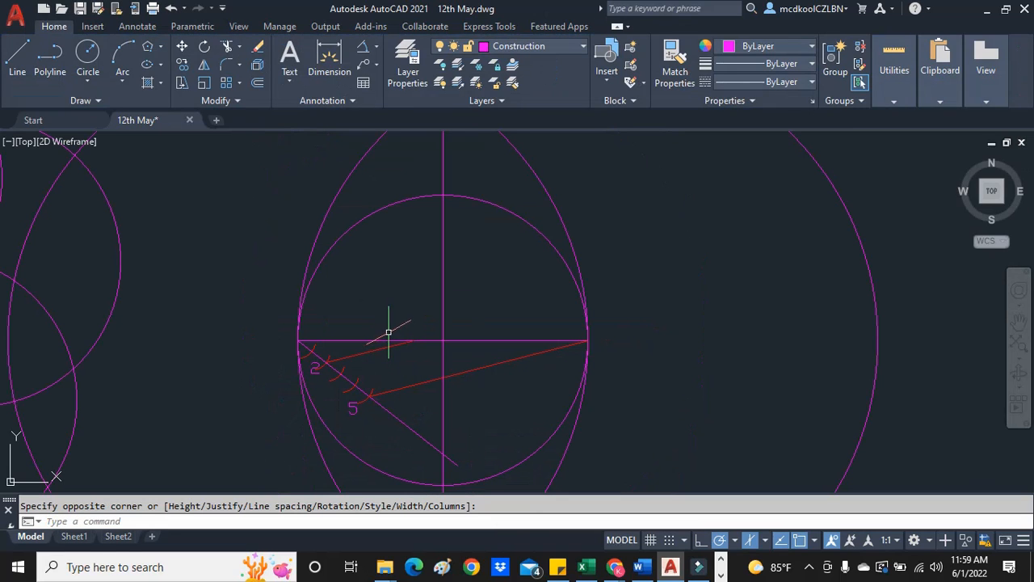
pyautogui.scroll(-2, 434, 339)
pyautogui.scroll(4, 423, 330)
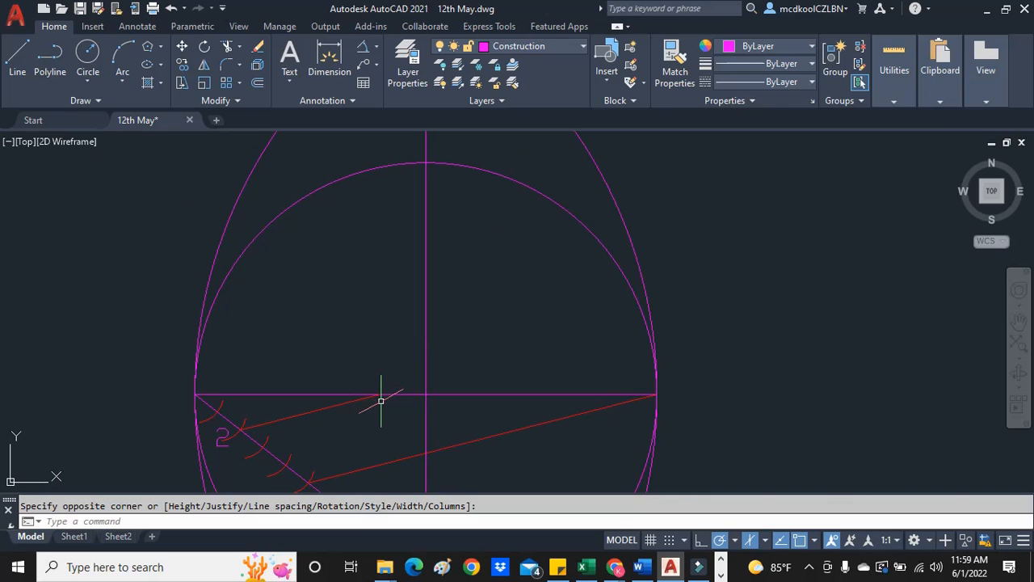
pyautogui.scroll(-2, 379, 380)
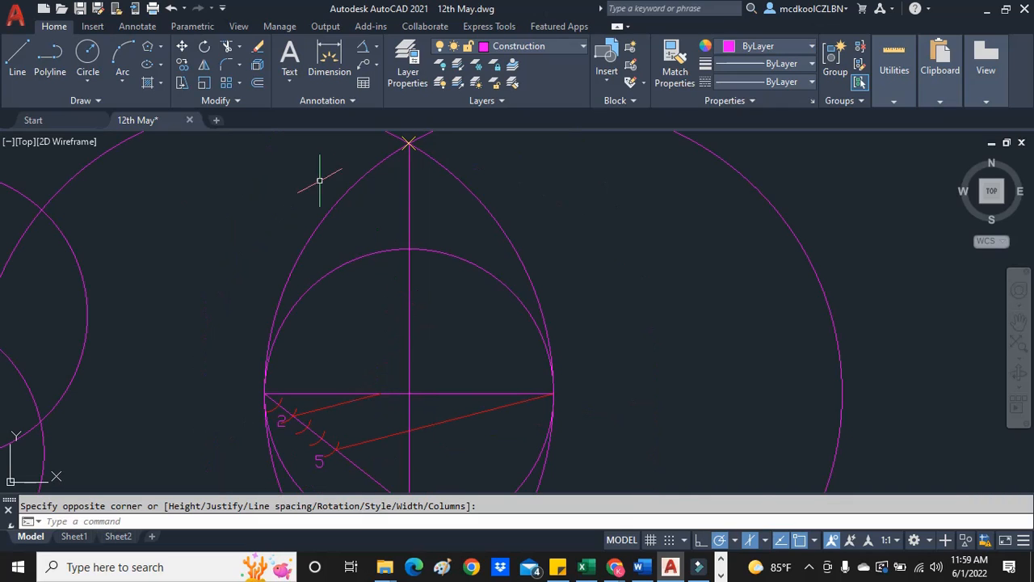
pyautogui.click(24, 59)
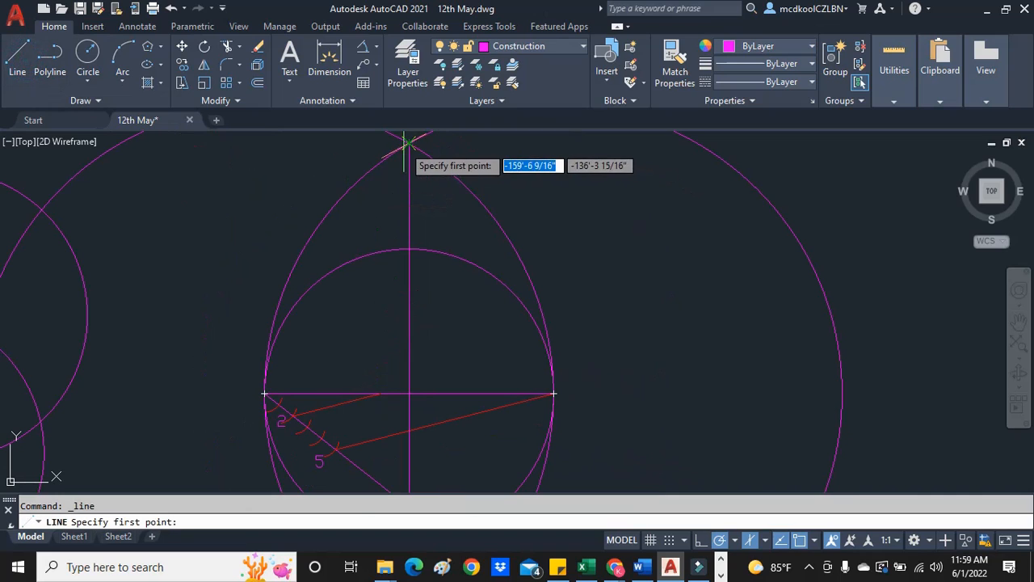
pyautogui.click(409, 143)
pyautogui.click(379, 394)
pyautogui.press('Escape')
# Extend the line from the upper intersection point down to the lower arc of the small circle.
pyautogui.scroll(-3, 378, 389)
pyautogui.scroll(4, 378, 388)
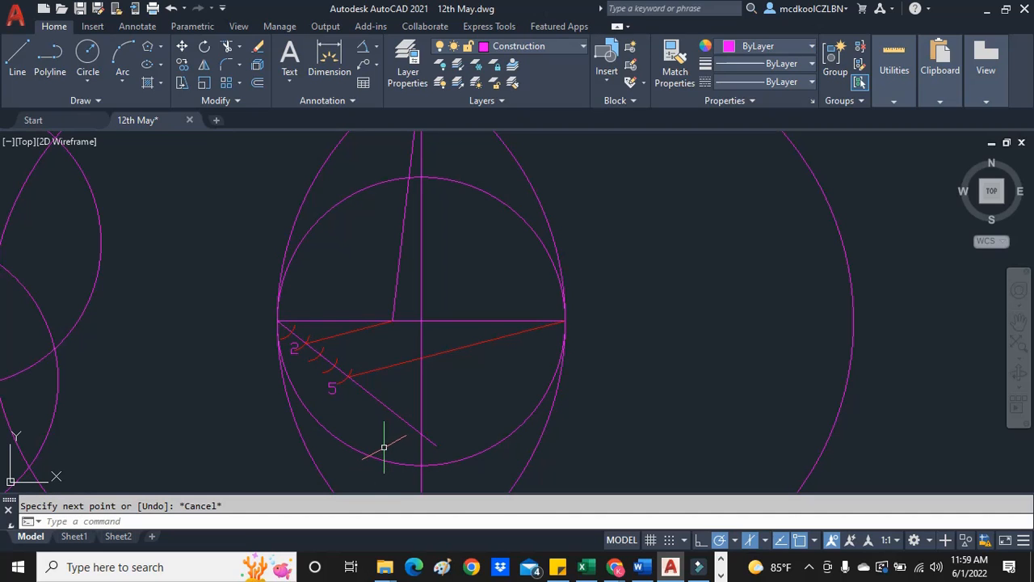
pyautogui.click(391, 460)
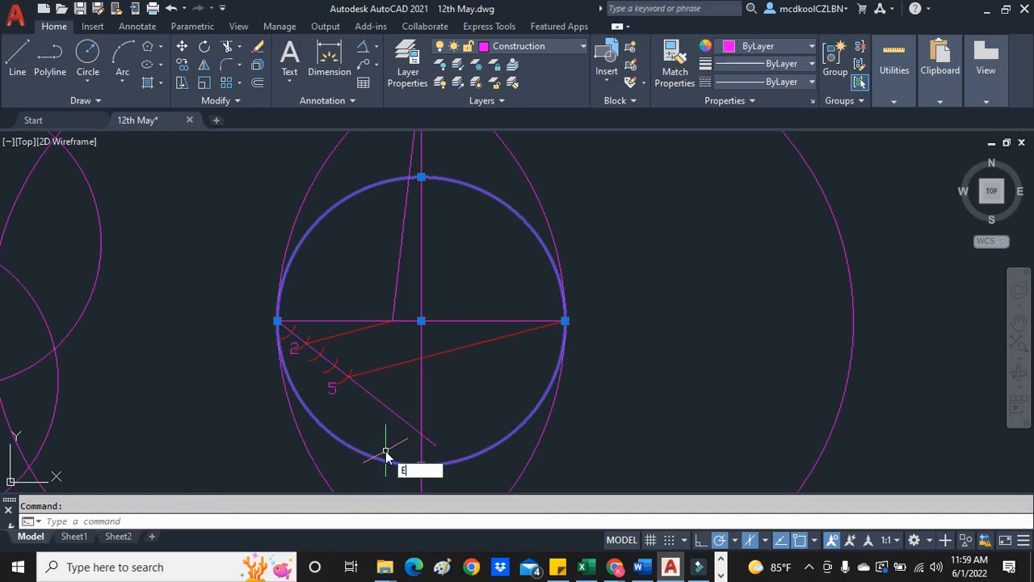
pyautogui.press('Return')
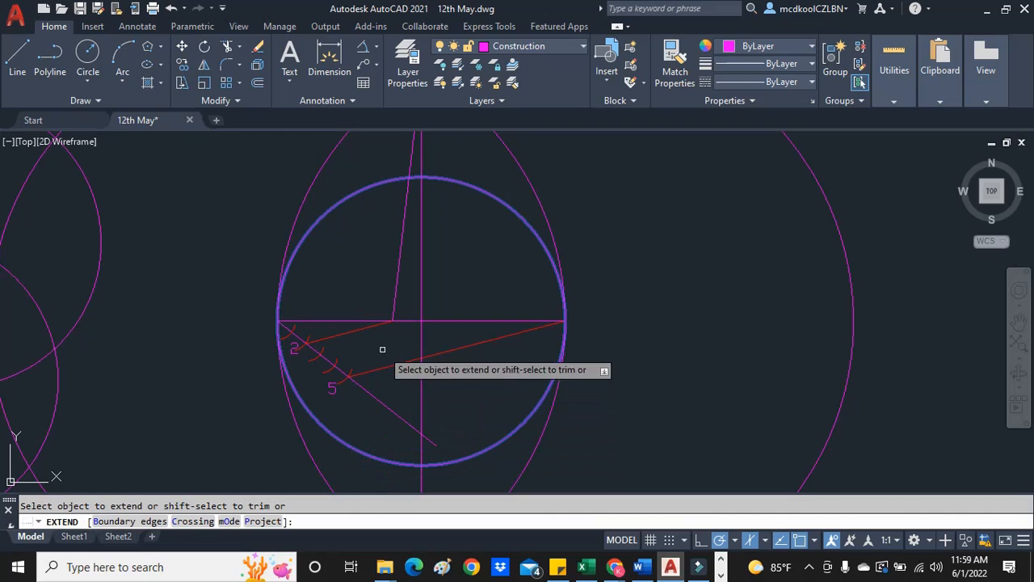
pyautogui.click(392, 307)
pyautogui.press('Escape')
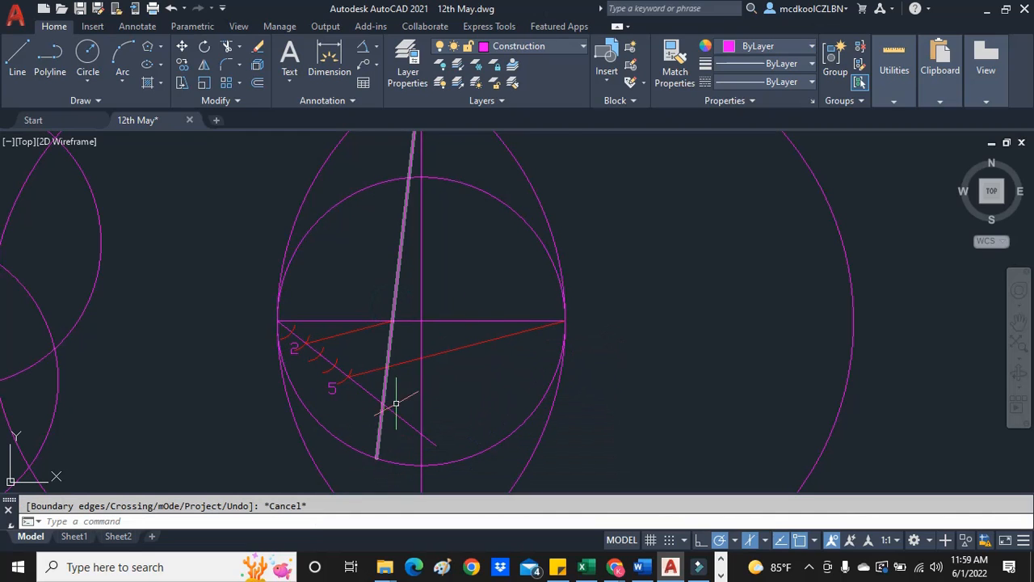
# Make Outlines the current layer and draw a line from the extended line's lower end on the circle to the horizontal line's left end.
pyautogui.click(552, 46)
pyautogui.click(520, 229)
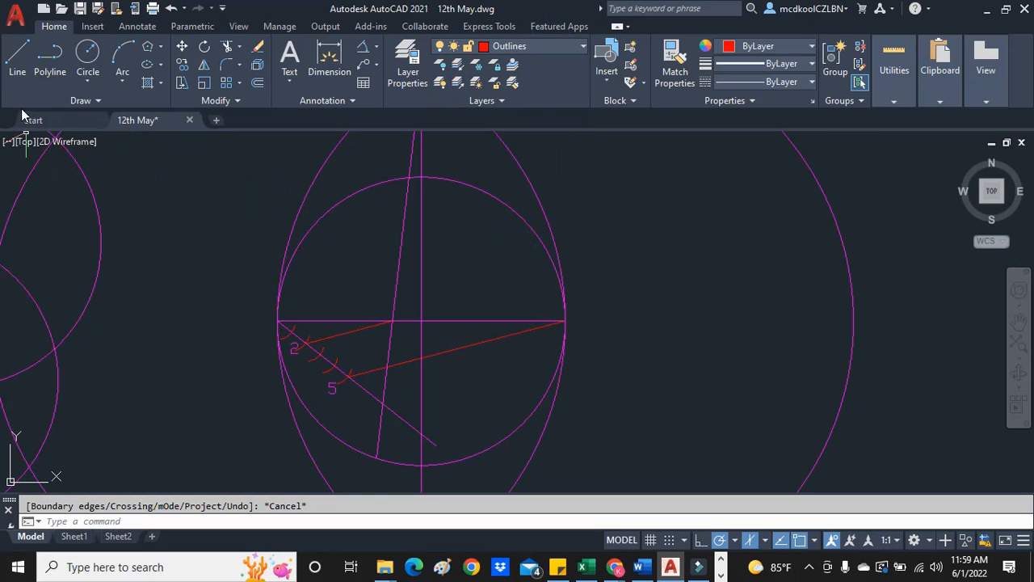
pyautogui.click(18, 71)
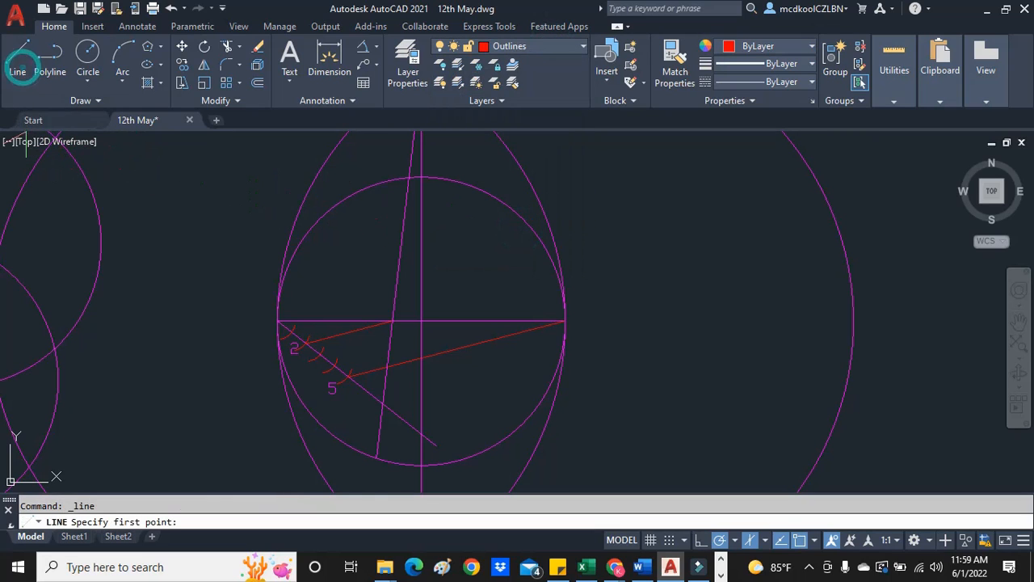
pyautogui.click(377, 458)
pyautogui.click(279, 320)
pyautogui.press('Escape')
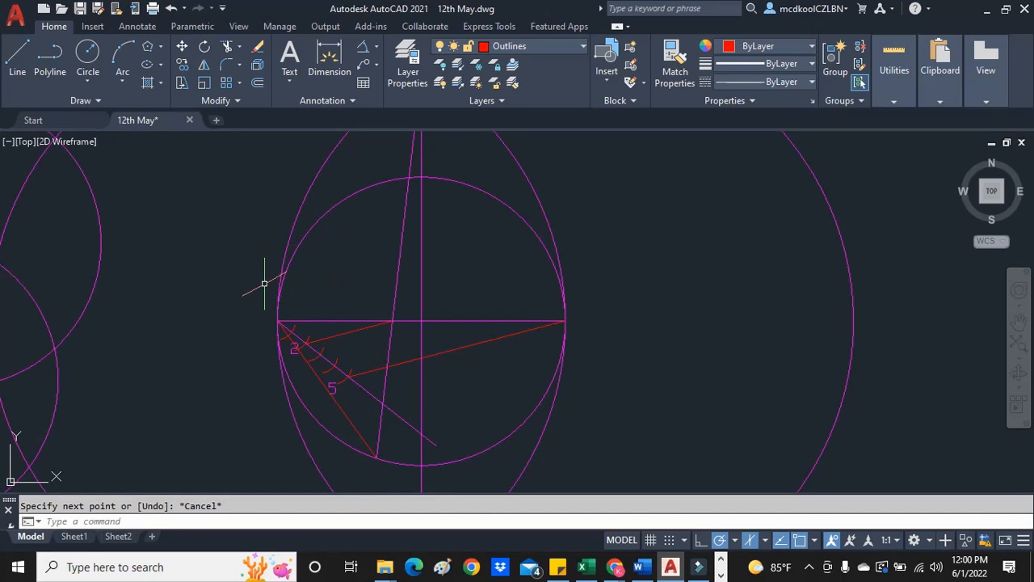
# Draw a circle centred on the horizontal line's left end, passing through the lower end of the first pentagon side.
pyautogui.click(88, 78)
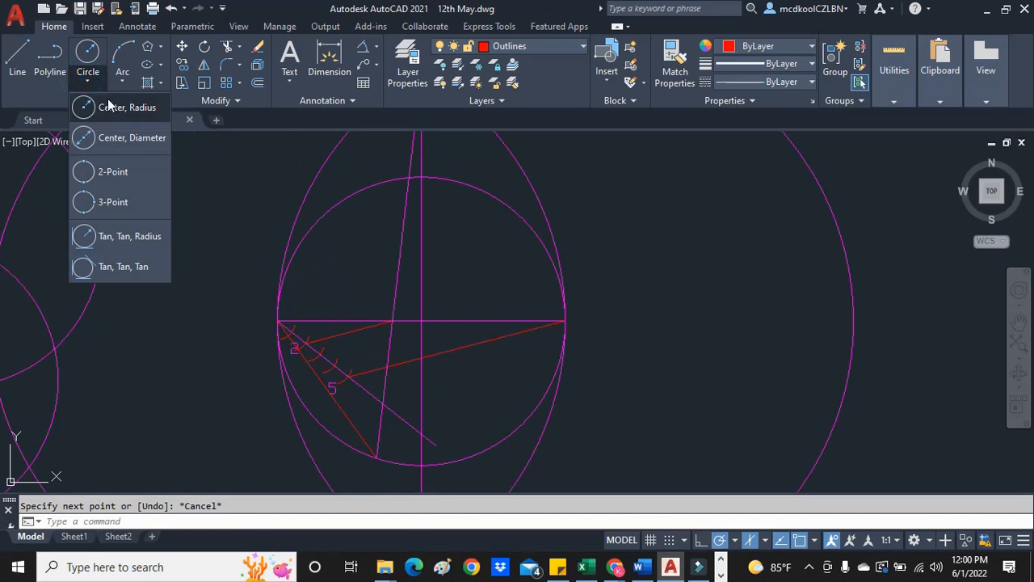
pyautogui.click(93, 103)
pyautogui.click(279, 322)
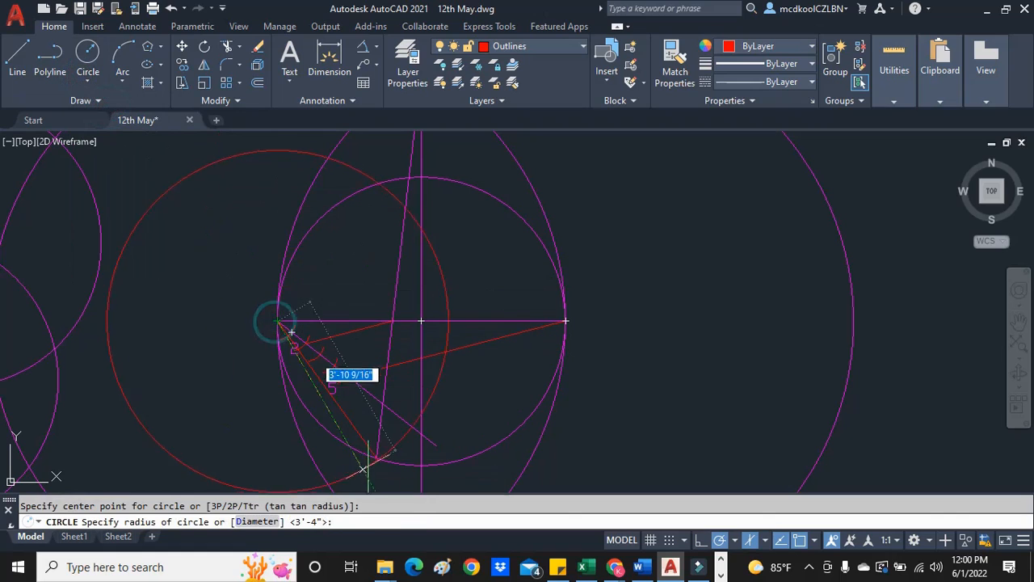
pyautogui.click(376, 457)
pyautogui.press('Escape')
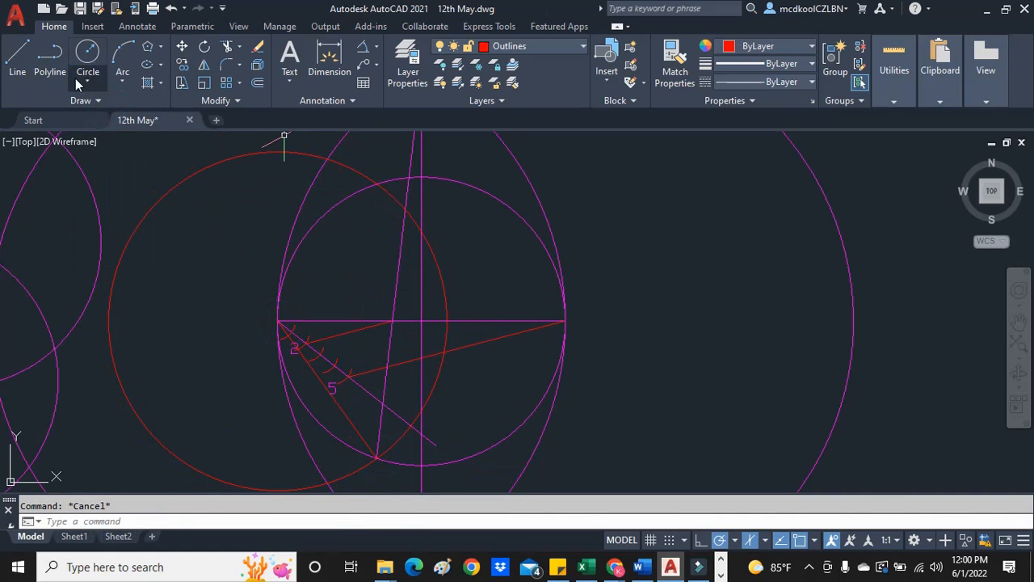
# Draw a line from the horizontal line's left end to the red circle's upper intersection with the small circle.
pyautogui.click(17, 57)
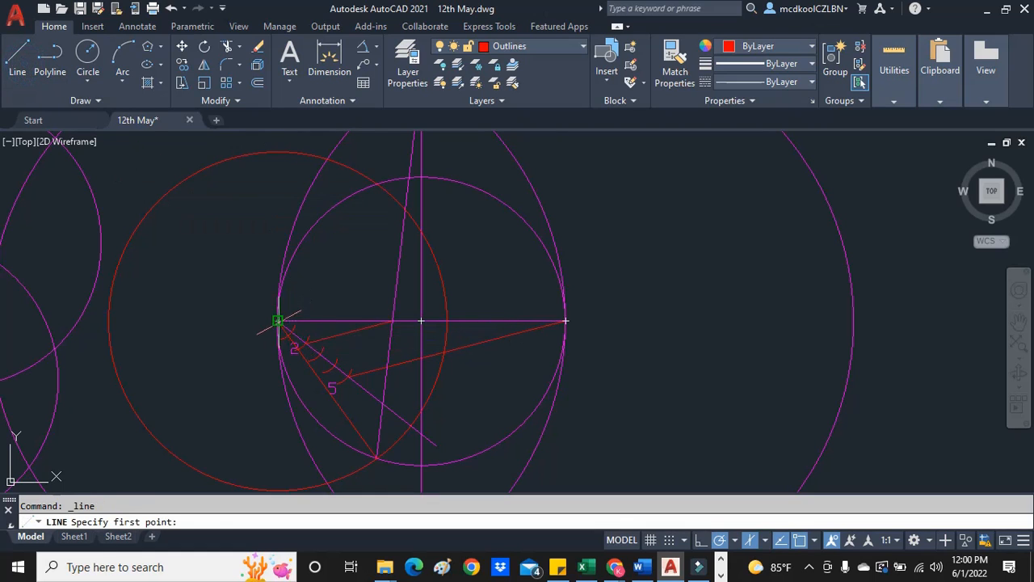
pyautogui.click(277, 321)
pyautogui.click(377, 185)
pyautogui.press('Escape')
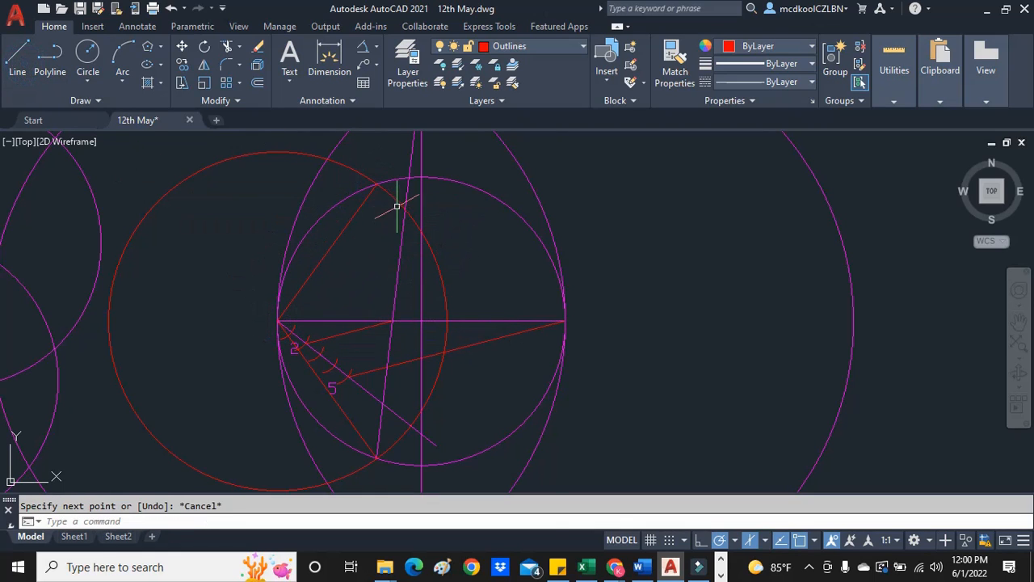
# Move the red circle by its centre from the horizontal line's left end to the new side's upper end.
pyautogui.click(396, 206)
pyautogui.rightClick(386, 220)
pyautogui.click(414, 292)
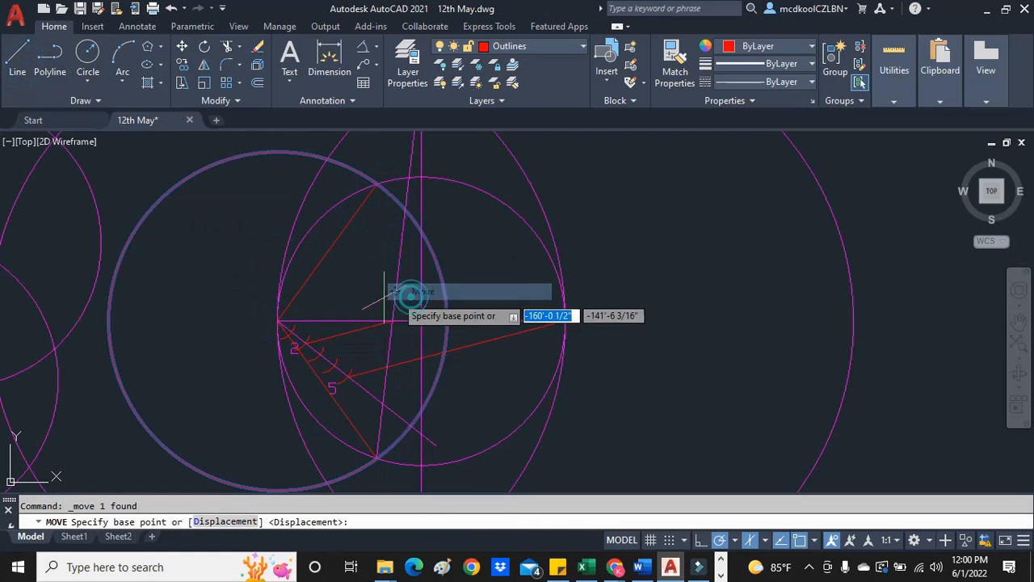
pyautogui.click(277, 320)
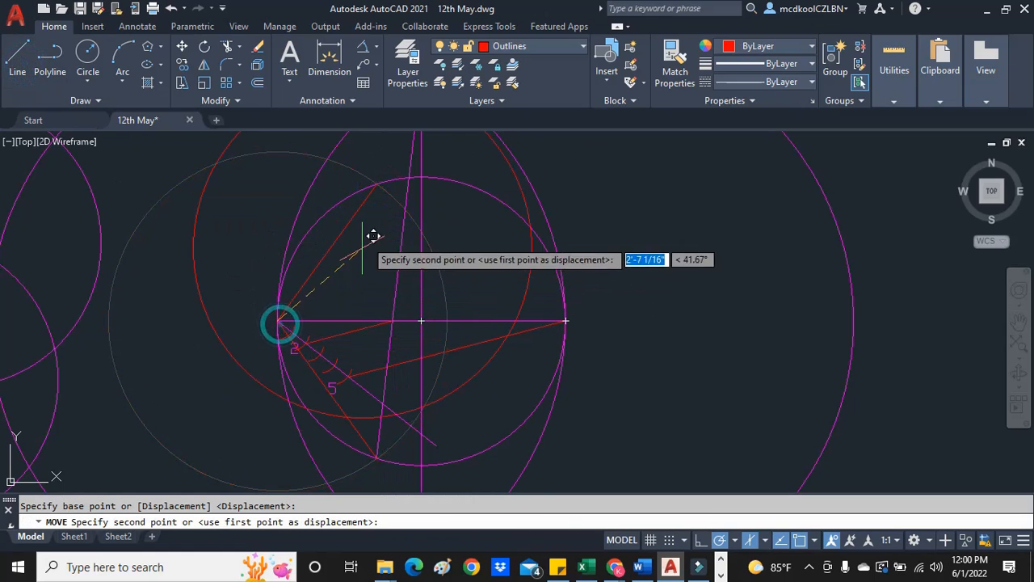
pyautogui.click(377, 185)
pyautogui.press('Escape')
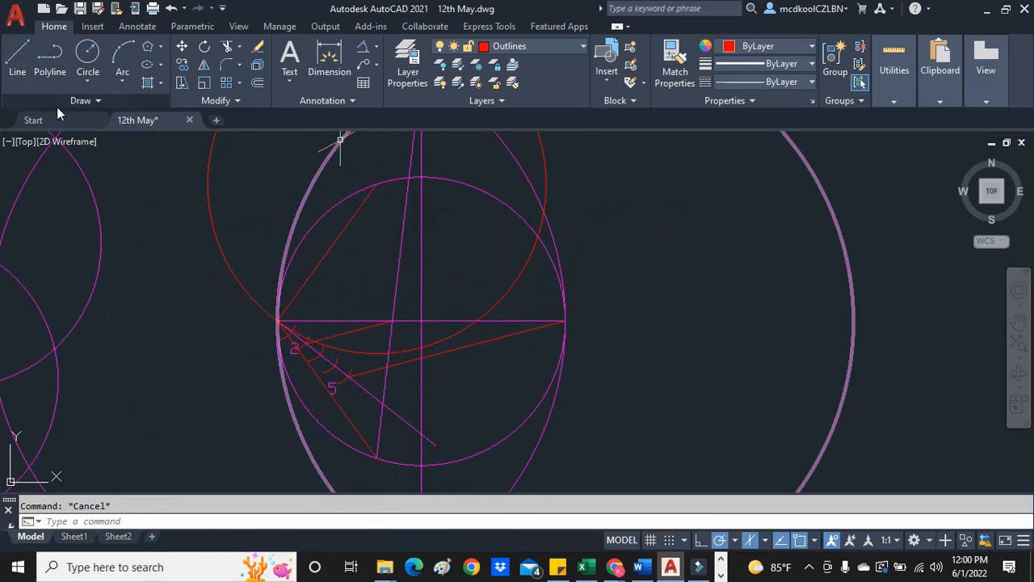
# Draw the third pentagon side from the upper-left vertex to the red circle's right-hand intersection with the small circle.
pyautogui.click(17, 57)
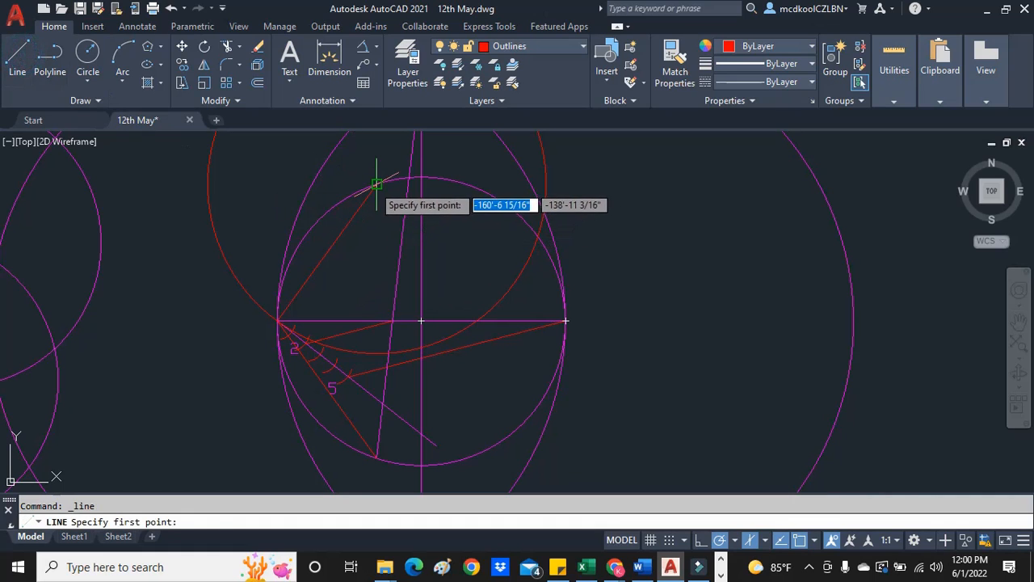
pyautogui.click(376, 185)
pyautogui.click(537, 236)
pyautogui.press('Escape')
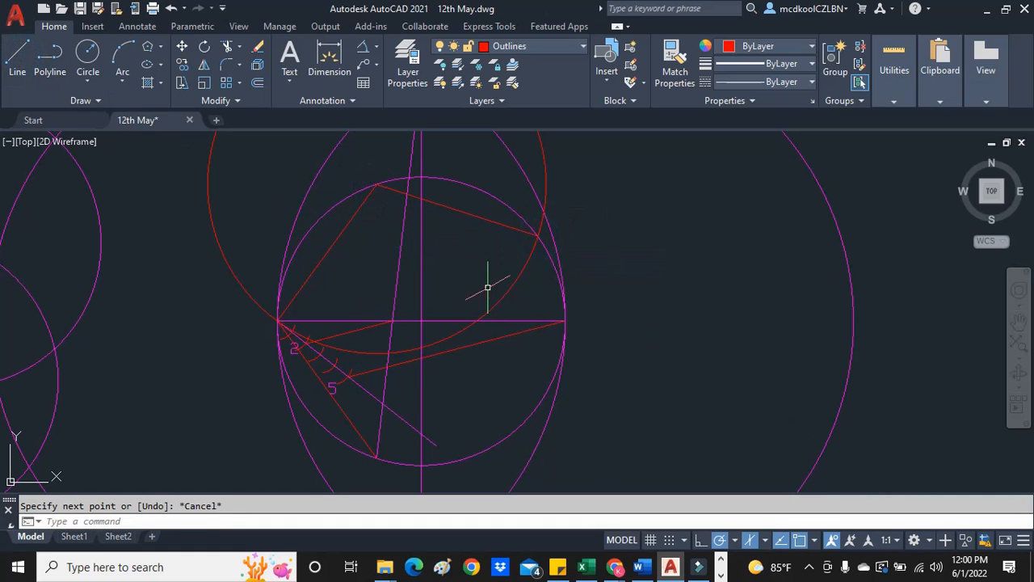
# Move the red circle by its centre from the upper-left vertex to the upper-right vertex of the pentagon.
pyautogui.click(538, 221)
pyautogui.rightClick(542, 221)
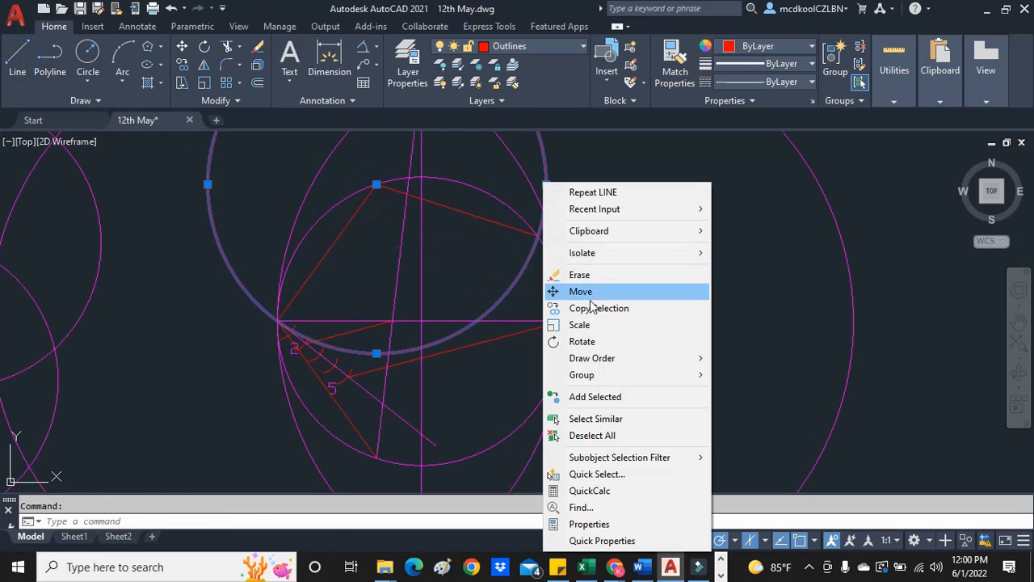
pyautogui.click(580, 292)
pyautogui.click(376, 185)
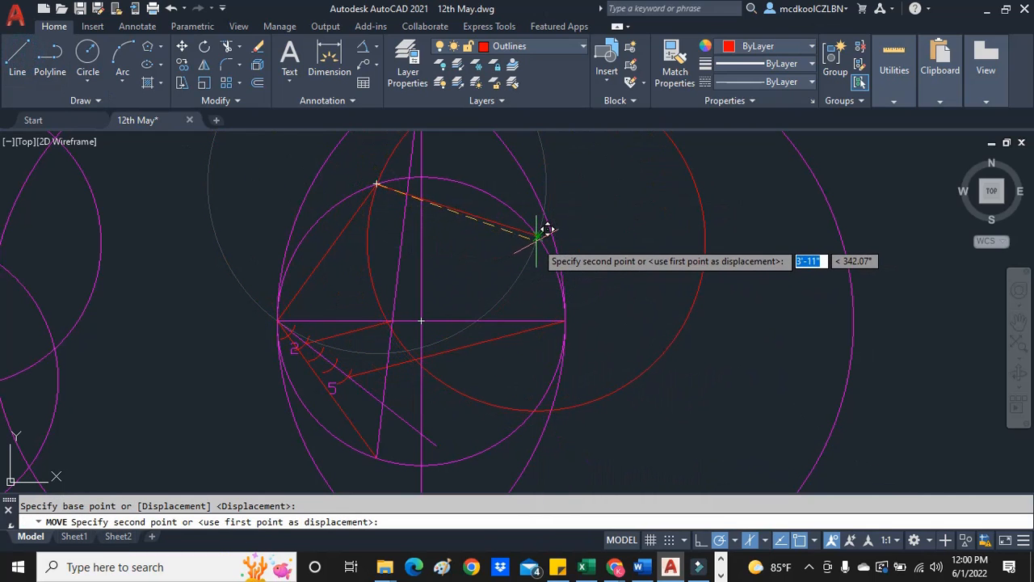
pyautogui.press('Escape')
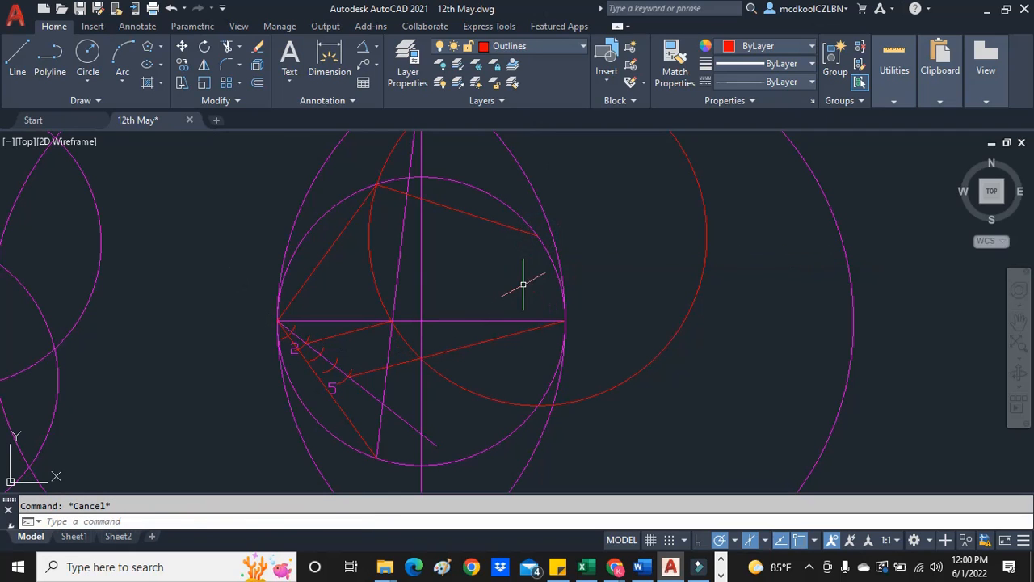
# Draw the fourth pentagon side from the upper-right vertex down to the red circle's lower intersection with the small circle.
pyautogui.click(7, 64)
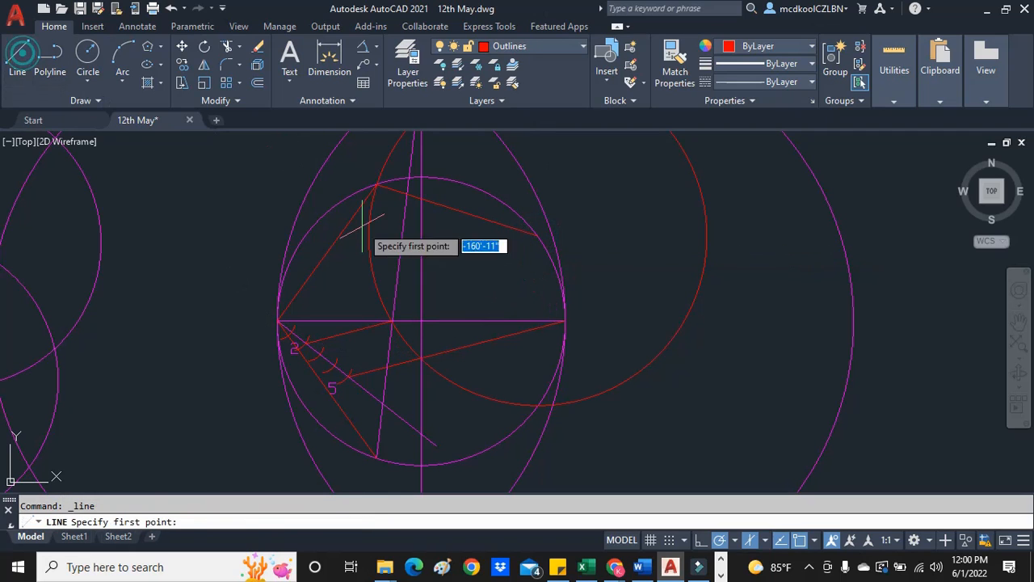
pyautogui.click(538, 238)
pyautogui.click(537, 404)
pyautogui.press('Escape')
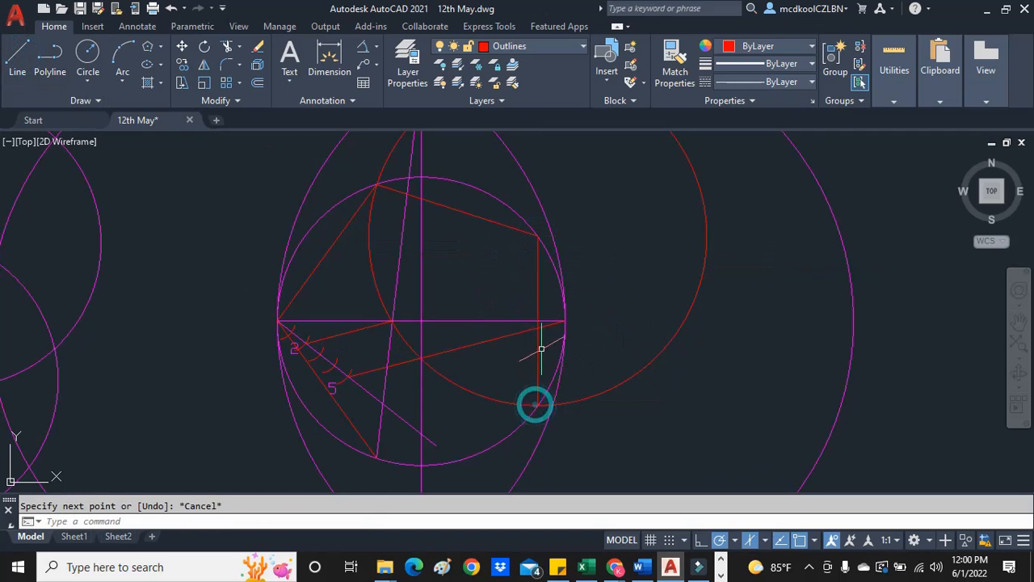
# Move the red circle by its centre from the upper-right vertex to the lower-right vertex of the pentagon.
pyautogui.click(675, 333)
pyautogui.rightClick(675, 333)
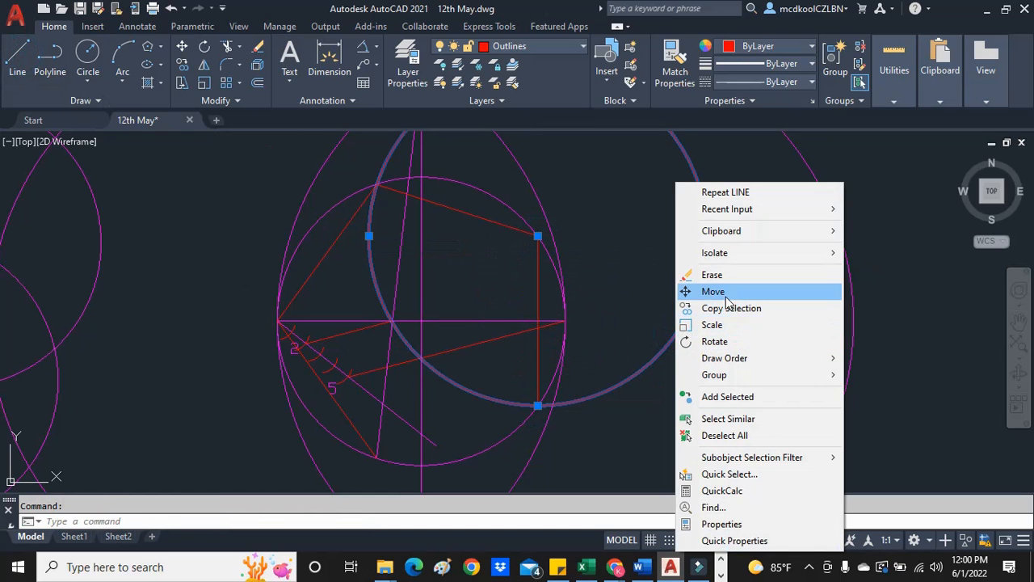
pyautogui.click(724, 291)
pyautogui.click(538, 237)
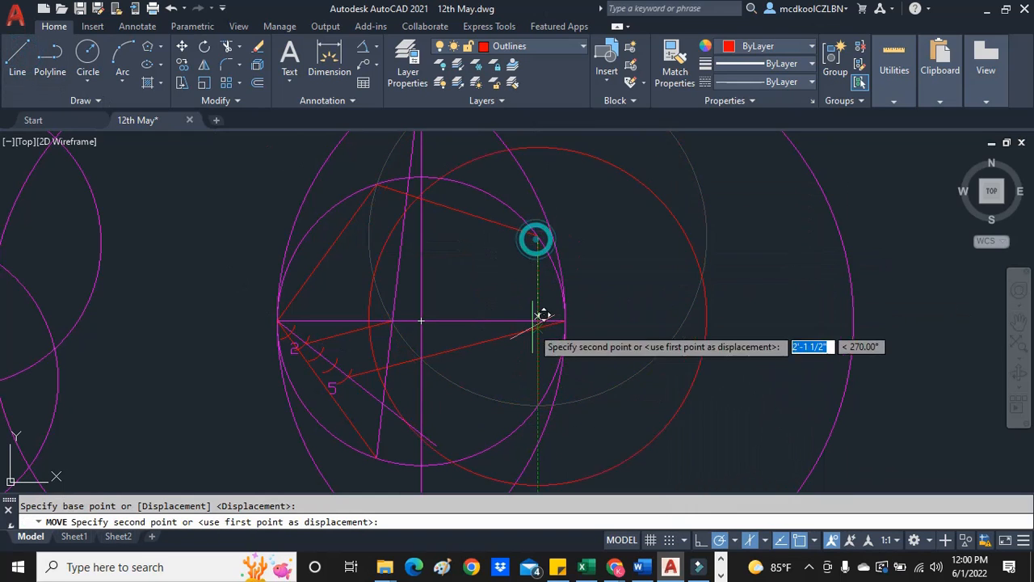
pyautogui.click(538, 404)
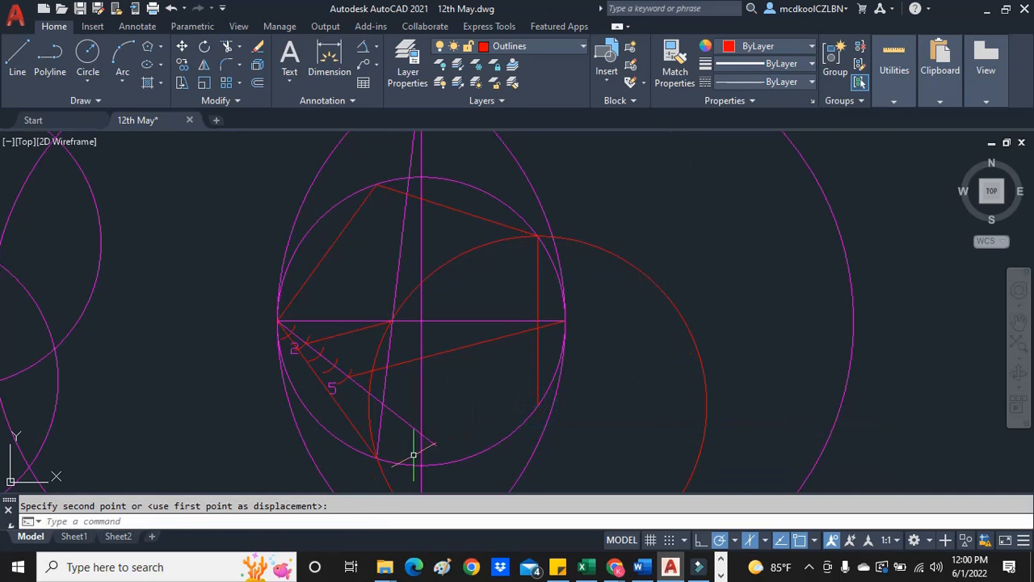
# Close the pentagon with a line from its lower-right vertex to its lower-left vertex, and delete the red circle.
pyautogui.click(17, 56)
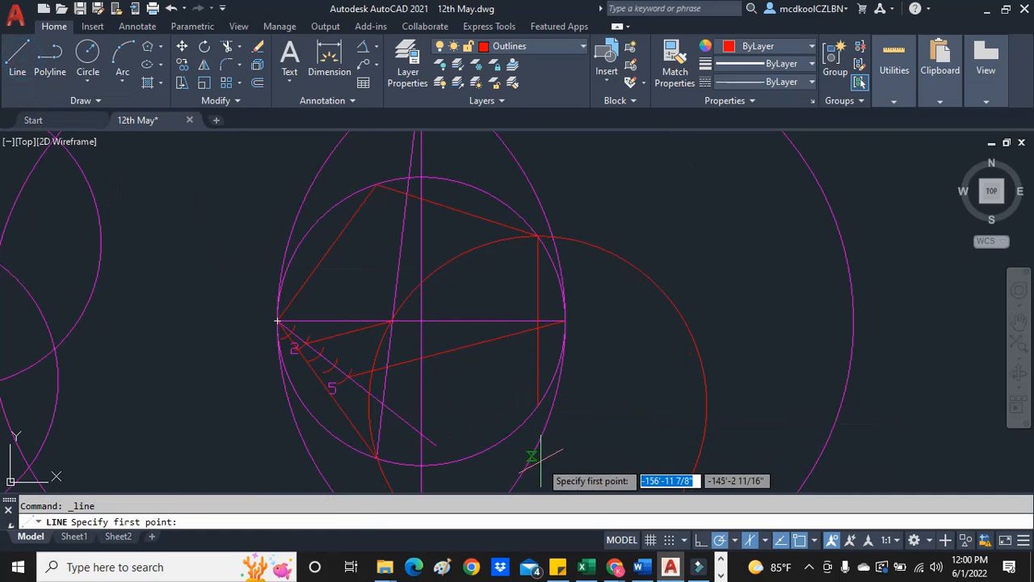
pyautogui.click(537, 404)
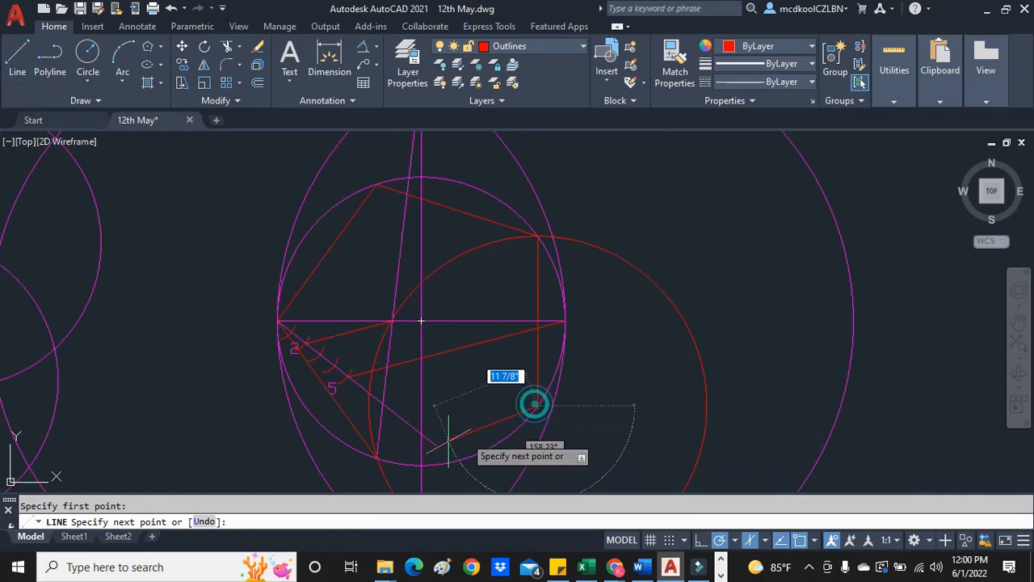
pyautogui.click(377, 455)
pyautogui.press('Escape')
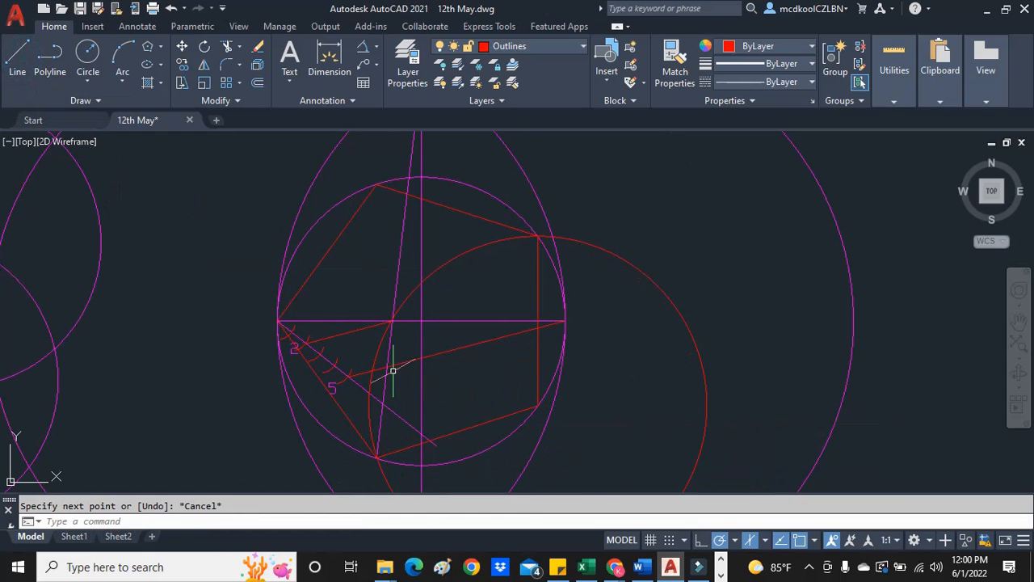
pyautogui.click(377, 347)
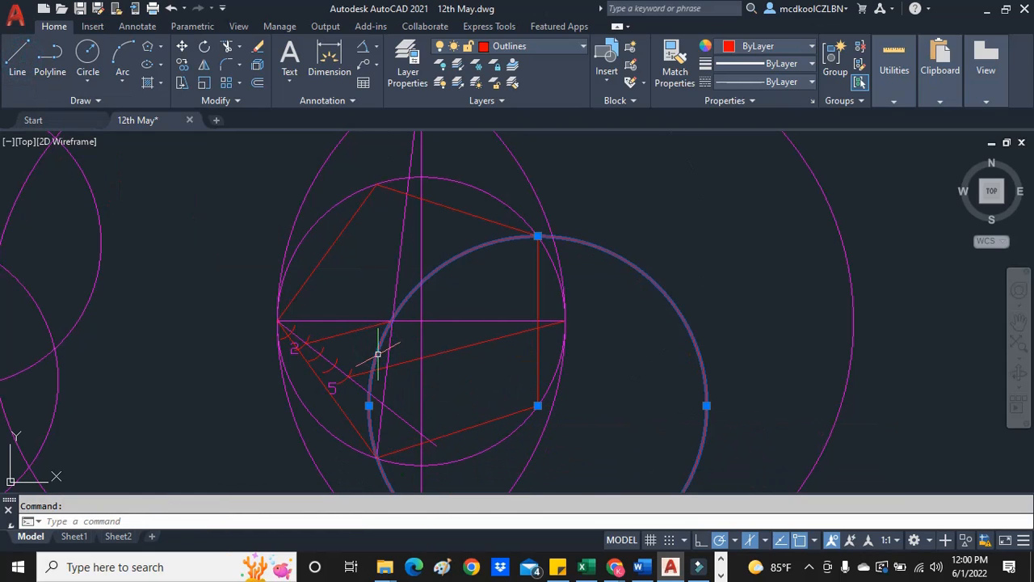
pyautogui.press('Delete')
# Put the two red parallel lines and the red division arcs on the slanted line onto the Construction layer.
pyautogui.click(398, 365)
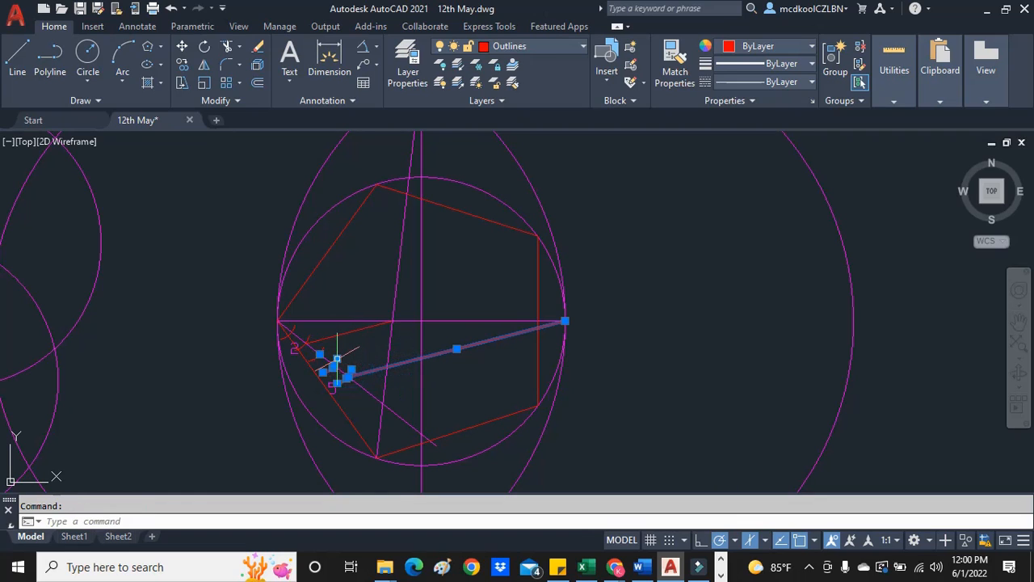
pyautogui.click(314, 342)
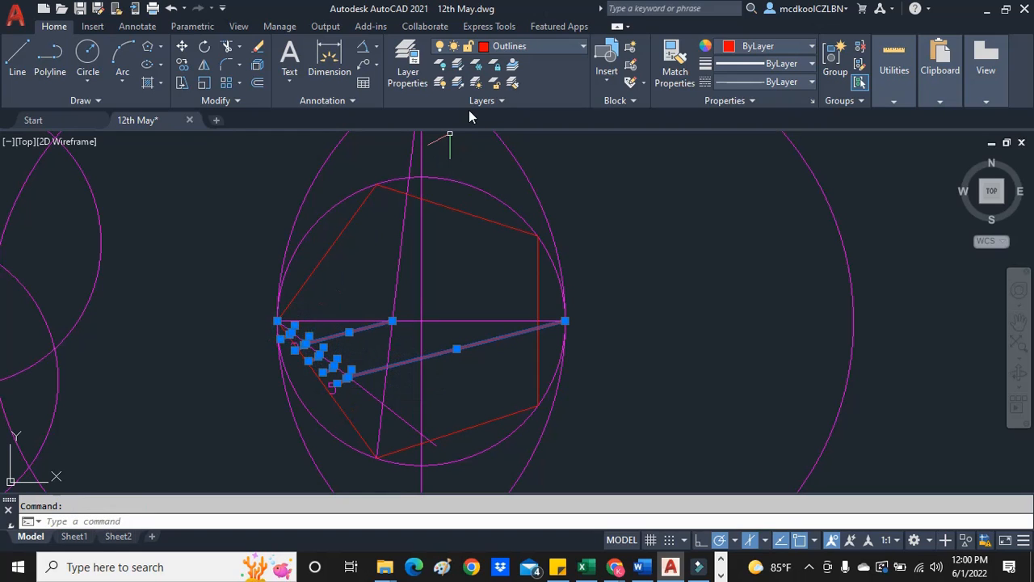
pyautogui.click(538, 45)
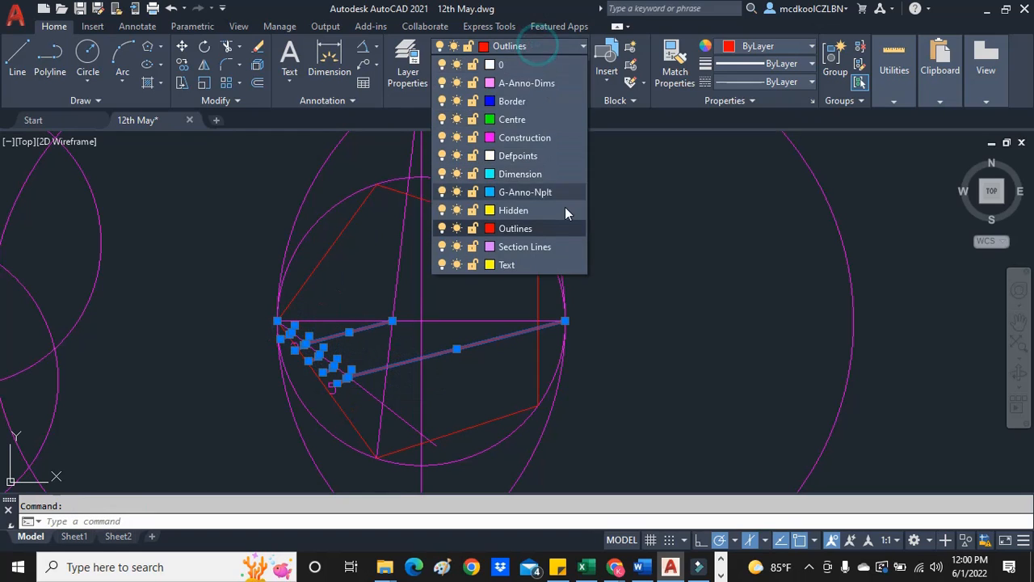
pyautogui.click(527, 266)
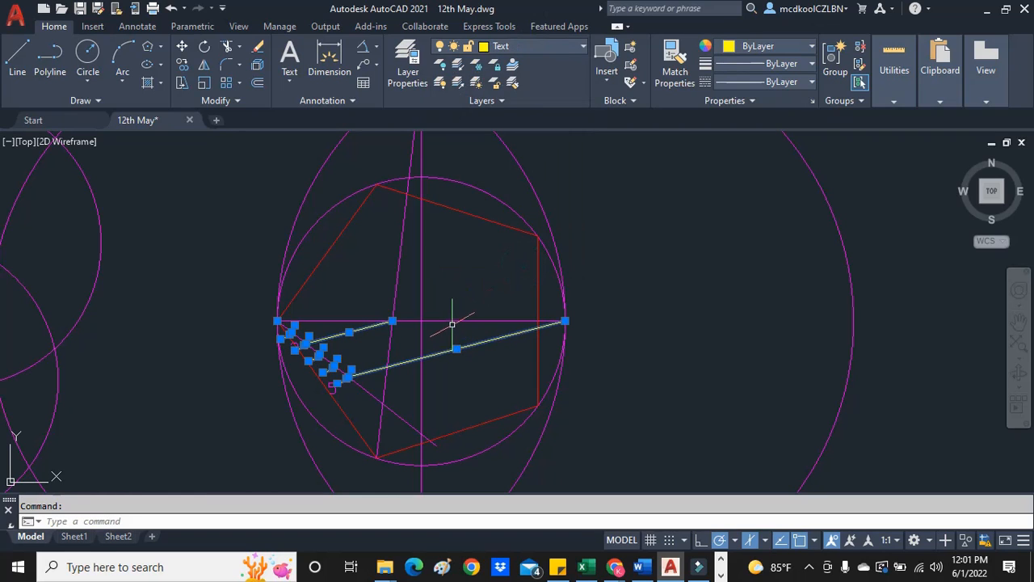
pyautogui.click(543, 46)
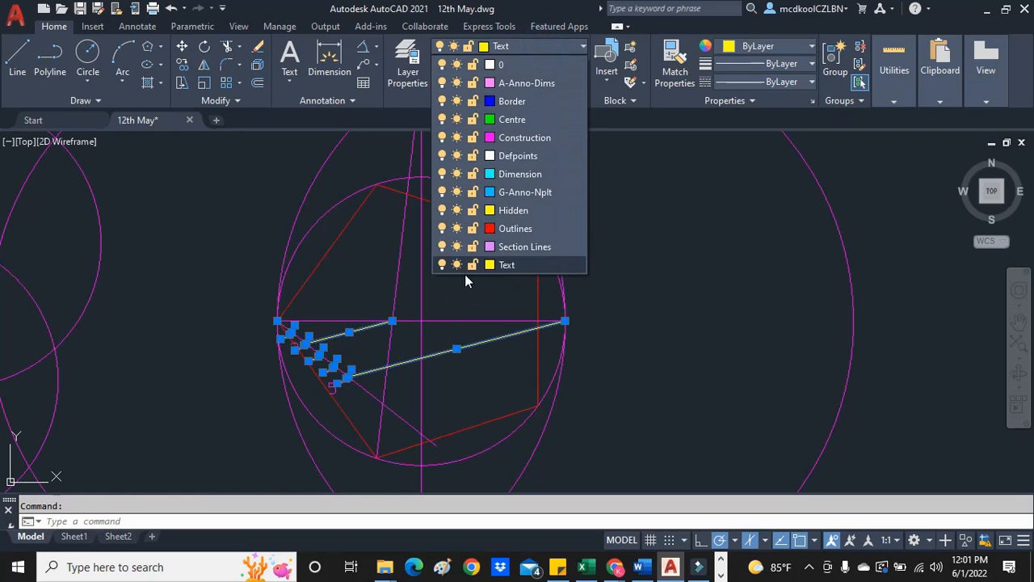
pyautogui.click(517, 138)
pyautogui.press('Escape')
pyautogui.scroll(-2, 421, 328)
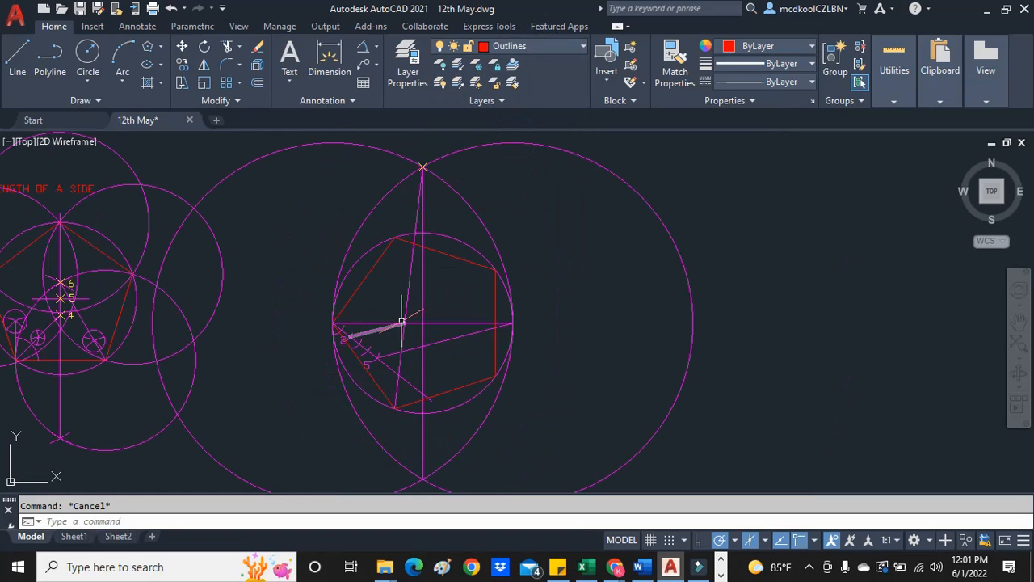
pyautogui.scroll(2, 386, 323)
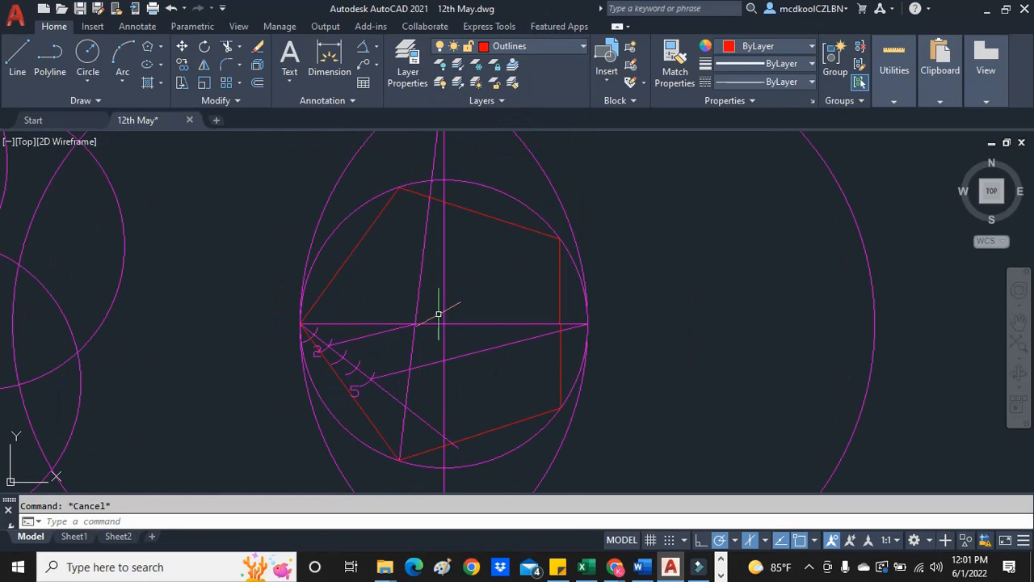
pyautogui.scroll(-1, 390, 323)
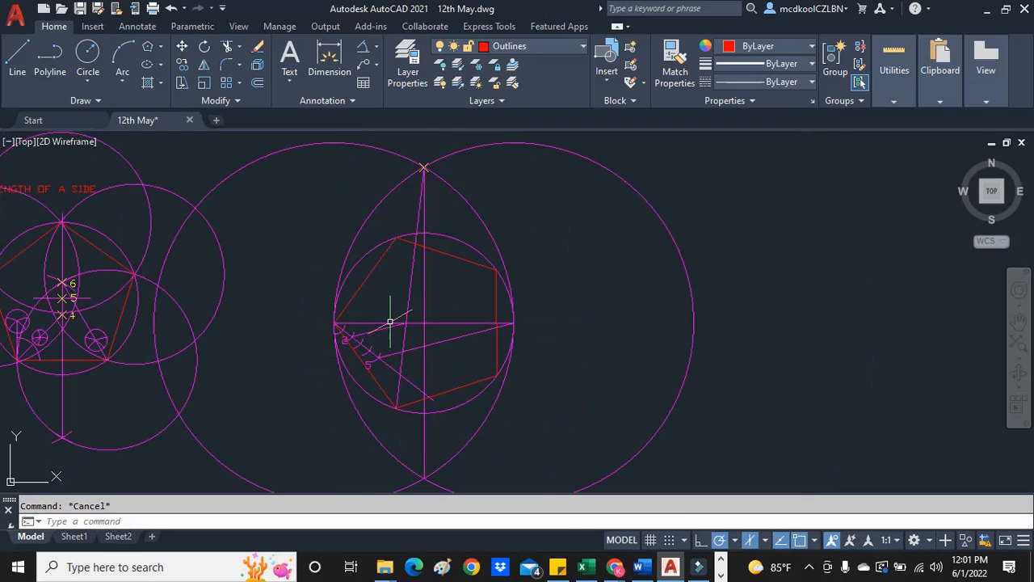
pyautogui.scroll(2, 395, 316)
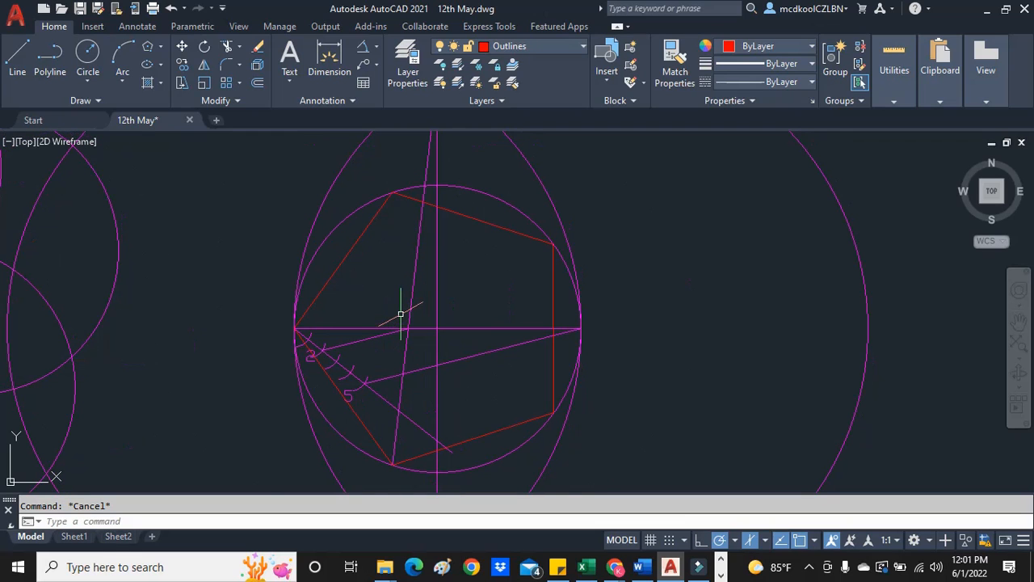